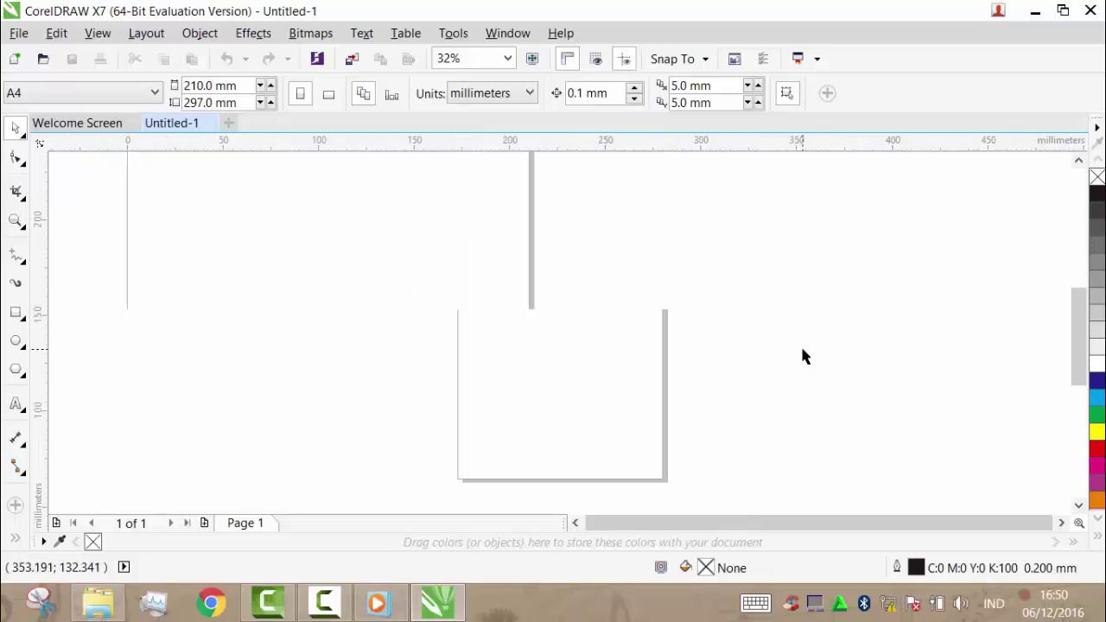
Set up the Text tool with the Brush Script MT font at 72 pt.
scroll(856, 477, up, 1)
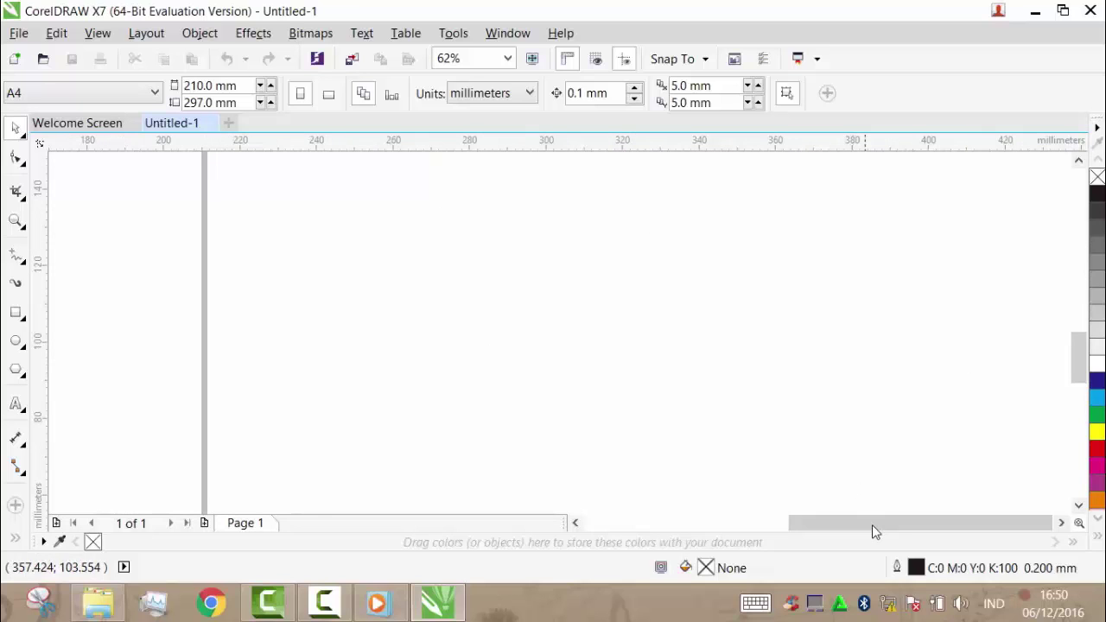
drag(872, 524, 770, 519)
drag(1079, 372, 1078, 270)
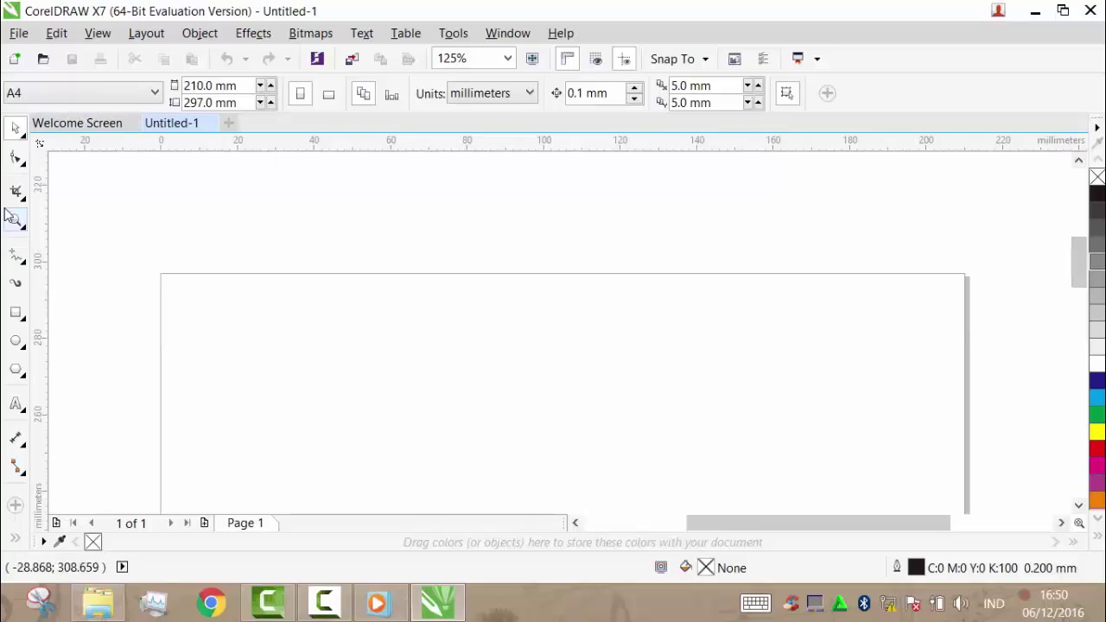
click(18, 408)
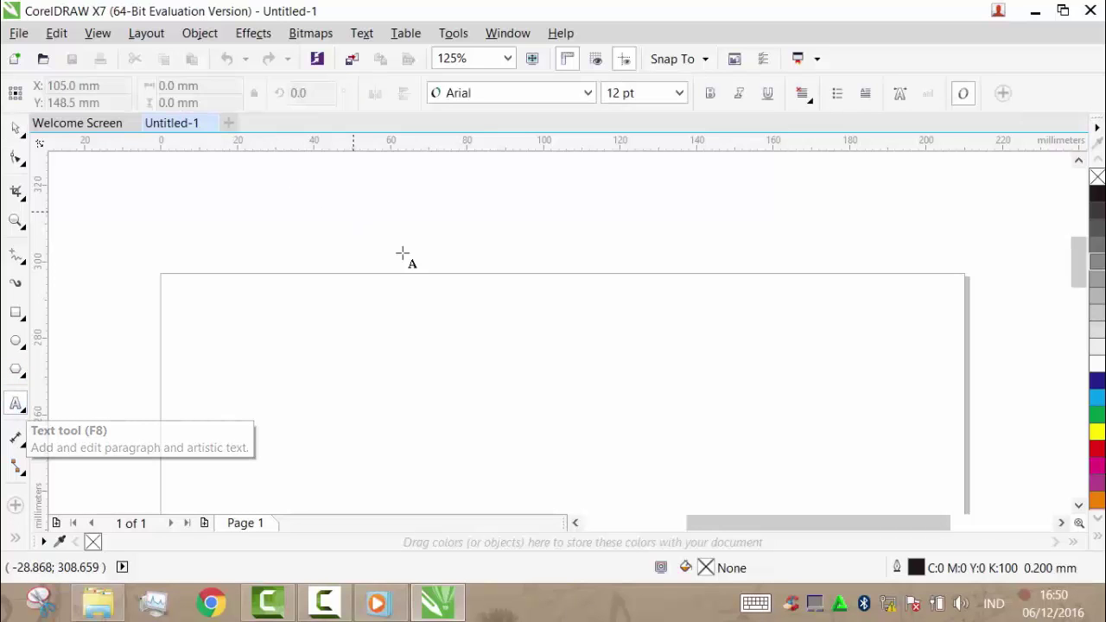
click(588, 93)
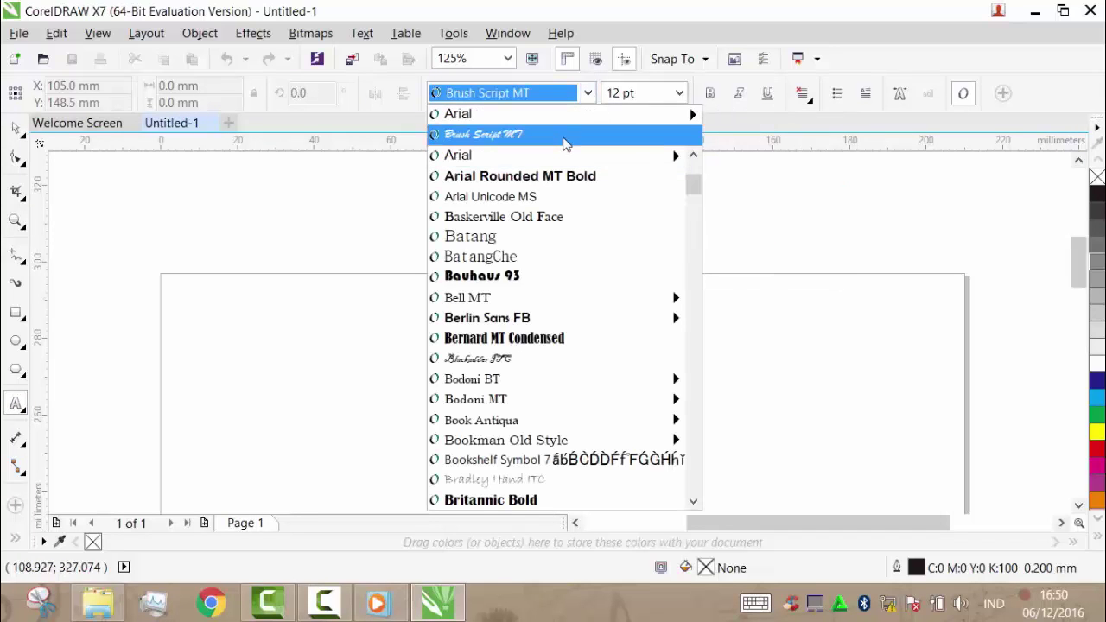
click(564, 136)
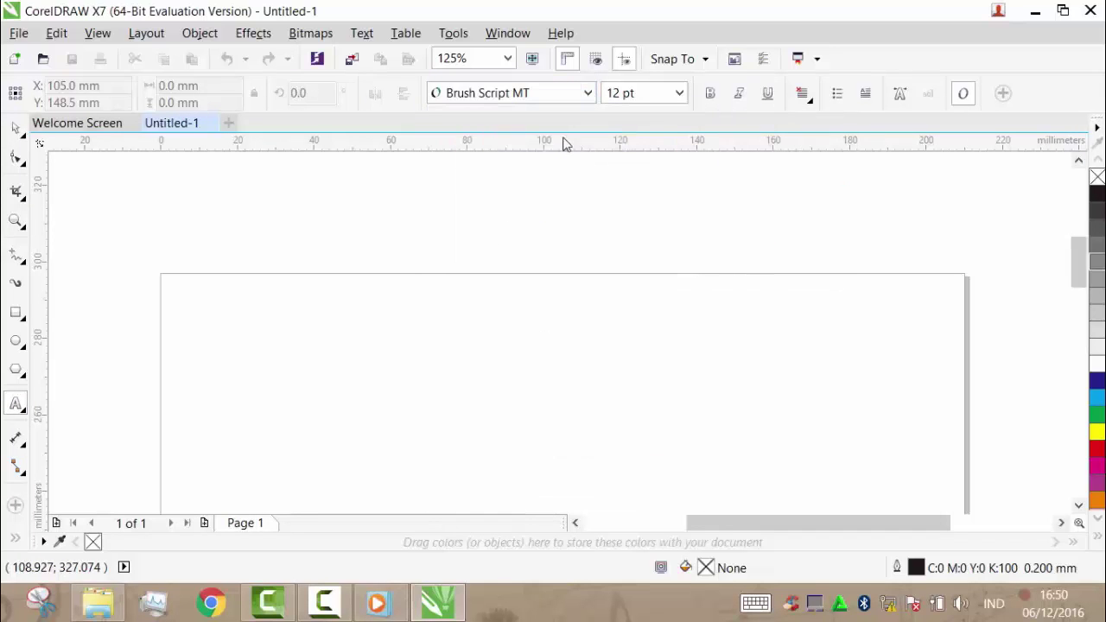
click(681, 93)
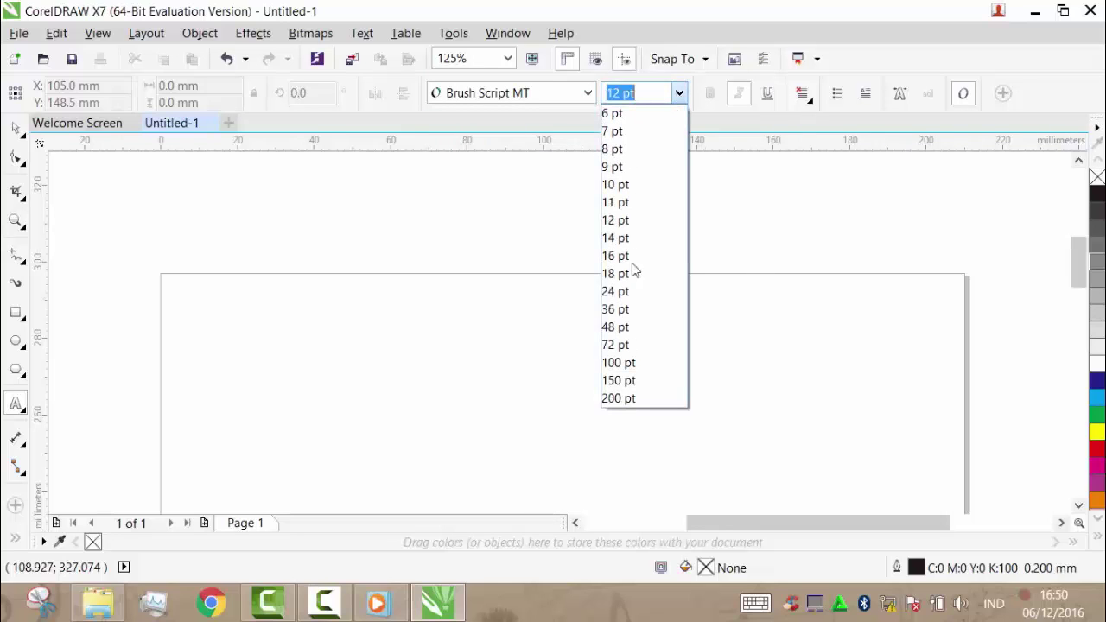
click(628, 346)
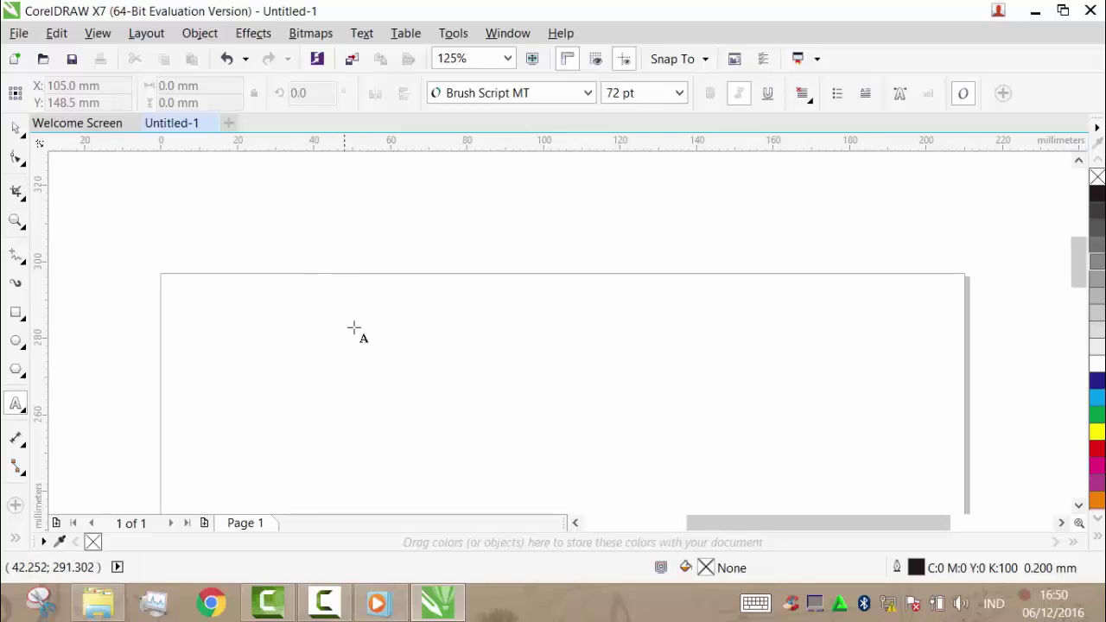
Add the artistic text "My" near the page's upper-left corner.
click(321, 329)
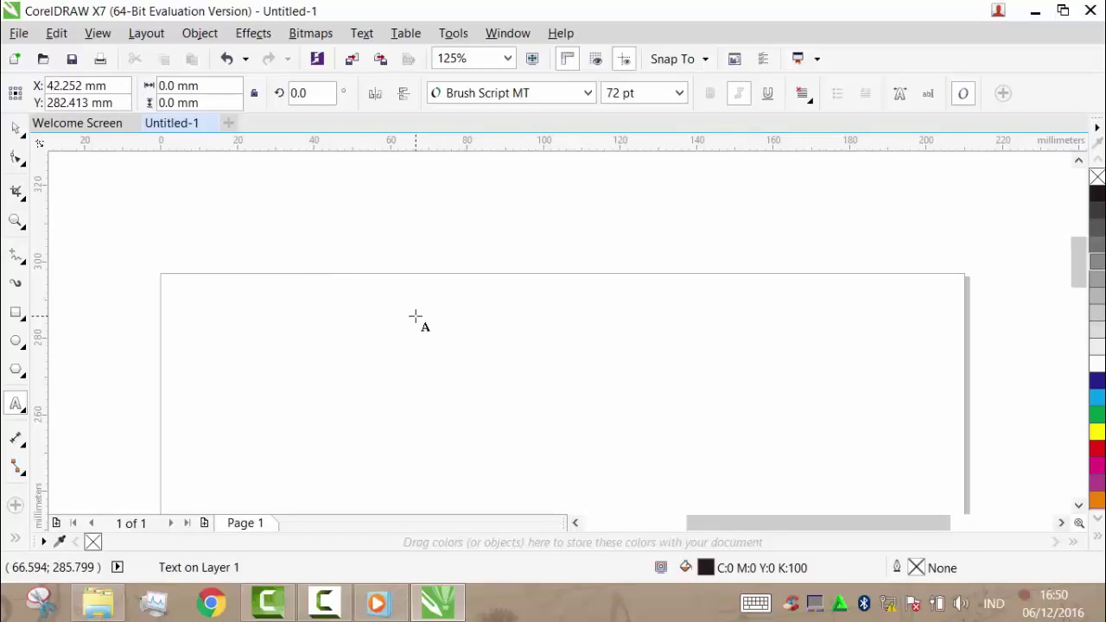
text(M)
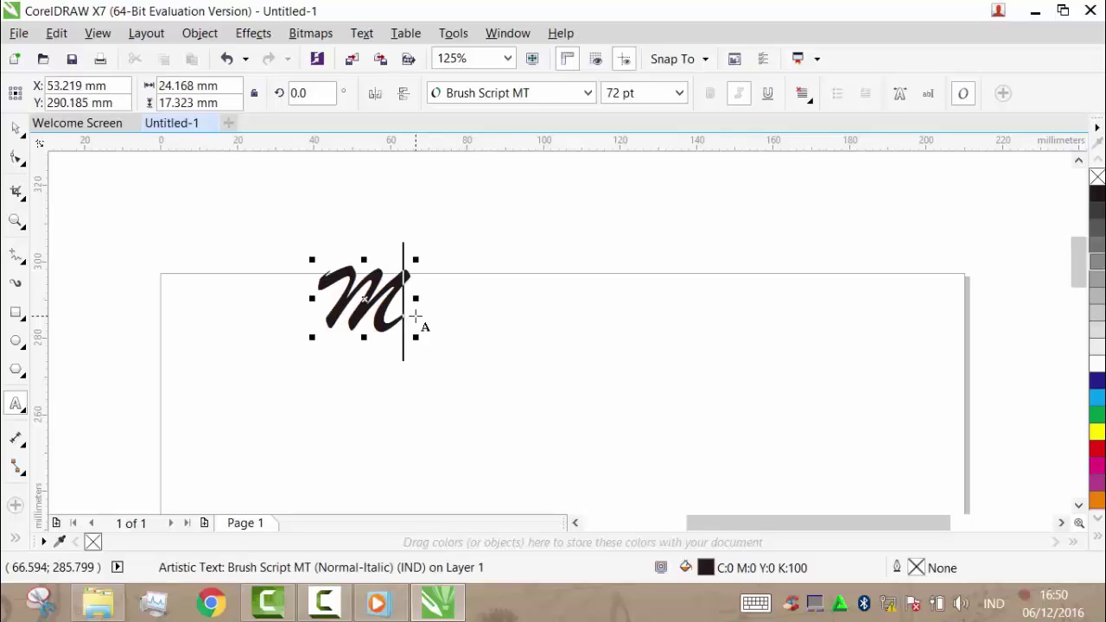
text(y)
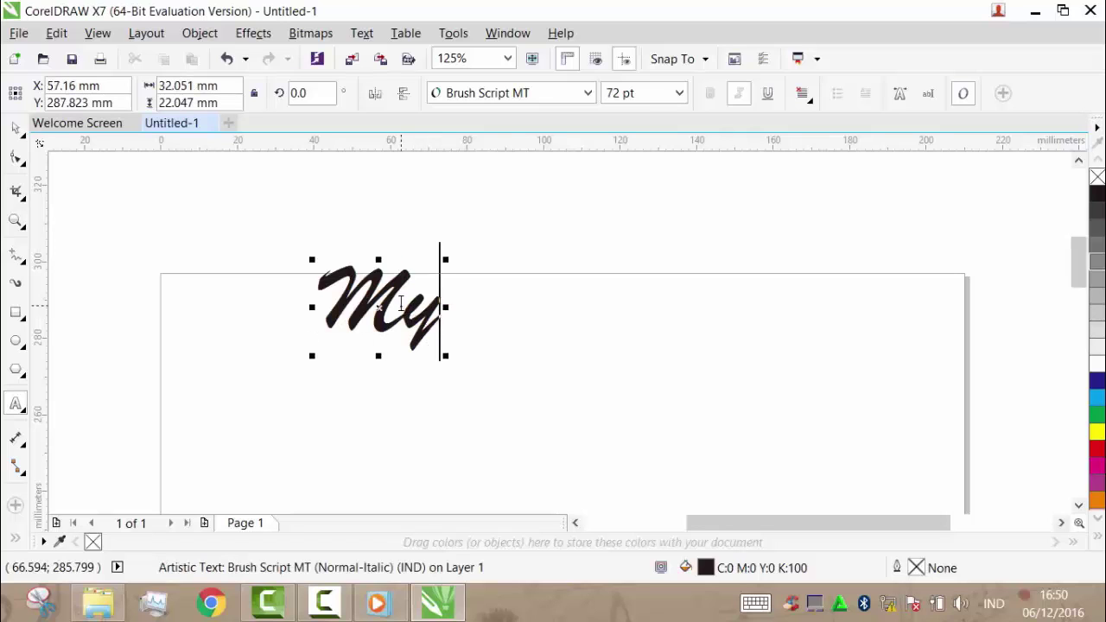
drag(323, 301, 438, 297)
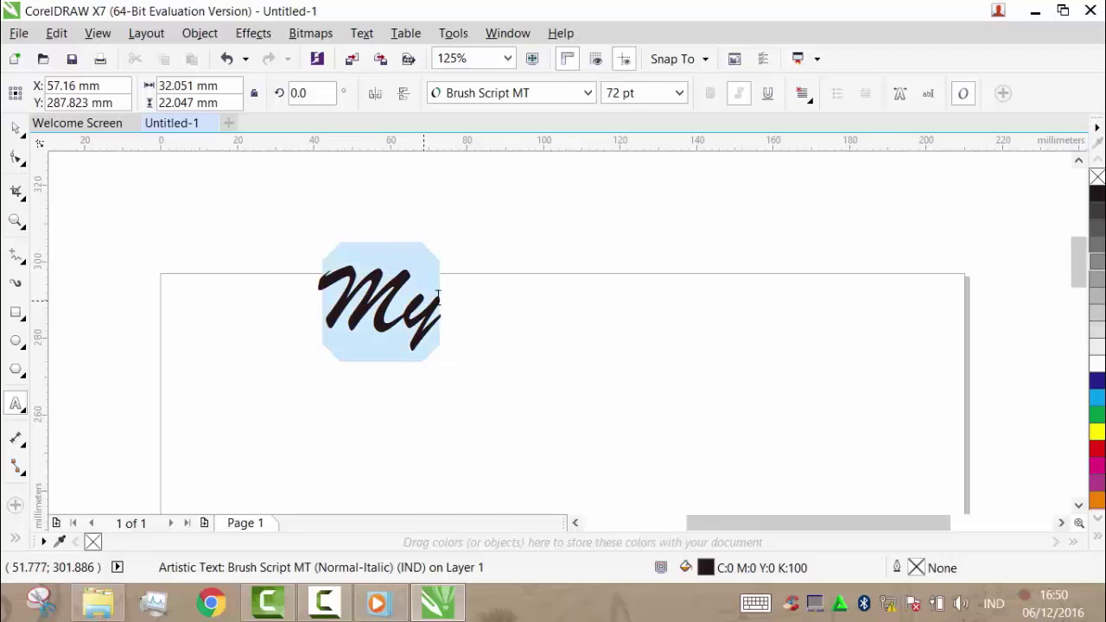
click(379, 307)
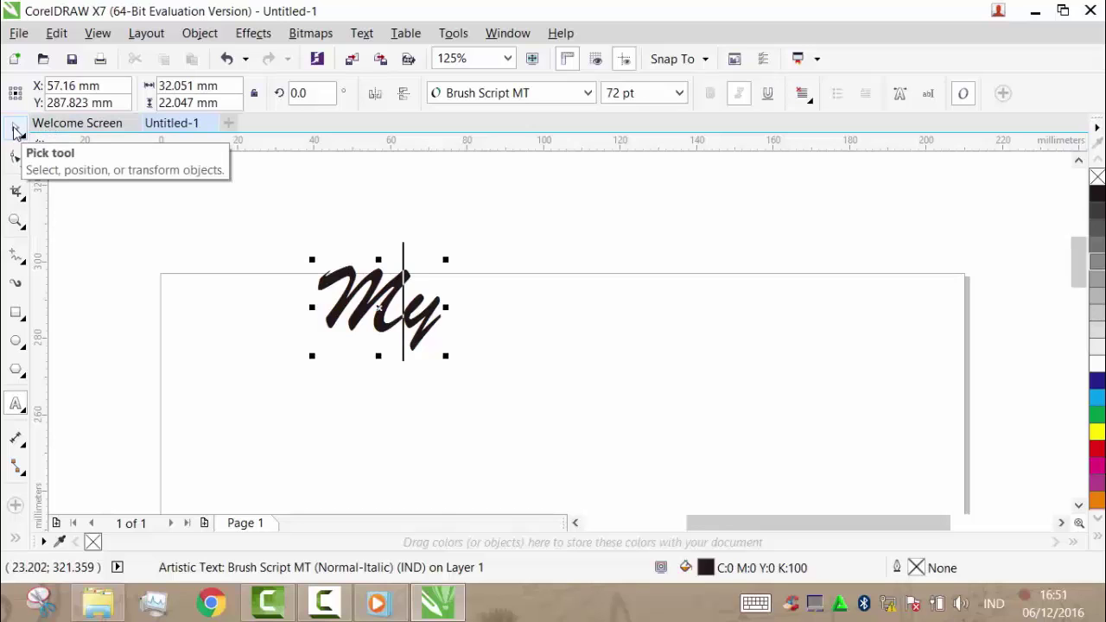
Convert the "My" text to curves.
click(15, 130)
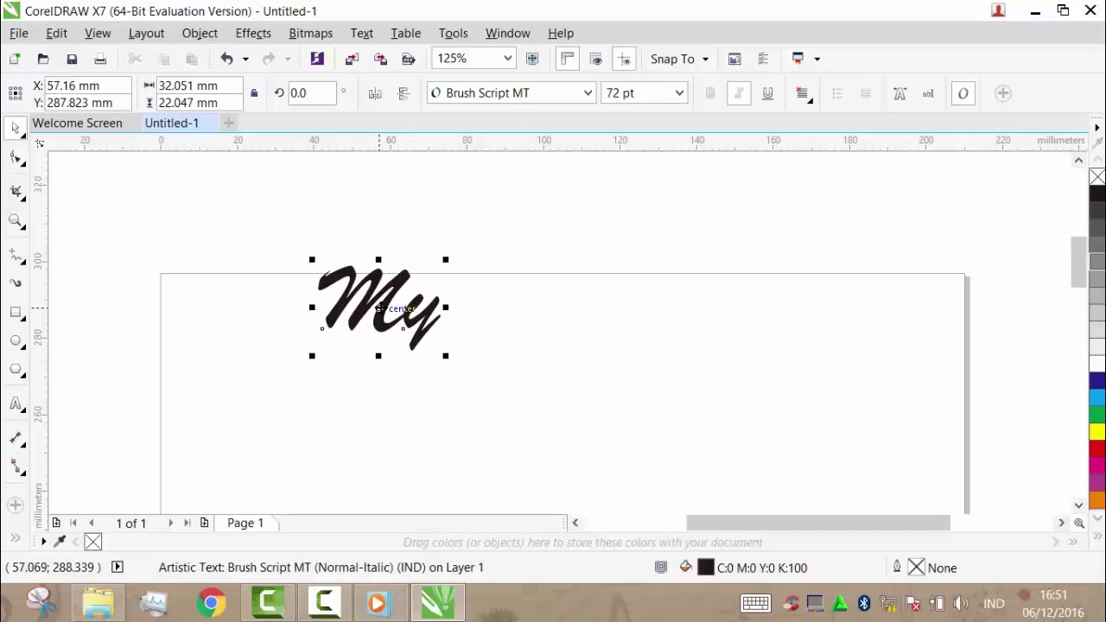
right_click(380, 307)
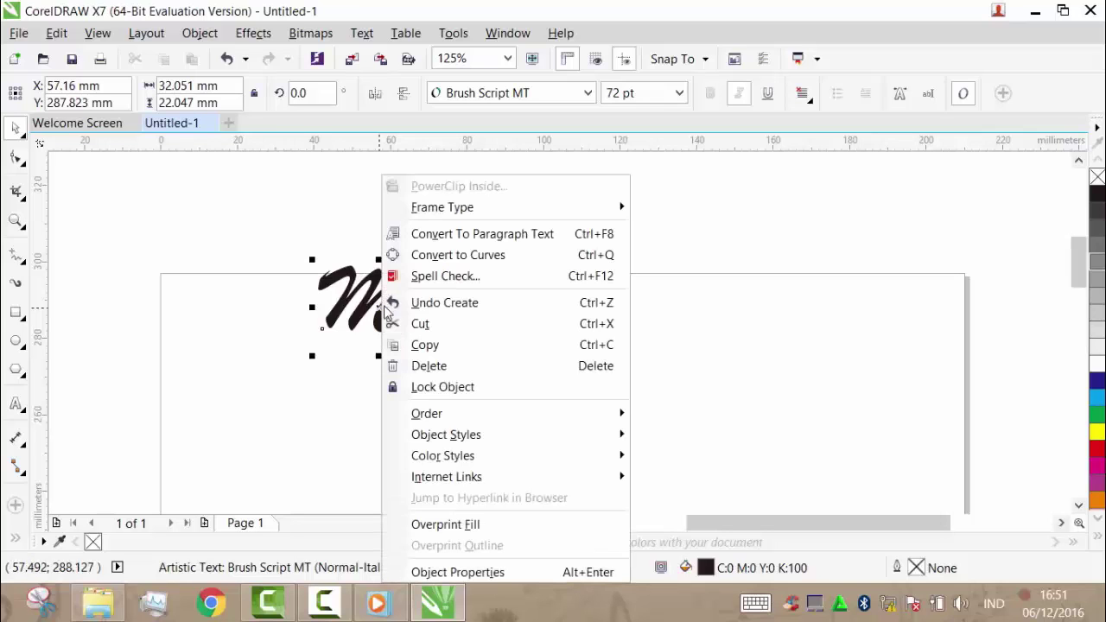
click(456, 255)
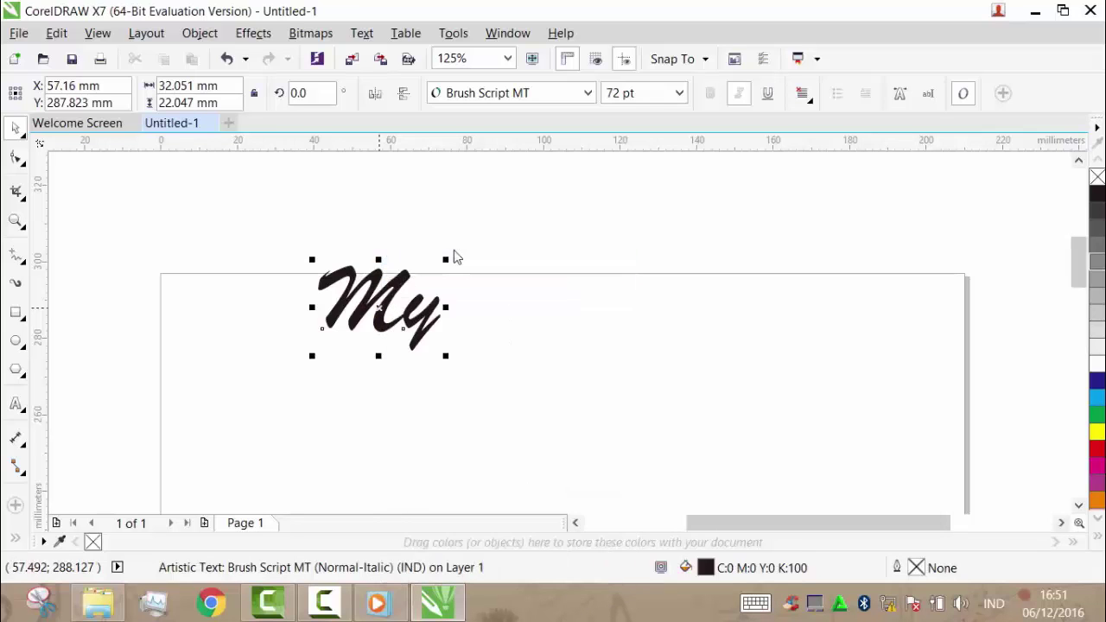
Move the "My" curve fully inside the page, centred at about X 41.6 mm, Y 276.7 mm.
click(381, 303)
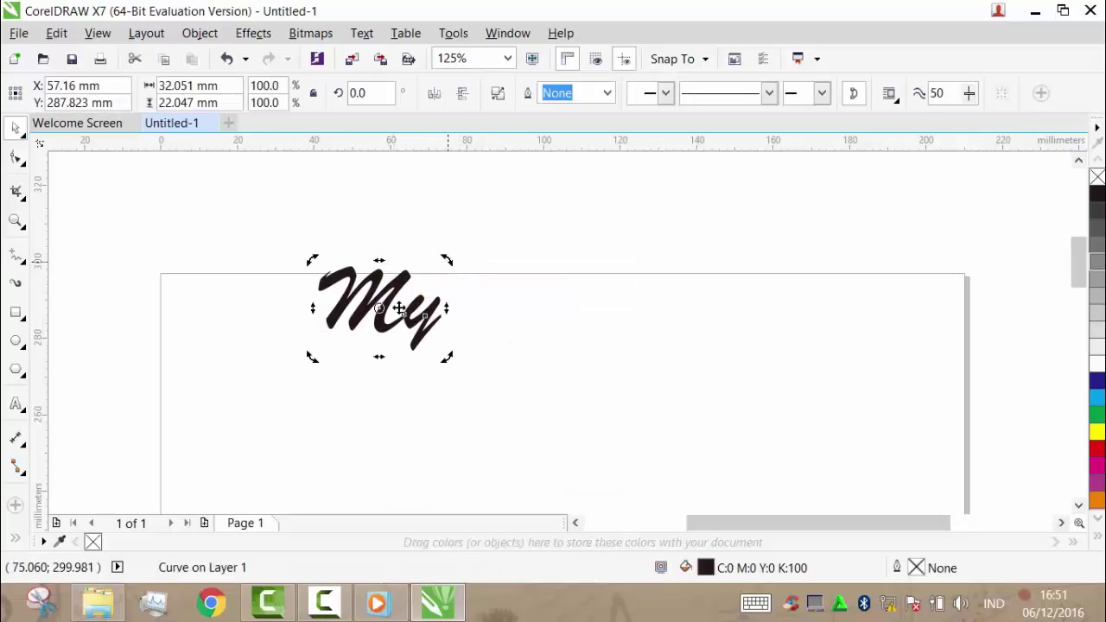
drag(382, 309, 301, 356)
drag(1078, 253, 1079, 263)
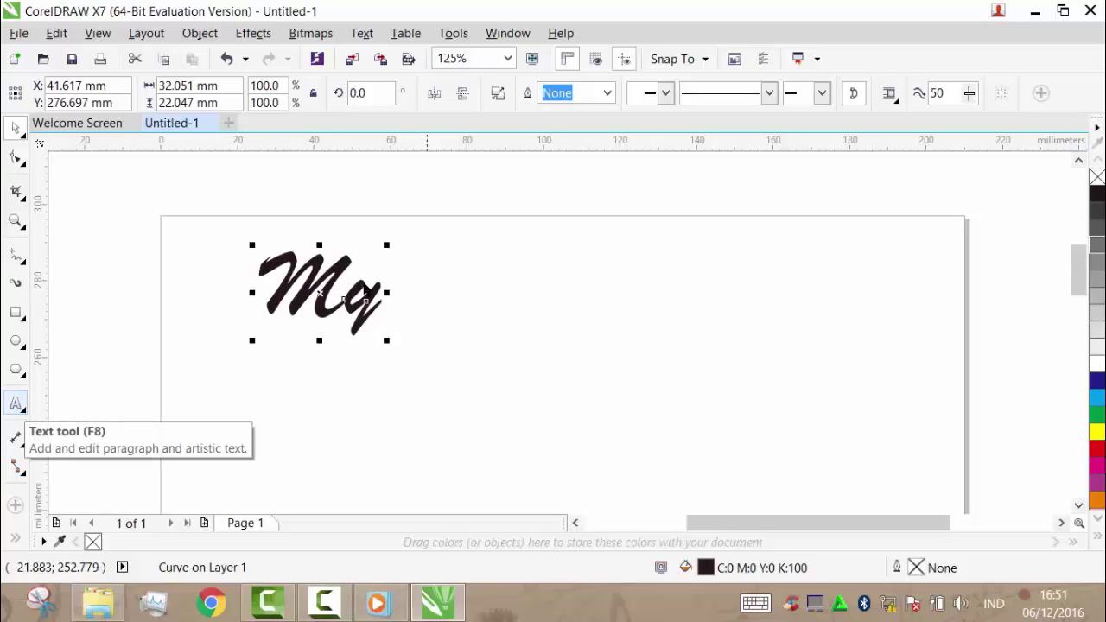
Rotate the "My" curve counterclockwise to about 41° and deselect it.
click(320, 293)
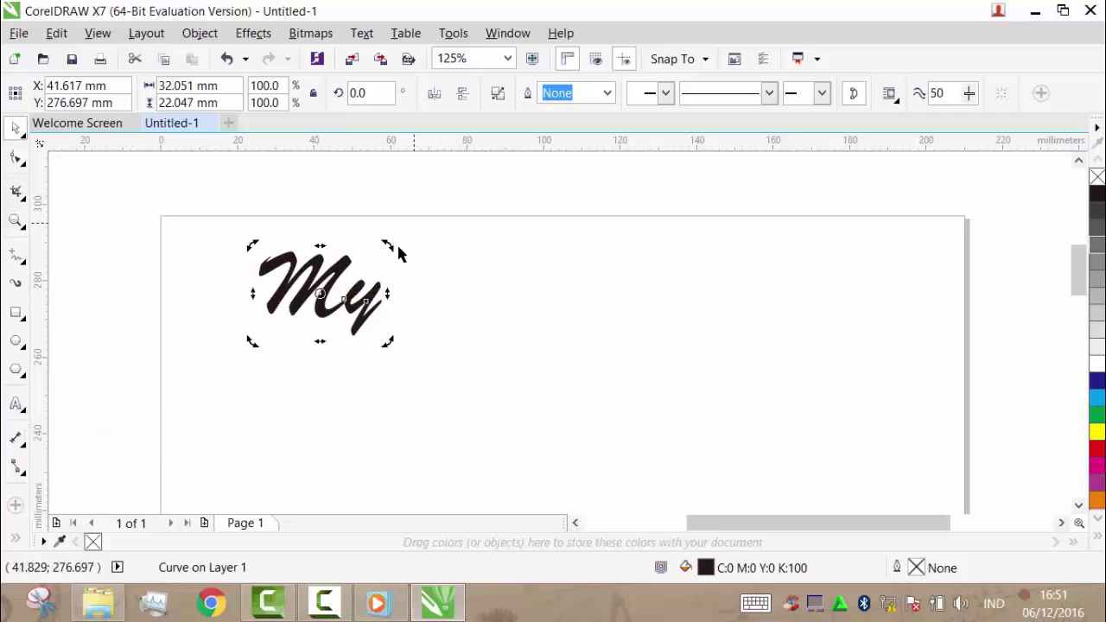
drag(383, 245, 344, 213)
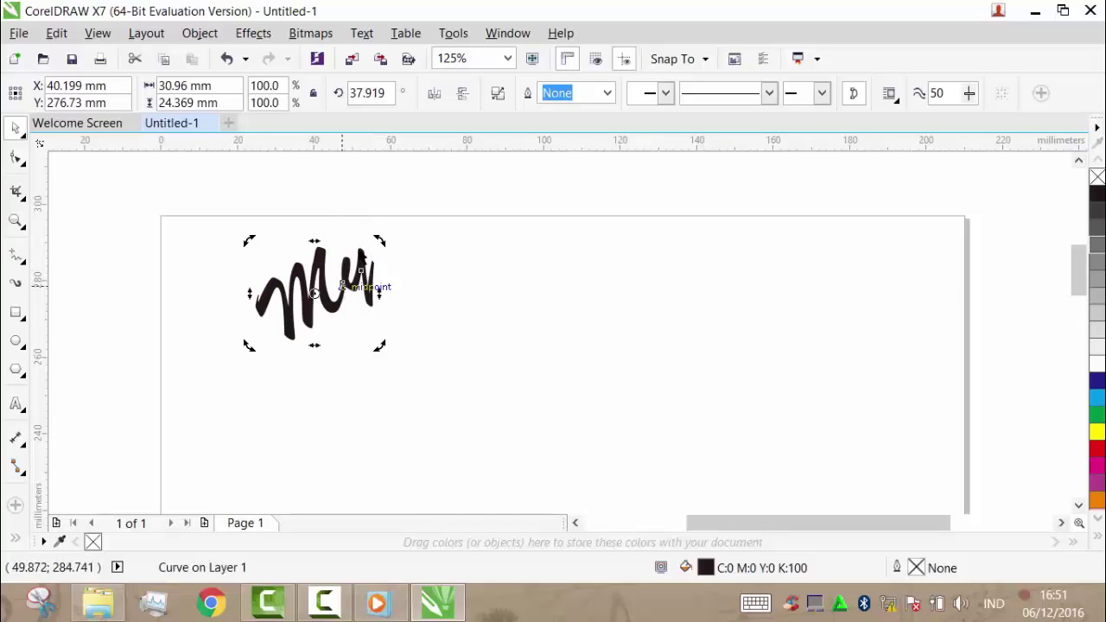
drag(372, 243, 373, 242)
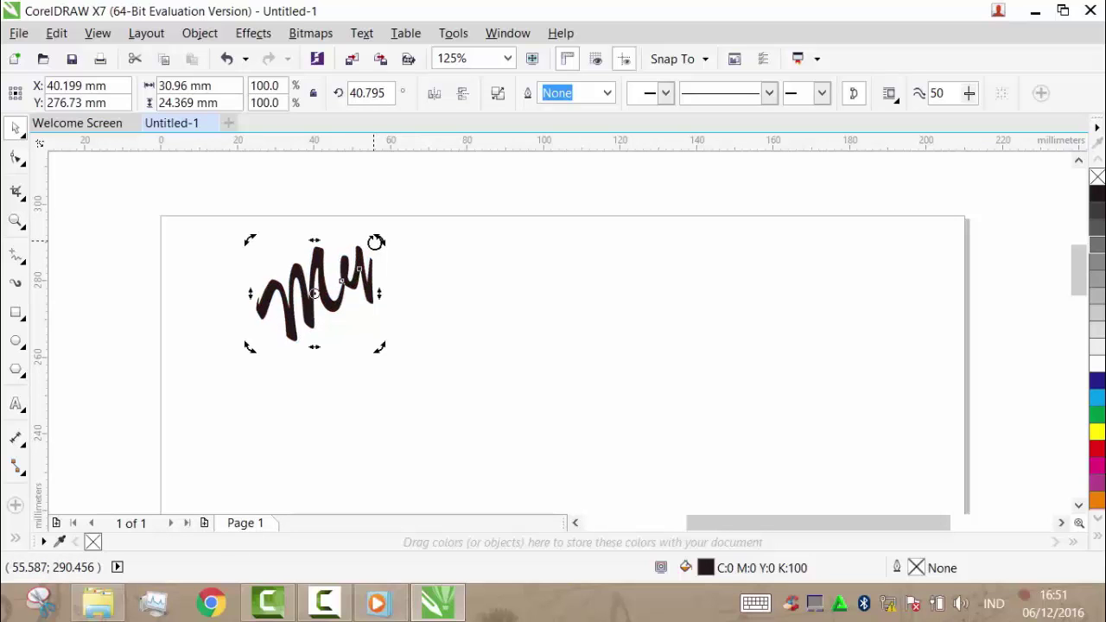
click(585, 269)
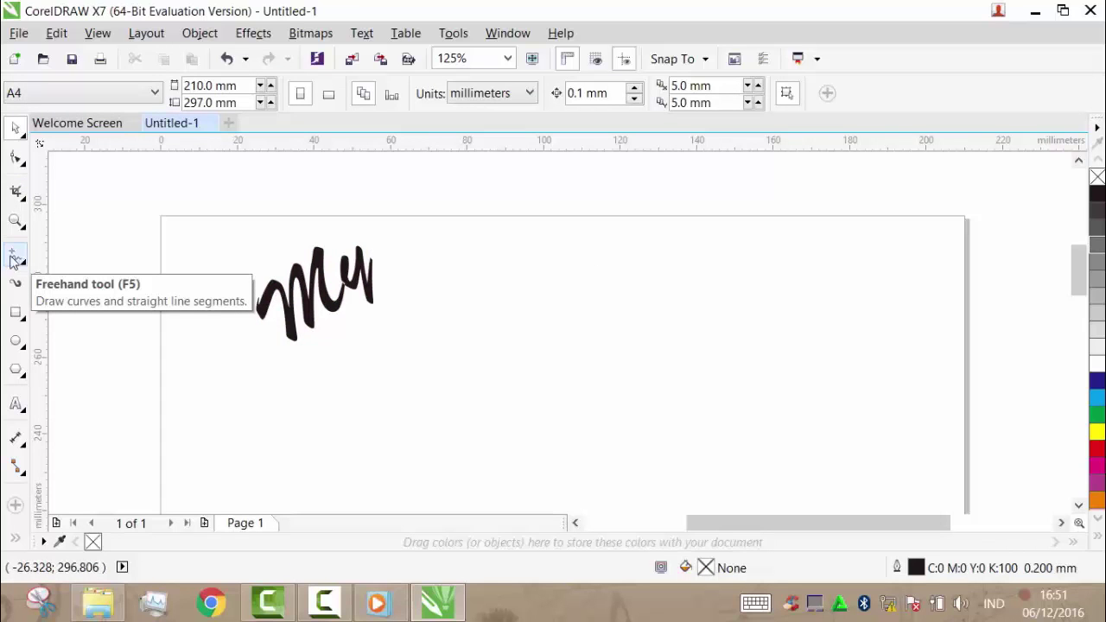
Draw a freehand tail from the "y", curving down and back under the lettering, about 25 mm wide and 32 mm high.
click(14, 258)
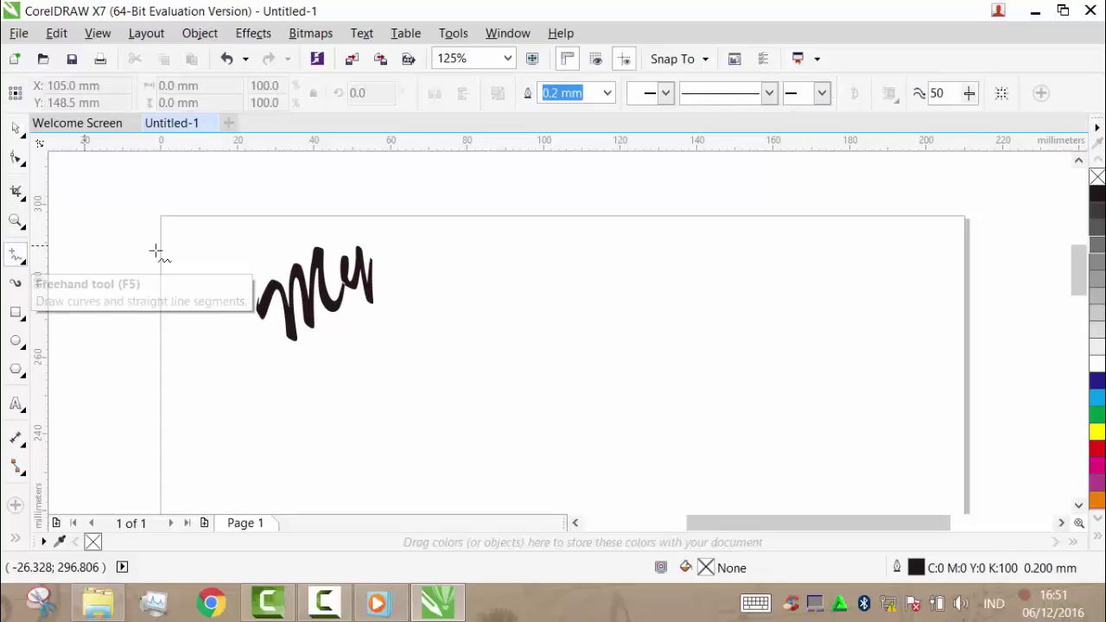
click(370, 285)
mouse_move(368, 379)
mouse_down()
mouse_move(333, 402)
mouse_move(277, 348)
mouse_up()
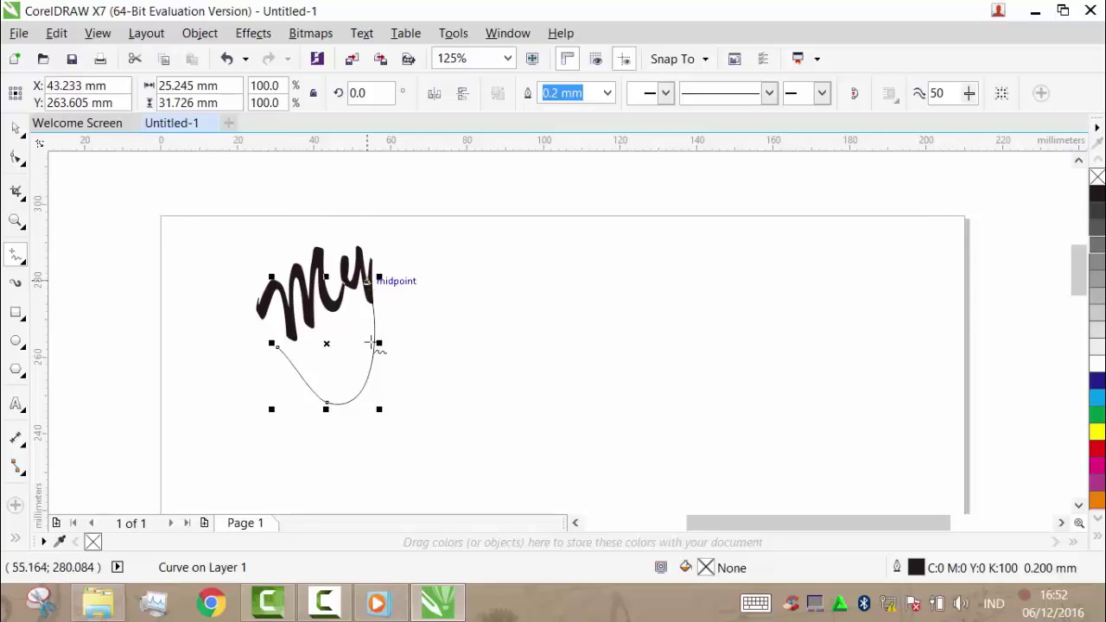
Move the tail's free end node slightly outward and down with the Shape tool, making the tail about 27 mm wide.
click(17, 159)
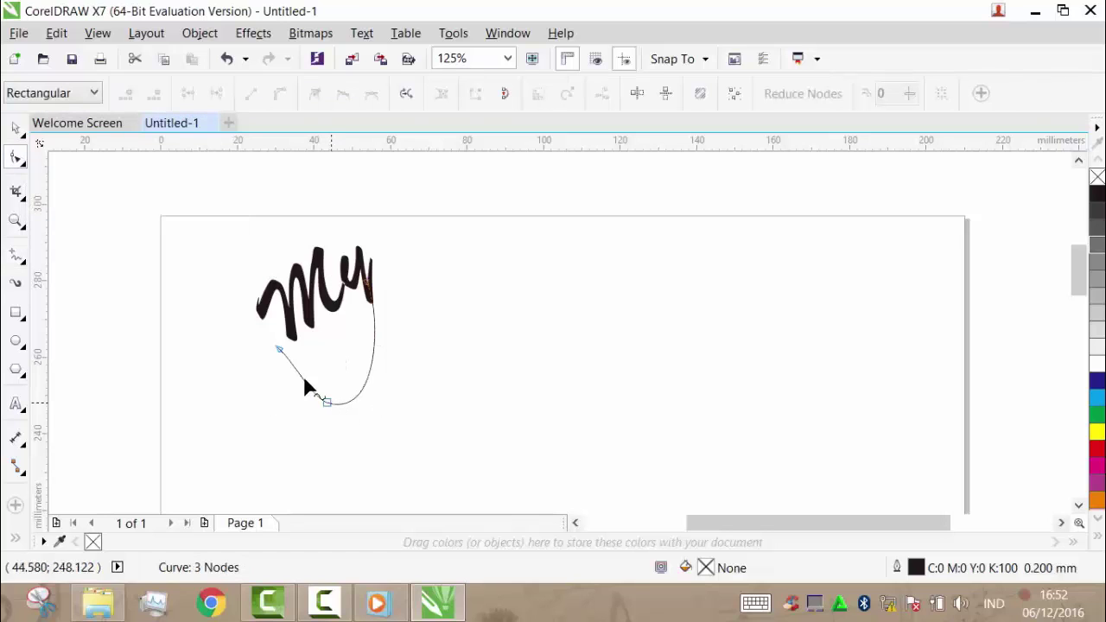
click(280, 352)
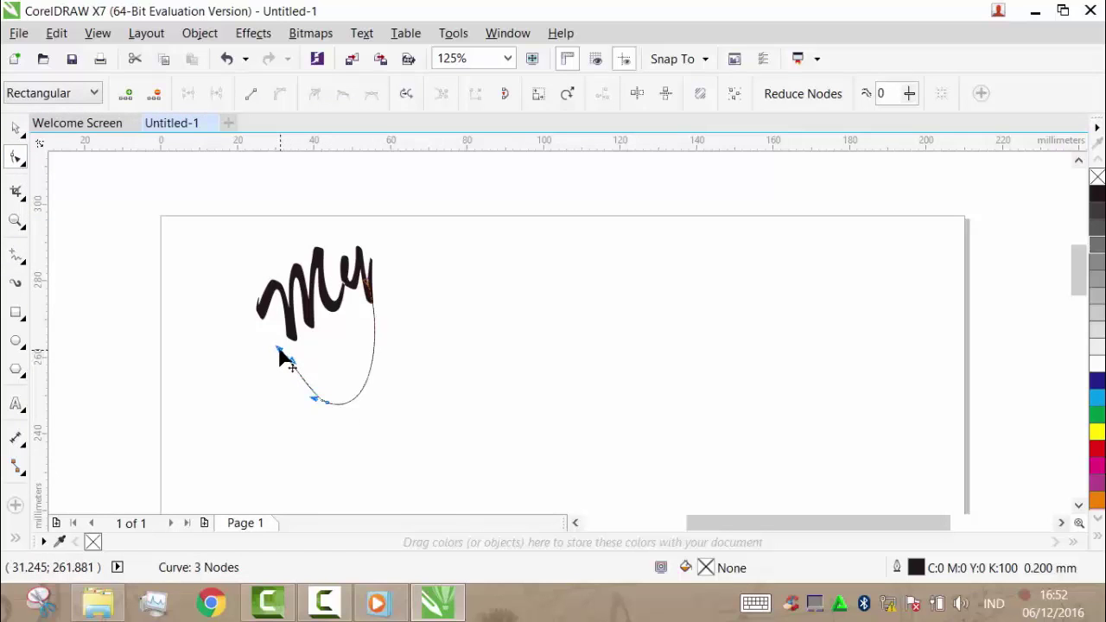
drag(278, 351, 272, 357)
click(468, 338)
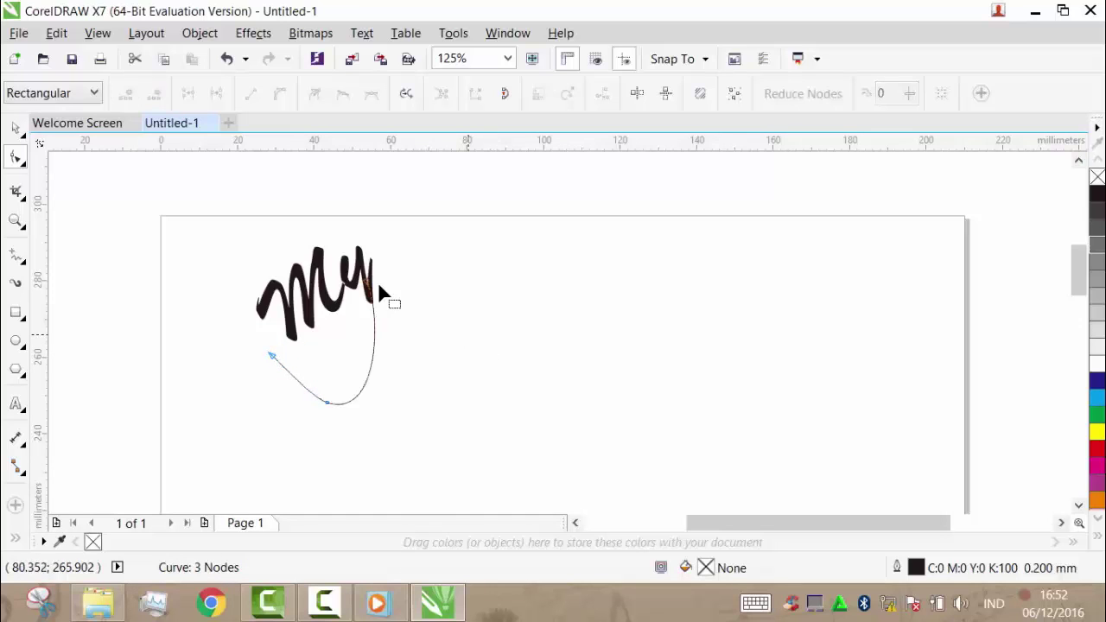
click(15, 129)
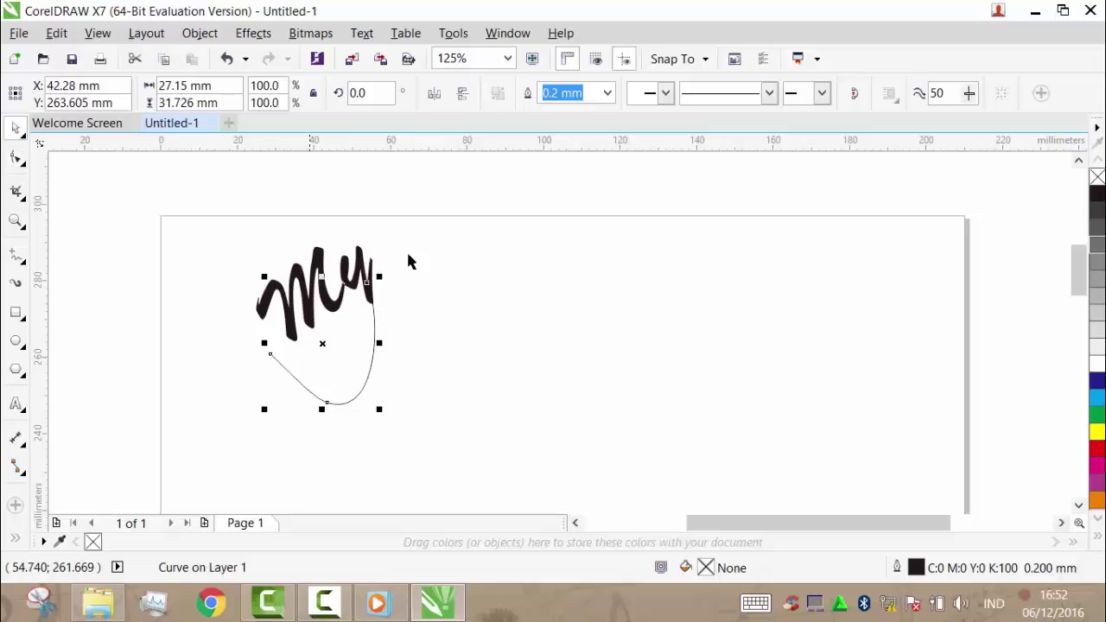
Set the tail curve's outline width to 1.5 mm and deselect it.
click(608, 93)
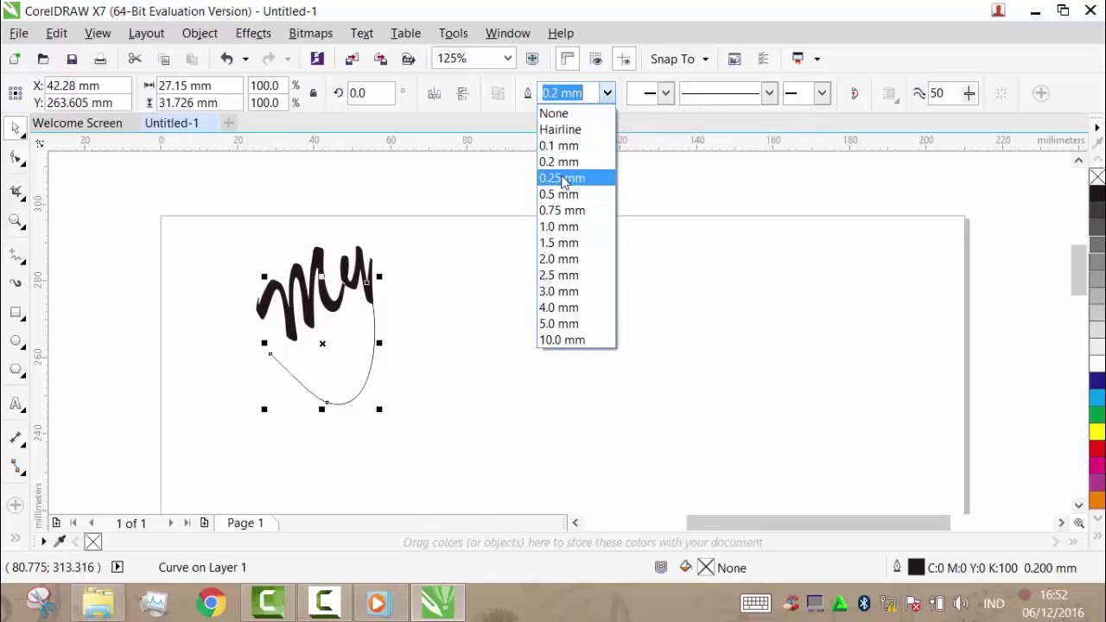
key(Escape)
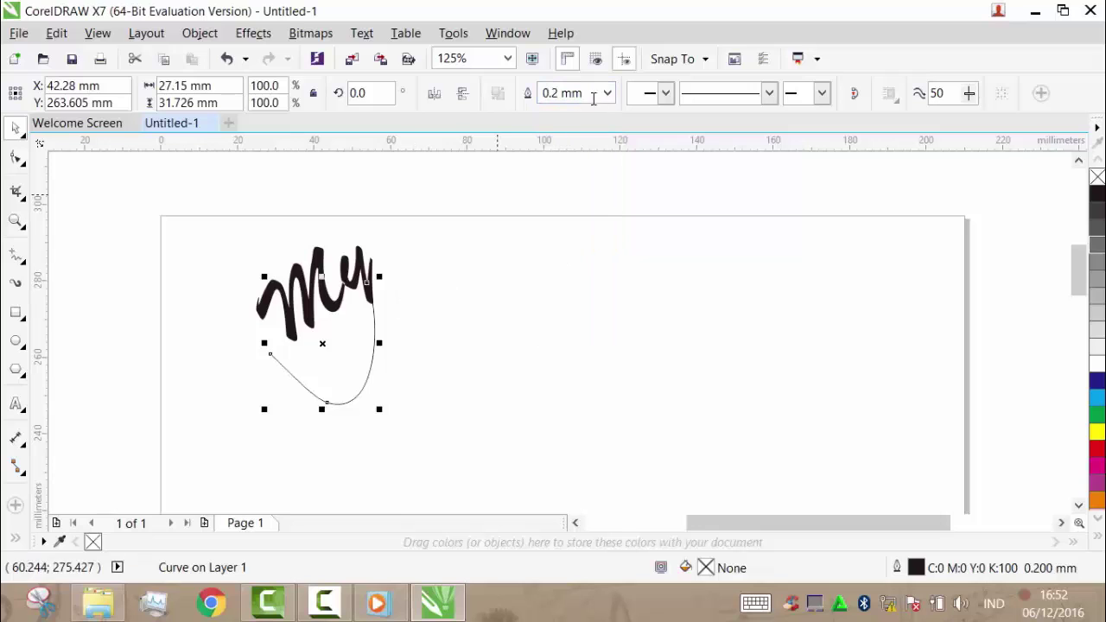
click(607, 92)
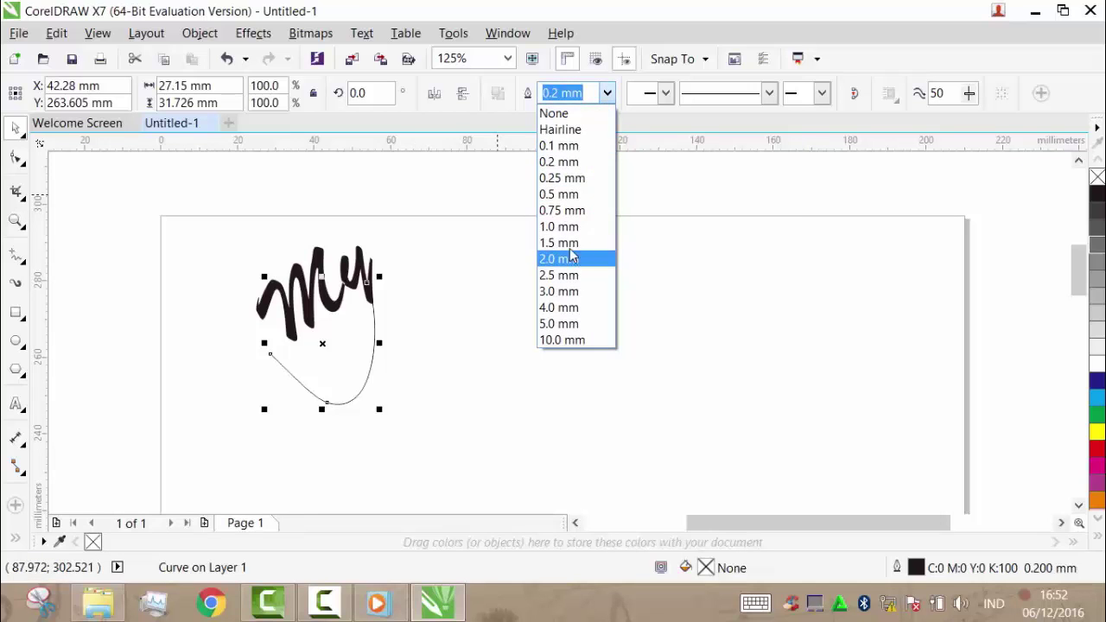
click(570, 245)
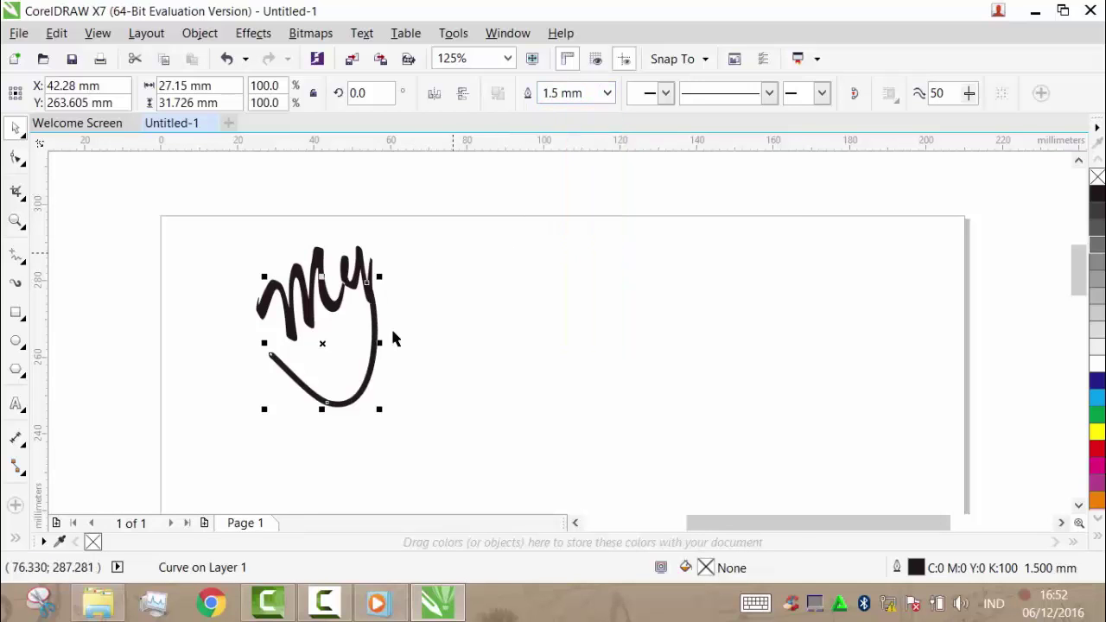
drag(323, 344, 320, 344)
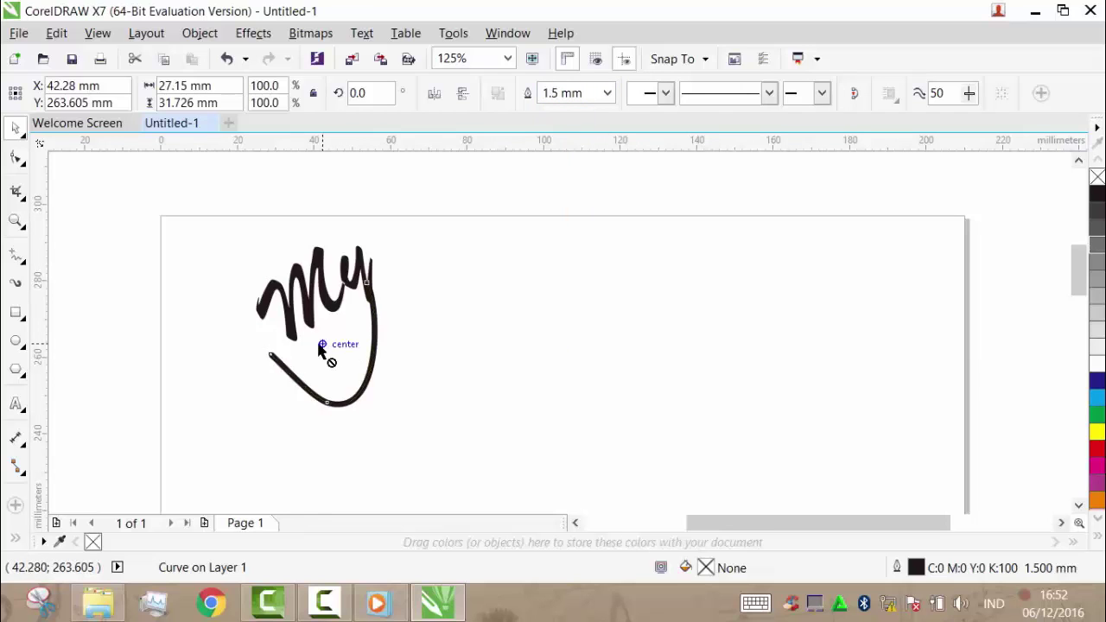
click(499, 261)
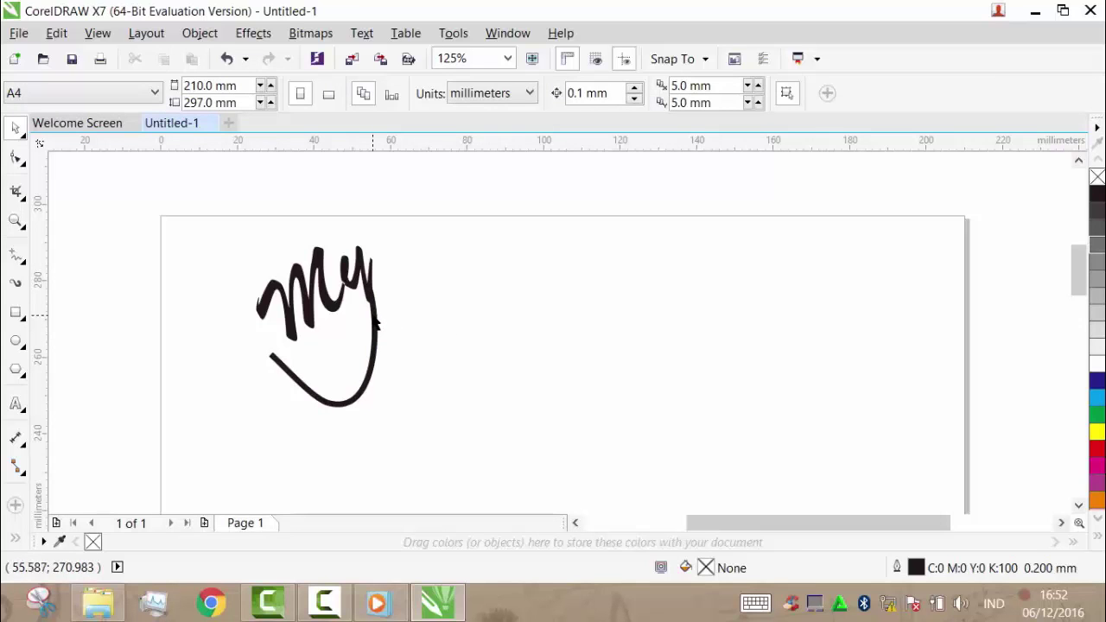
Set the tail curve's outline width to 2.0 mm.
click(376, 323)
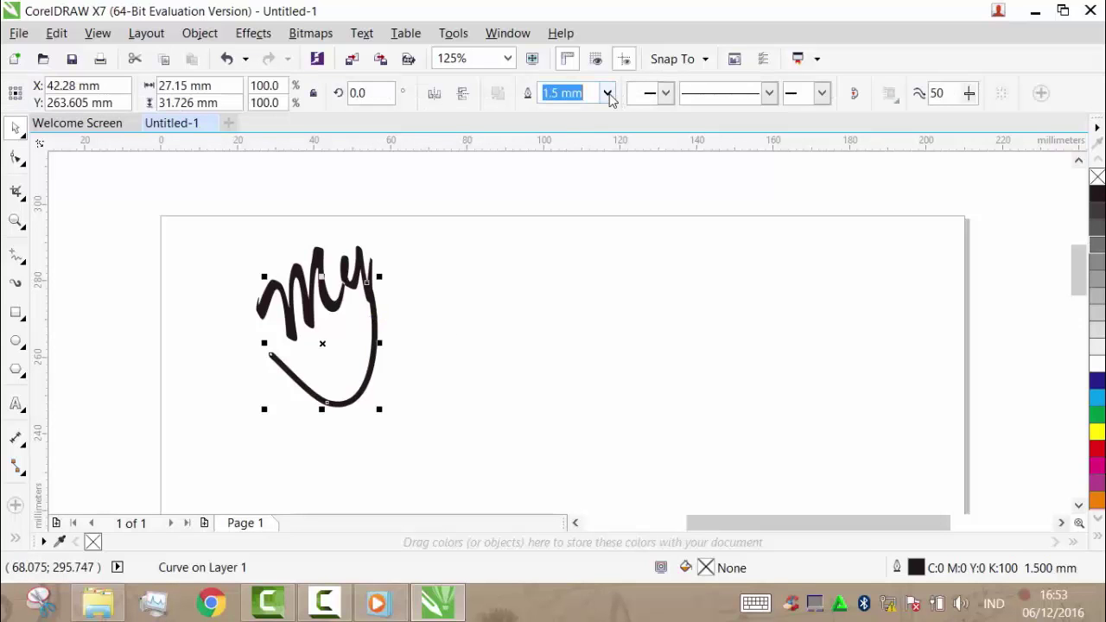
click(608, 93)
click(572, 252)
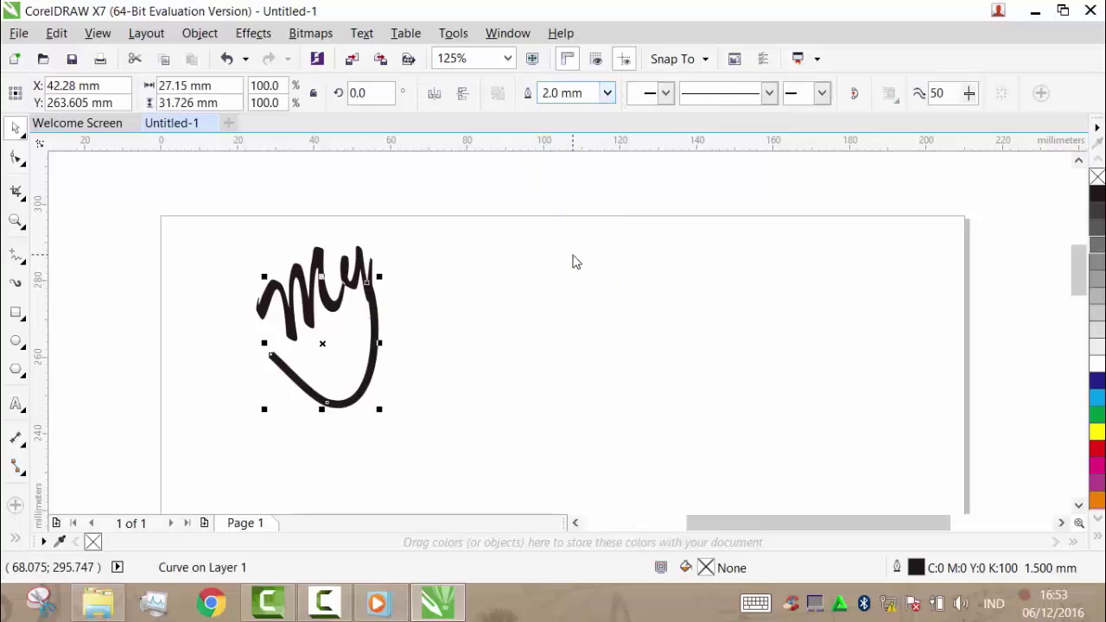
Move the tail curve about 2.4 mm down relative to the "My" lettering and deselect it.
click(499, 270)
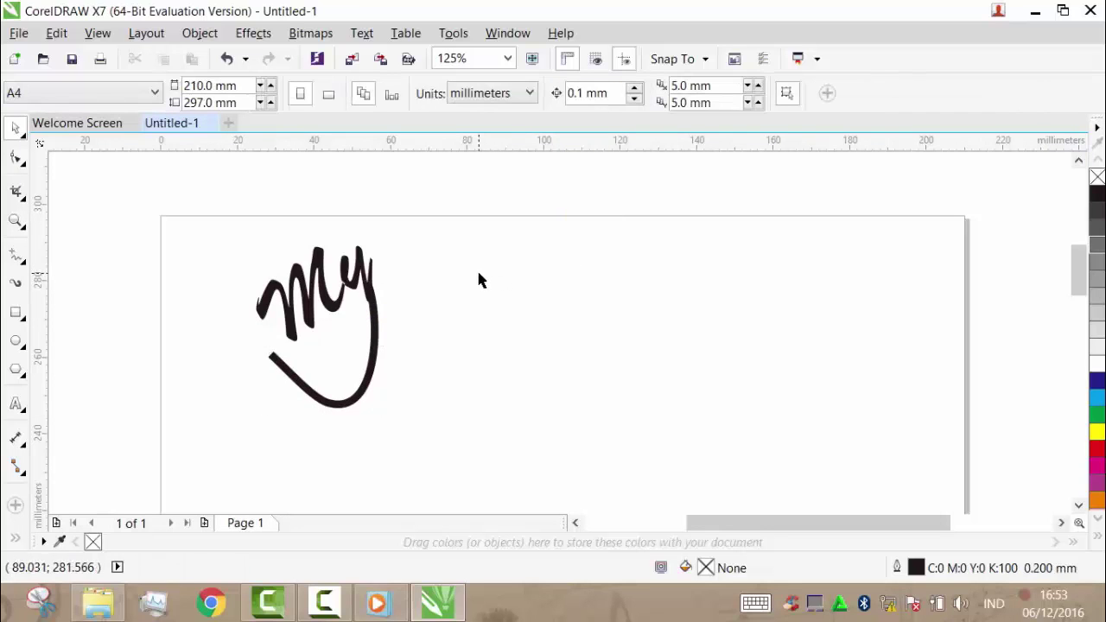
click(378, 349)
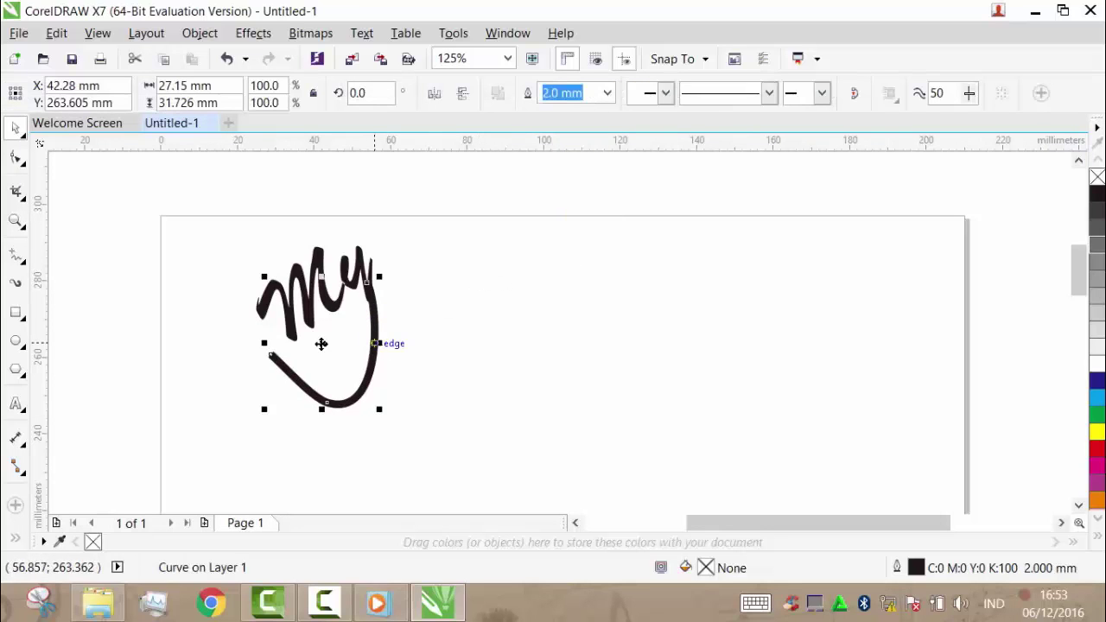
mouse_move(320, 344)
mouse_down()
mouse_move(327, 364)
mouse_move(323, 353)
mouse_up()
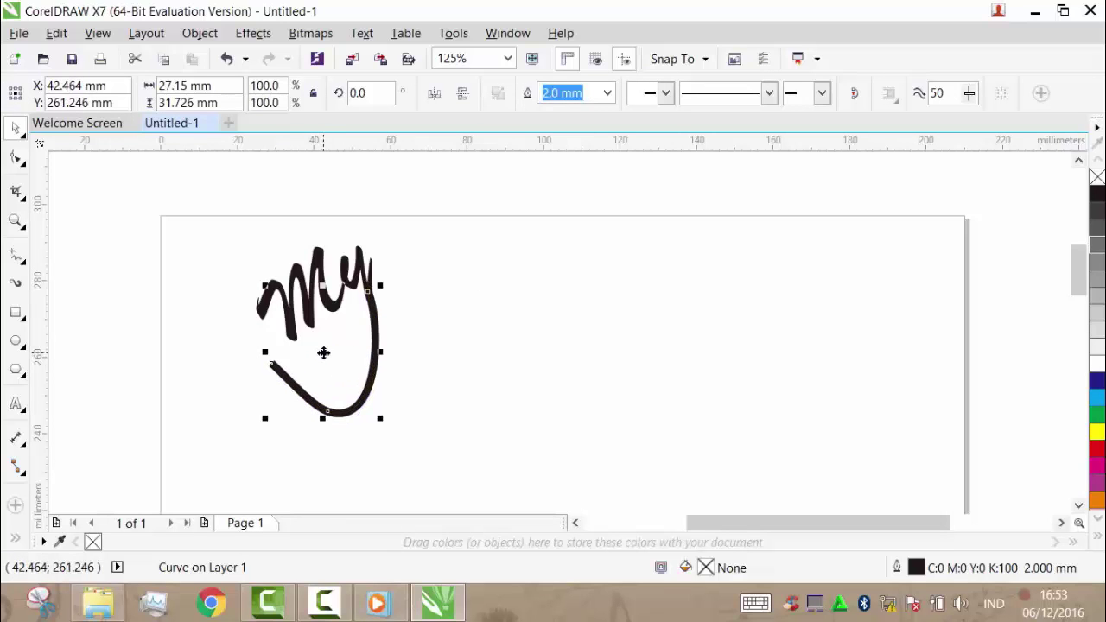
click(445, 313)
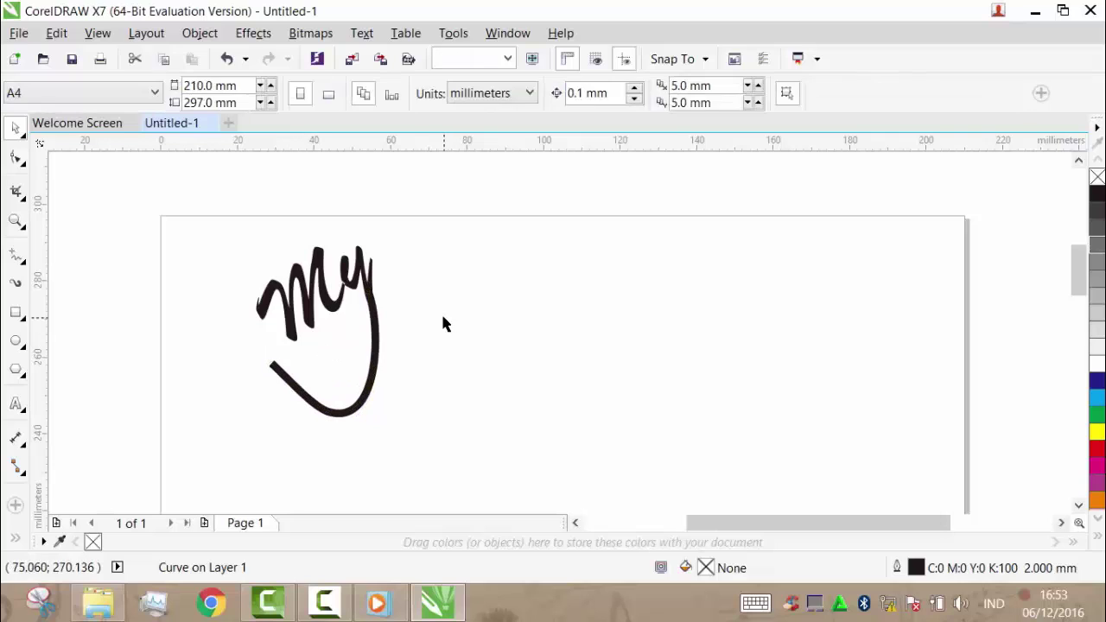
Set the moved tail curve's outline width to 1.5 mm and deselect it.
click(378, 318)
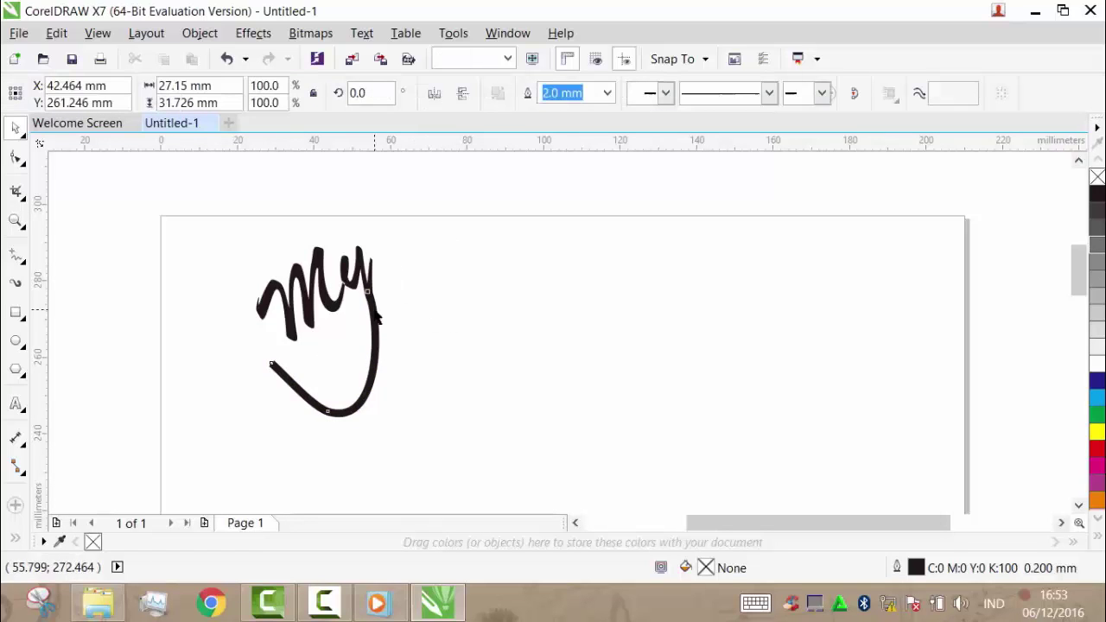
click(608, 92)
click(588, 243)
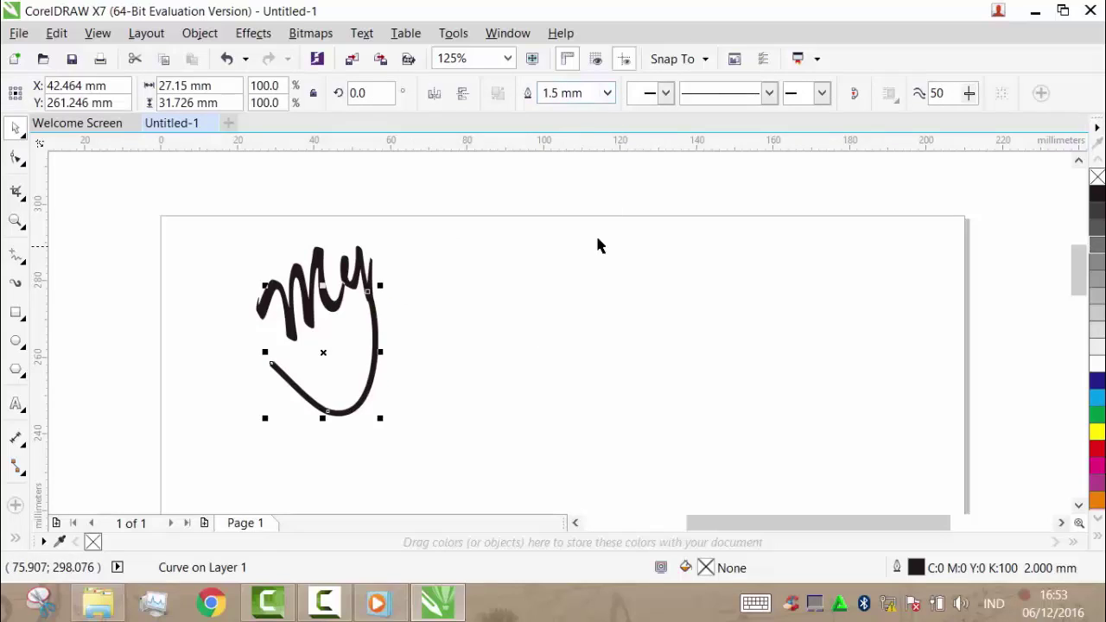
click(477, 293)
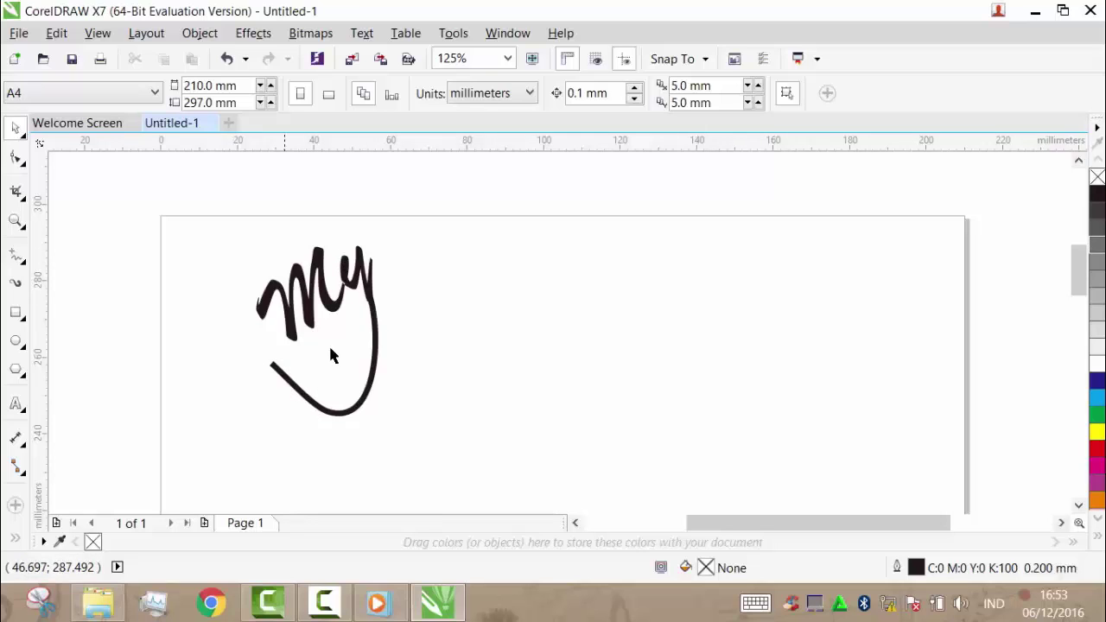
Try the end arrowhead made of parallel bars of decreasing length on the tail curve.
click(377, 347)
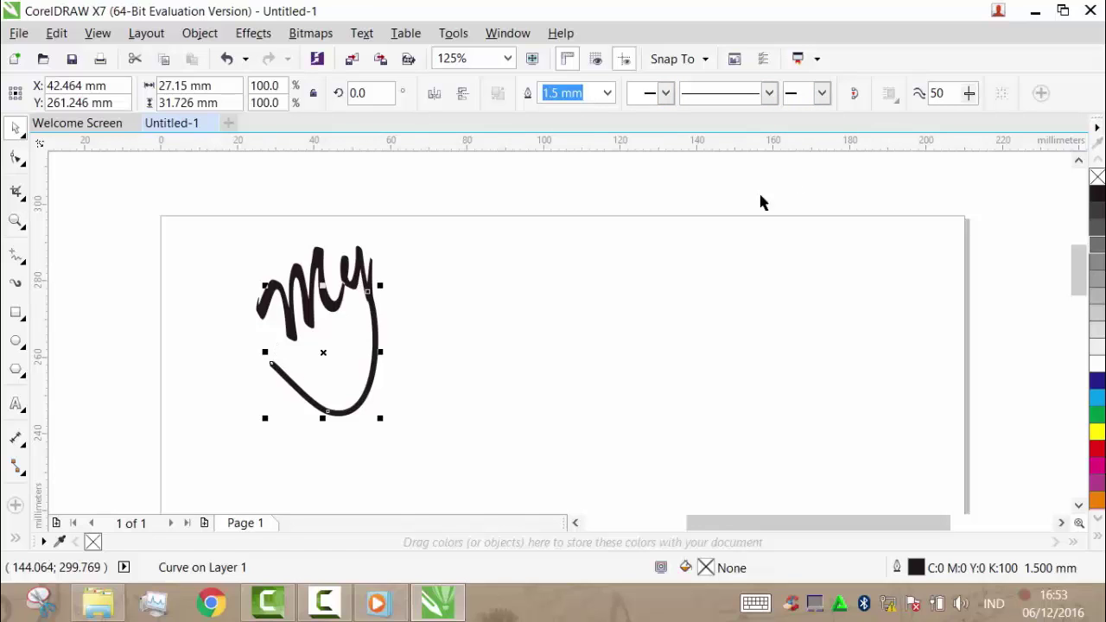
click(821, 92)
click(948, 216)
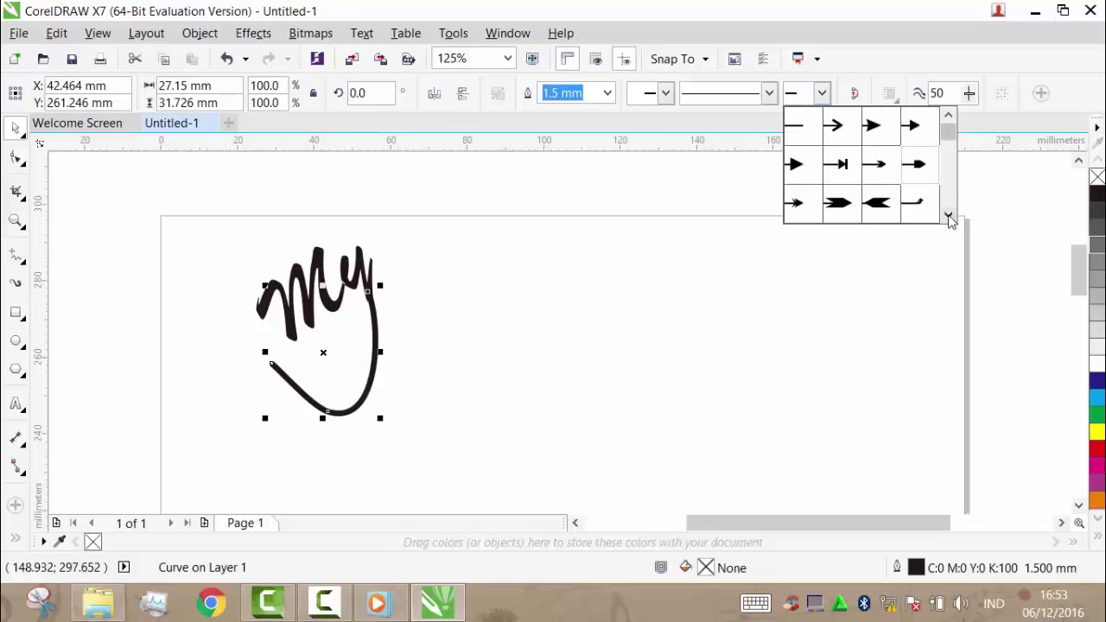
click(949, 216)
click(949, 216)
click(949, 216)
click(949, 216)
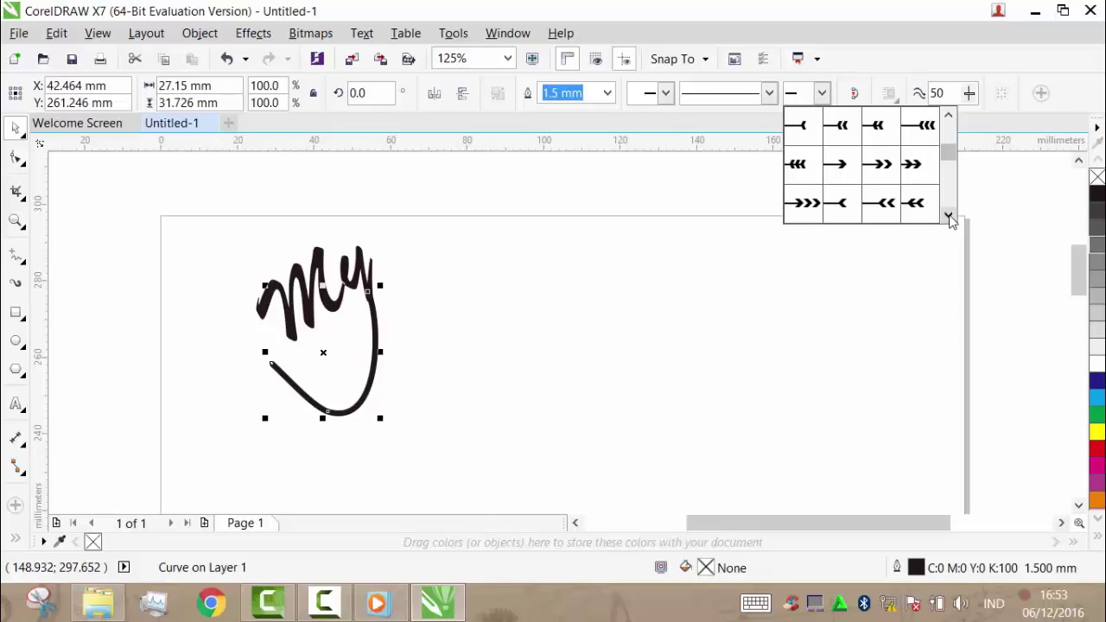
click(949, 216)
click(948, 216)
click(948, 216)
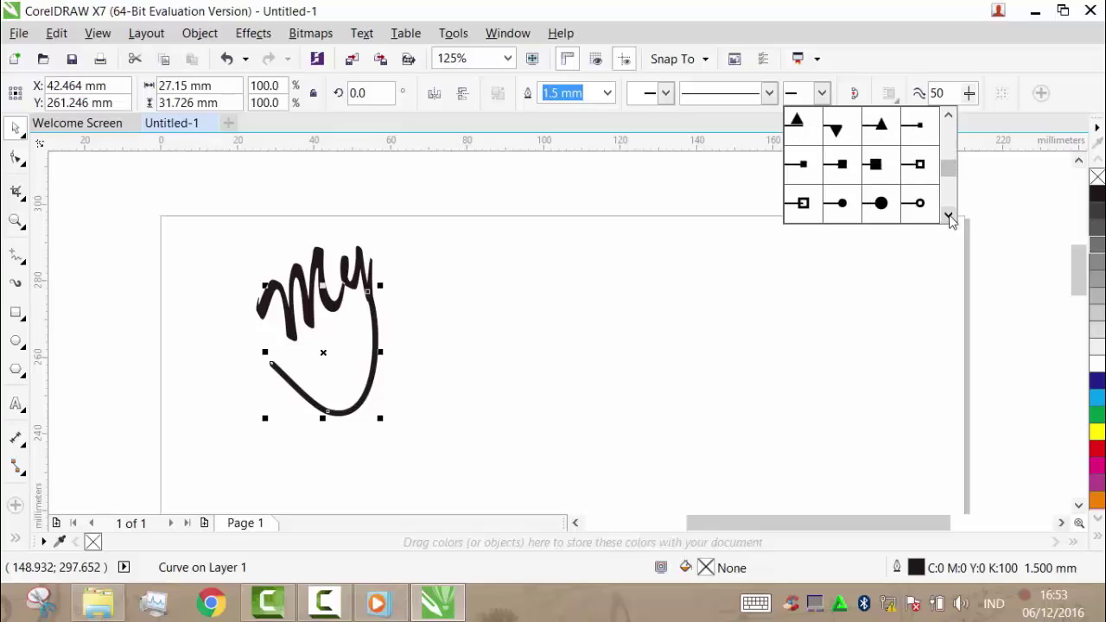
click(949, 216)
click(949, 216)
click(949, 216)
click(949, 216)
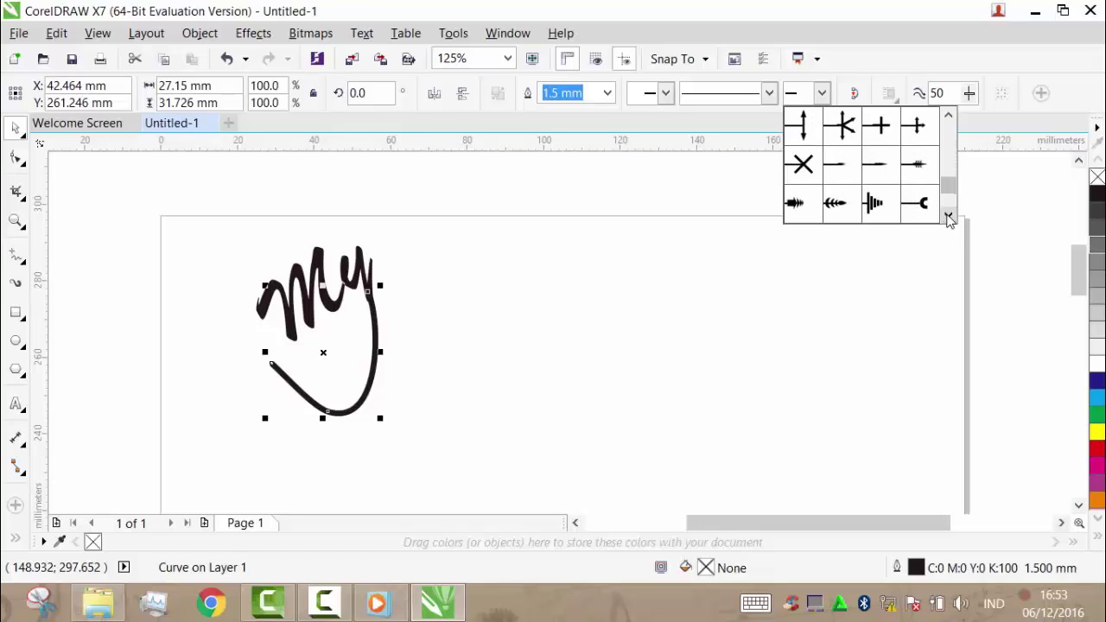
click(875, 205)
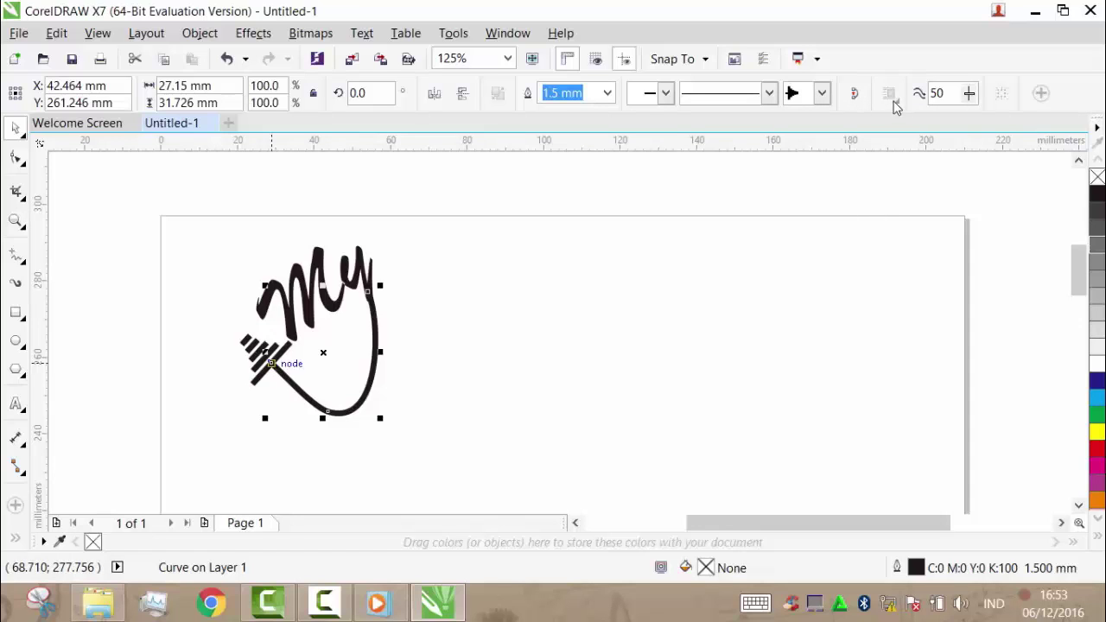
Try the thick, solid arrowhead with serrated edges on the tail curve's free end.
click(822, 93)
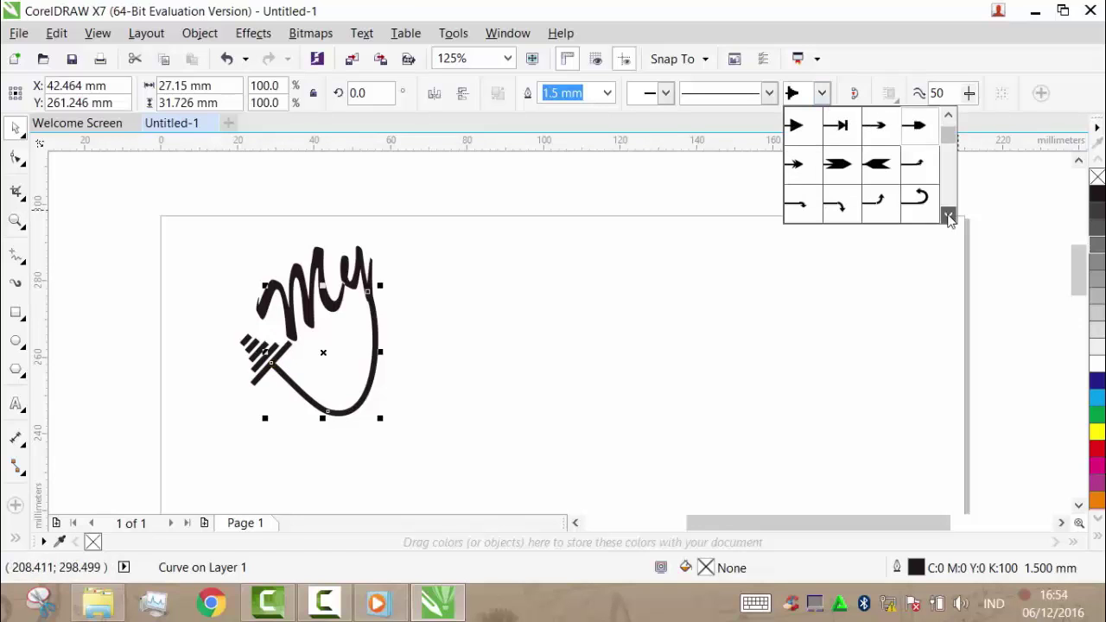
click(949, 217)
click(949, 217)
click(949, 217)
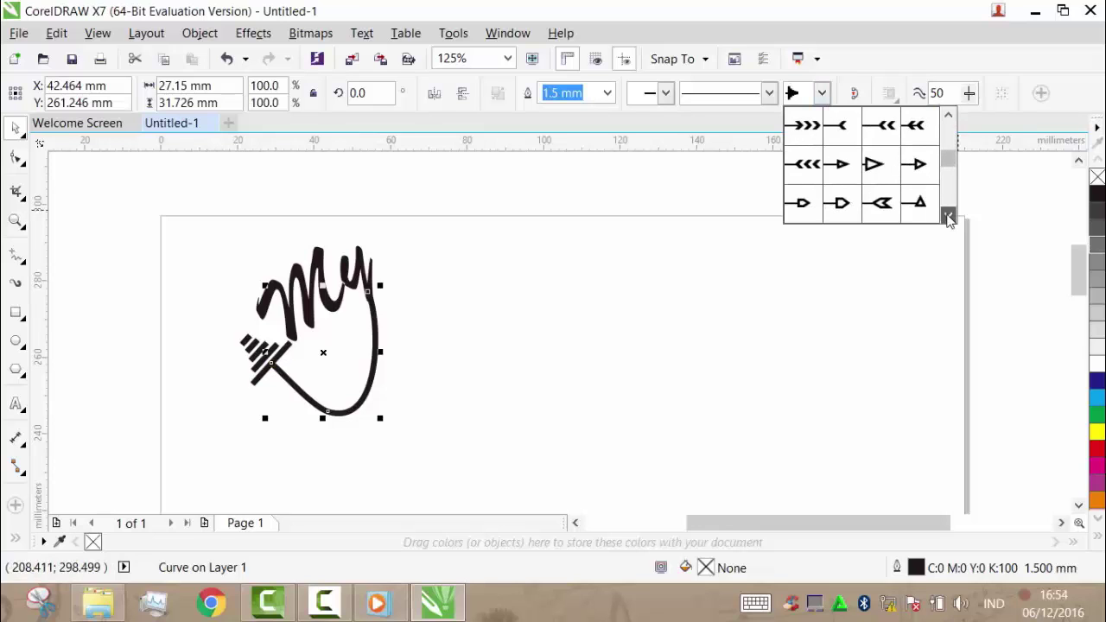
click(949, 216)
click(949, 217)
click(949, 217)
click(949, 216)
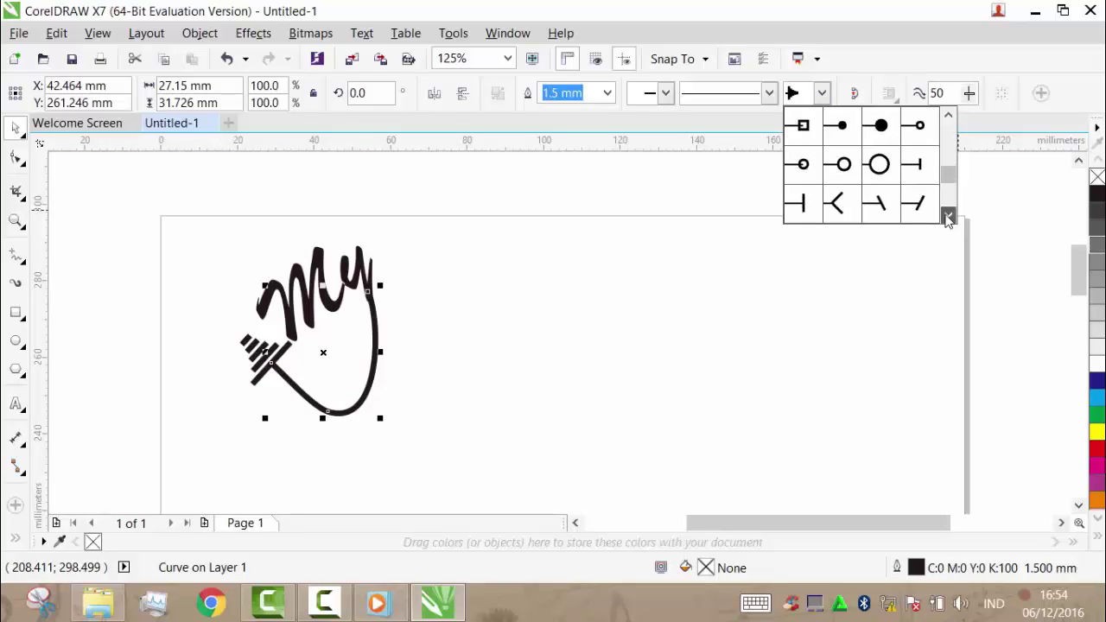
click(949, 216)
click(949, 216)
click(949, 217)
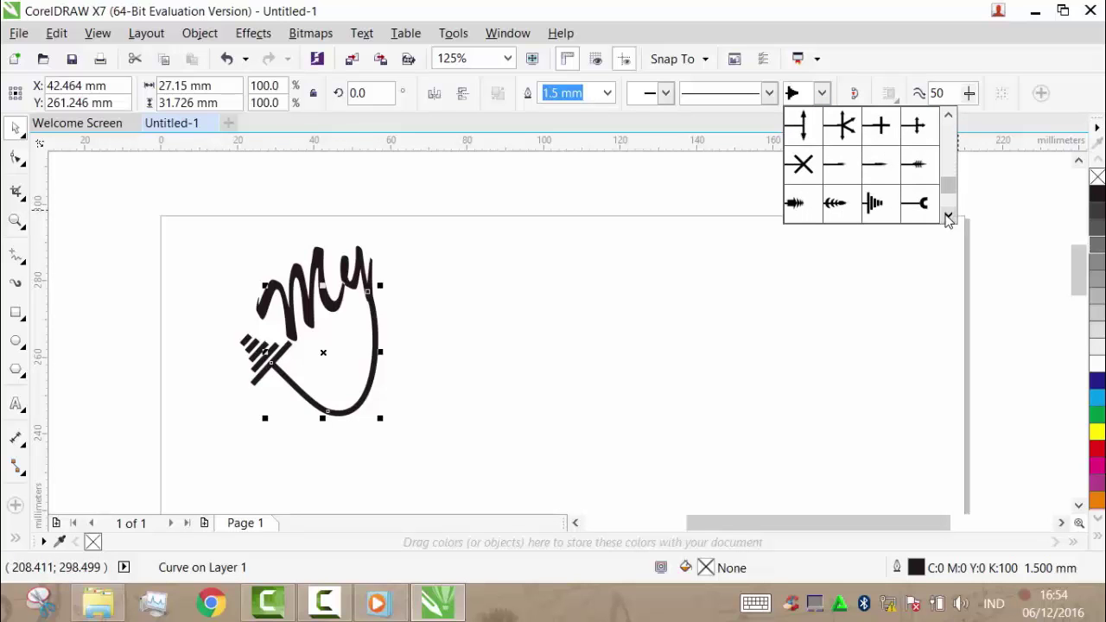
click(835, 203)
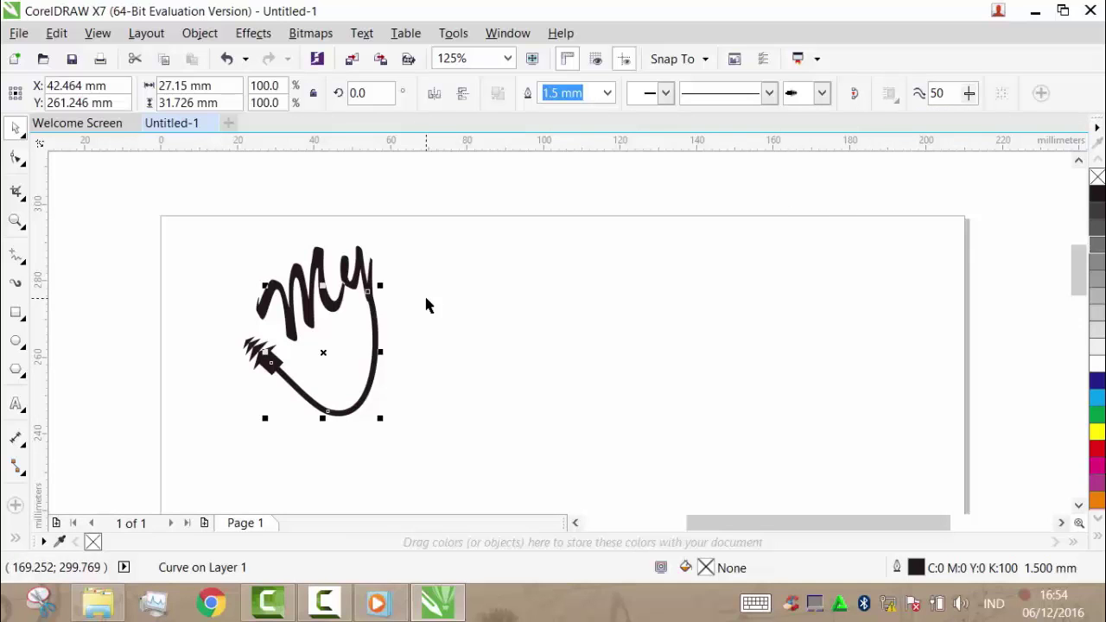
Try the leafy, feather-like arrowhead on the tail curve's free end.
click(822, 92)
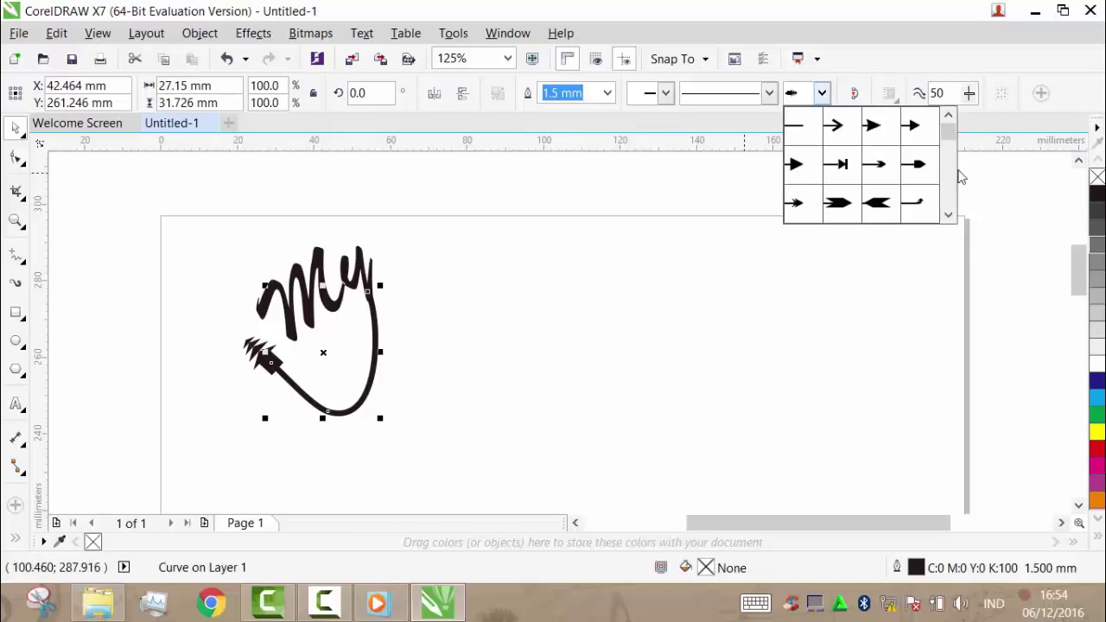
click(949, 217)
click(949, 217)
click(949, 216)
click(949, 217)
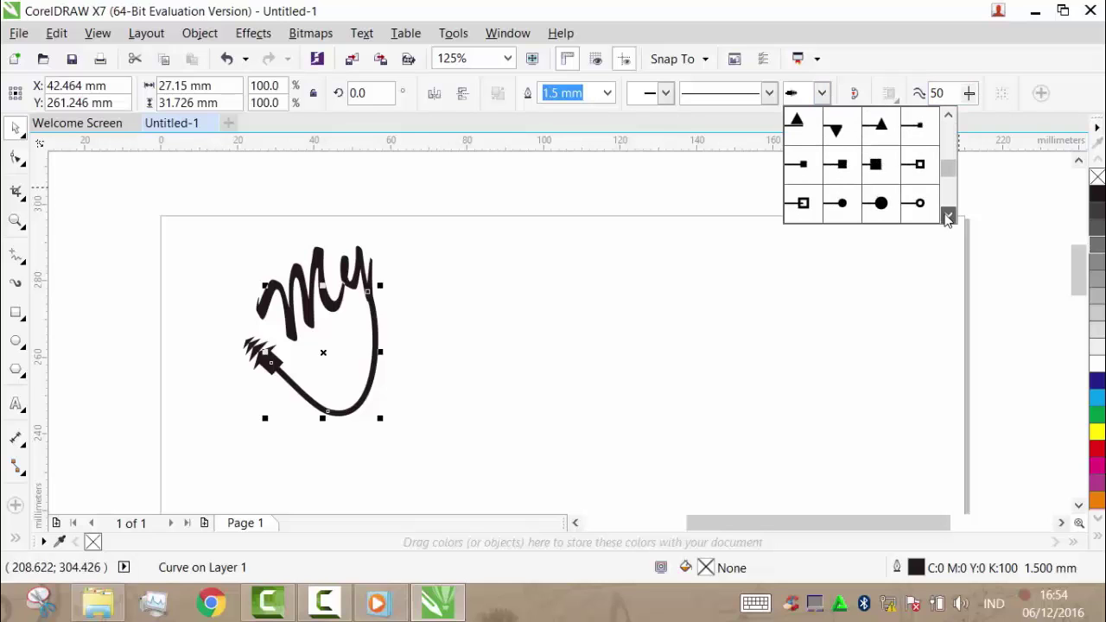
click(949, 217)
click(949, 217)
click(949, 217)
click(949, 217)
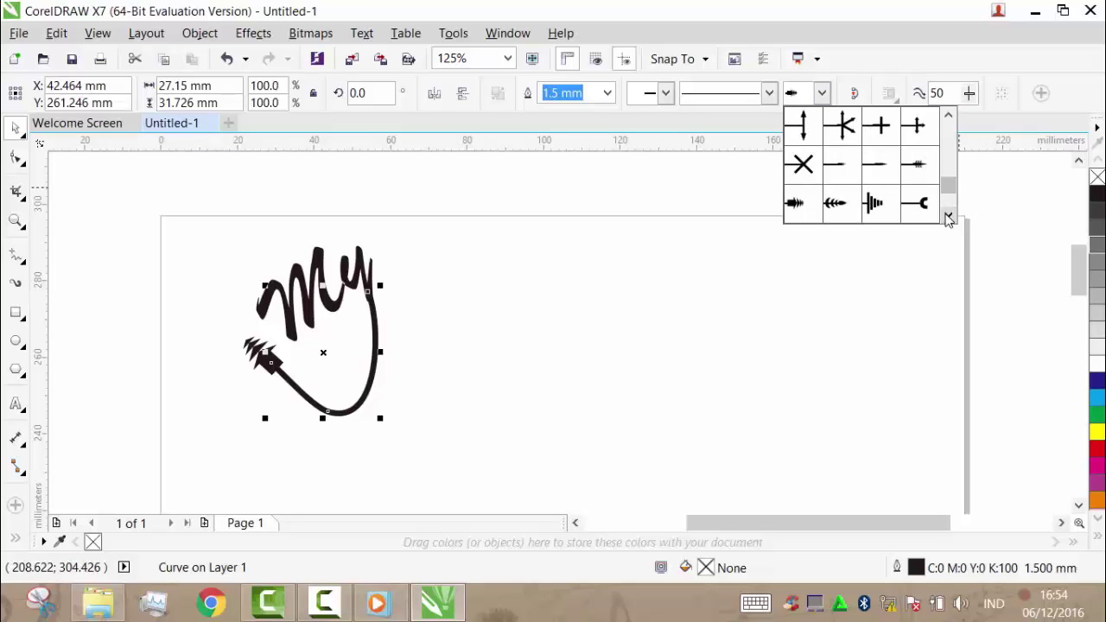
click(835, 204)
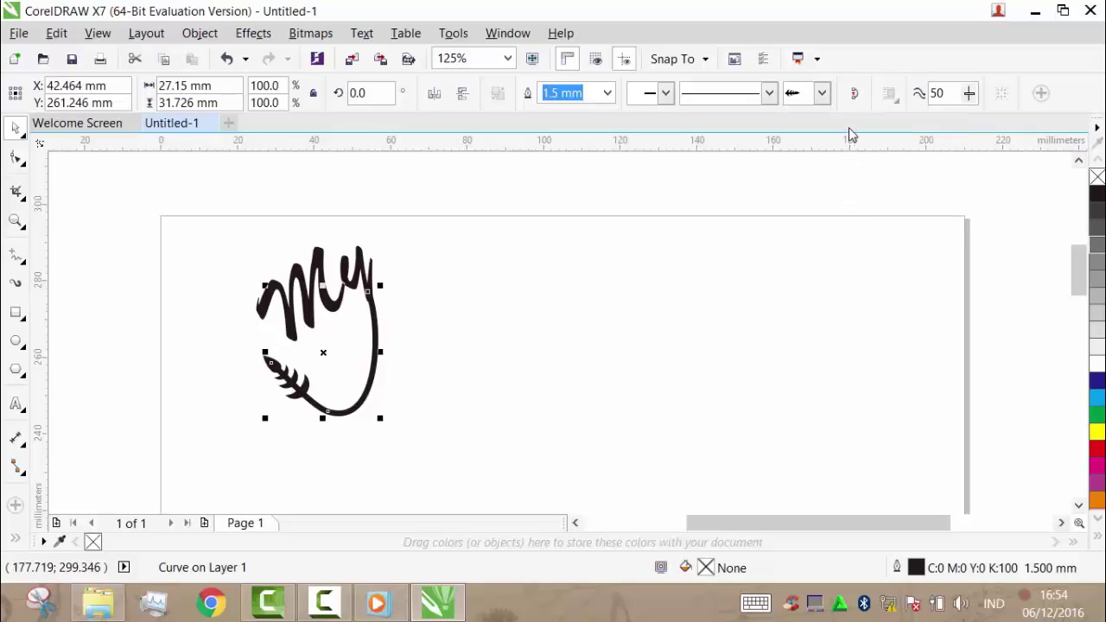
Replace the tail's end arrowhead with the one made of parallel bars of decreasing length, and deselect the curve.
click(820, 97)
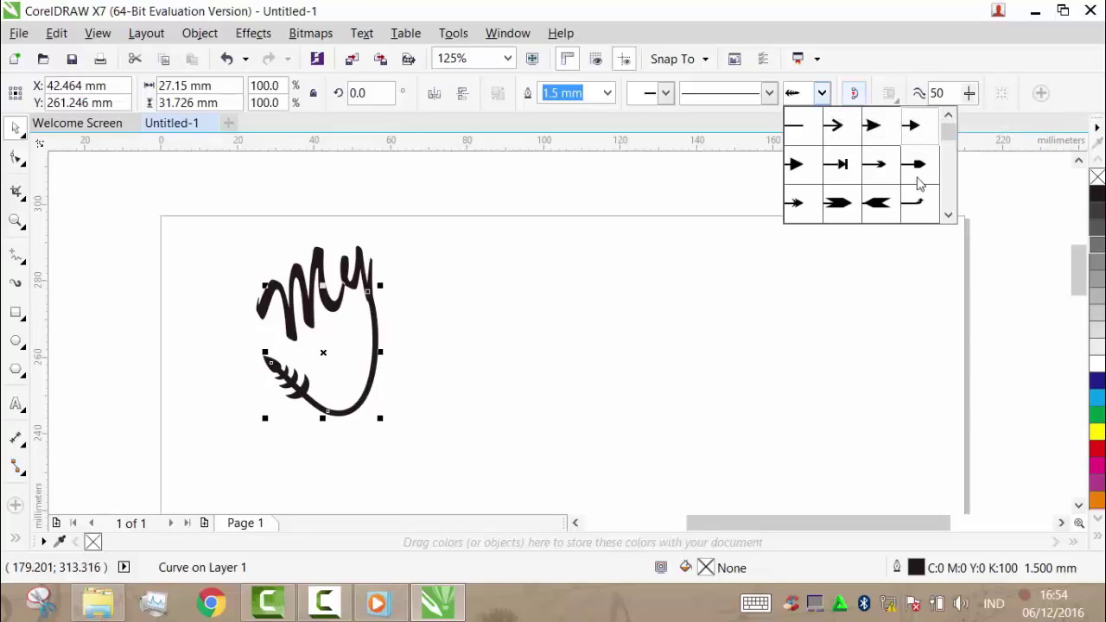
click(949, 217)
click(949, 217)
click(950, 215)
click(950, 215)
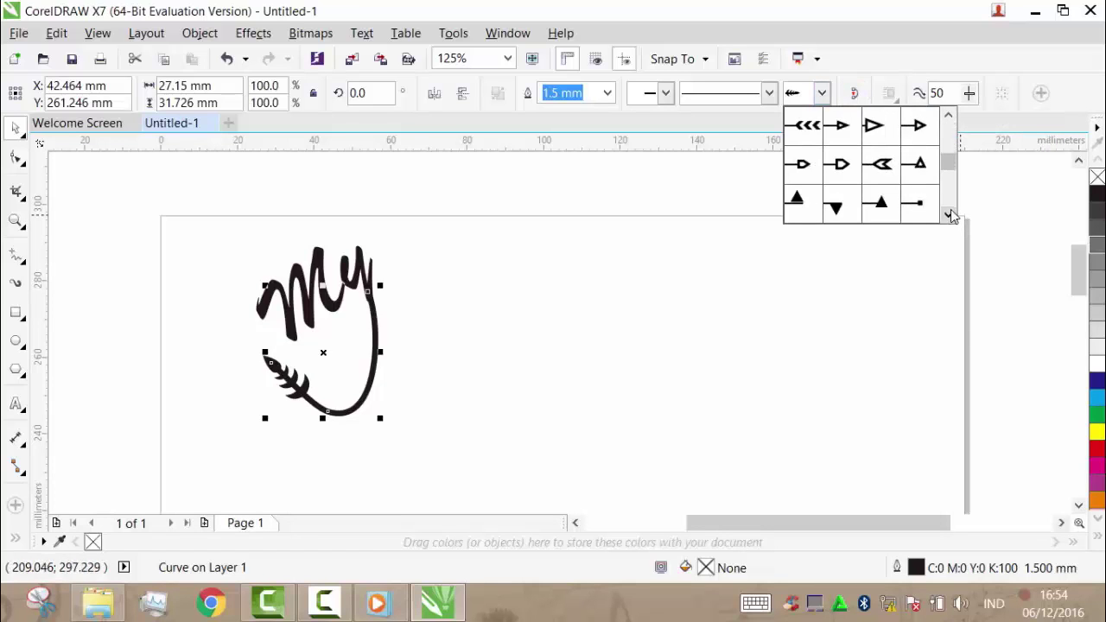
click(951, 215)
click(951, 215)
click(951, 215)
click(950, 216)
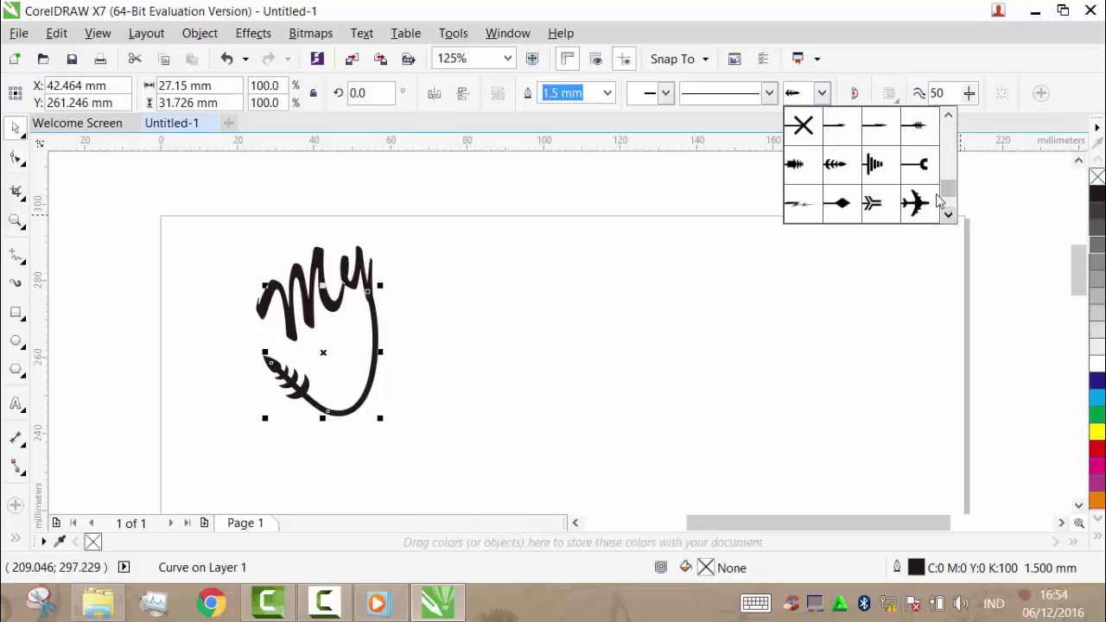
click(879, 165)
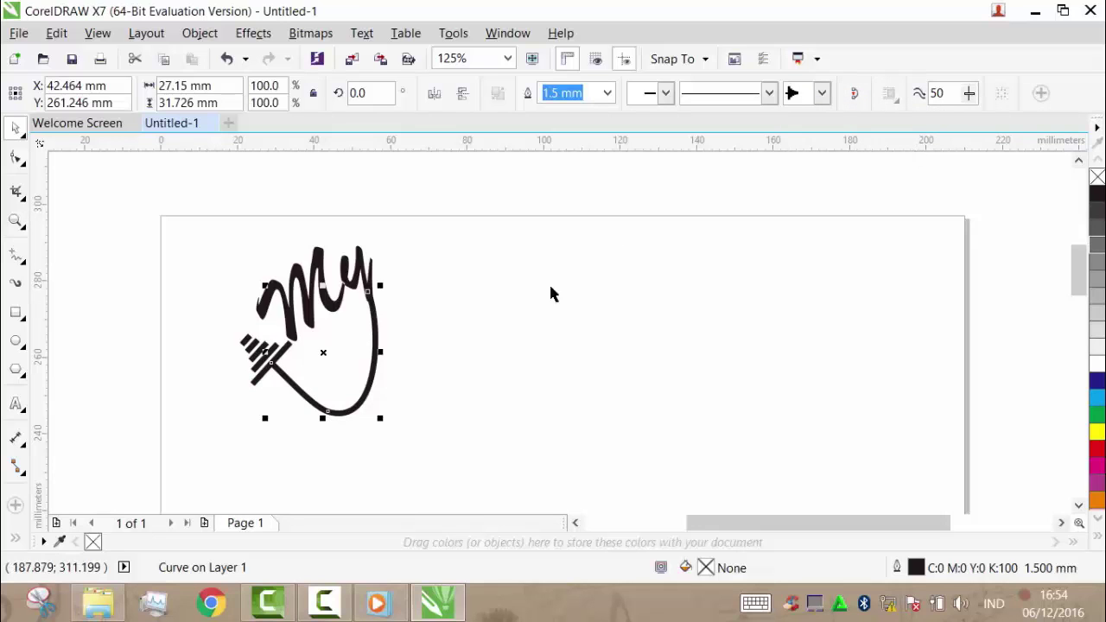
click(439, 295)
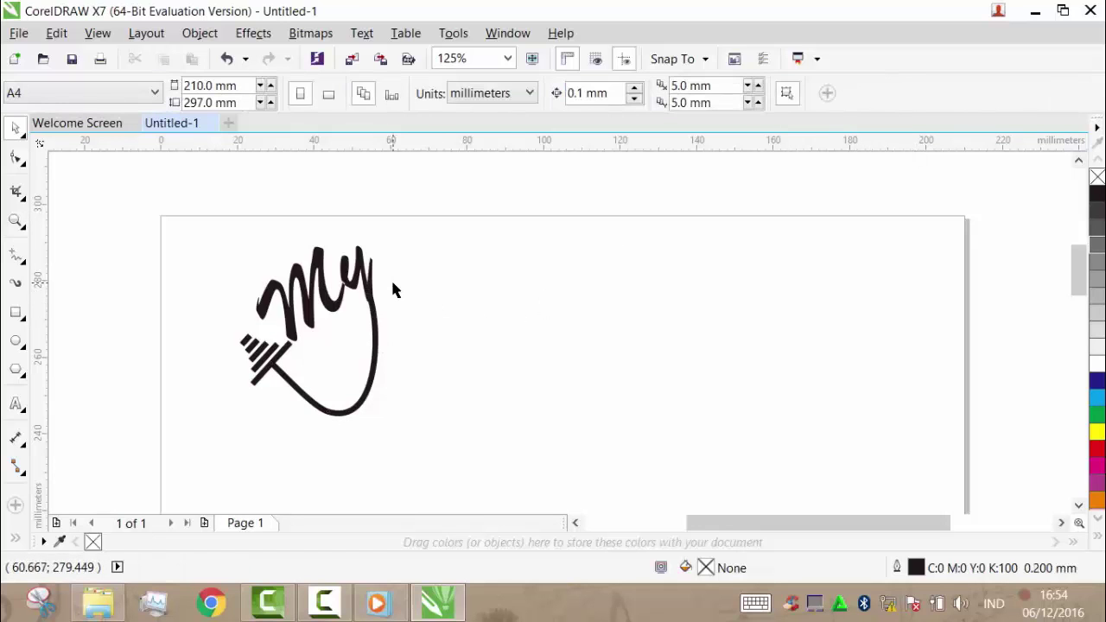
Add the digits 3, 4, 2, 1 and 0 as separate Brush Script MT 72 pt artistic texts, scattered right of the lettering.
click(16, 403)
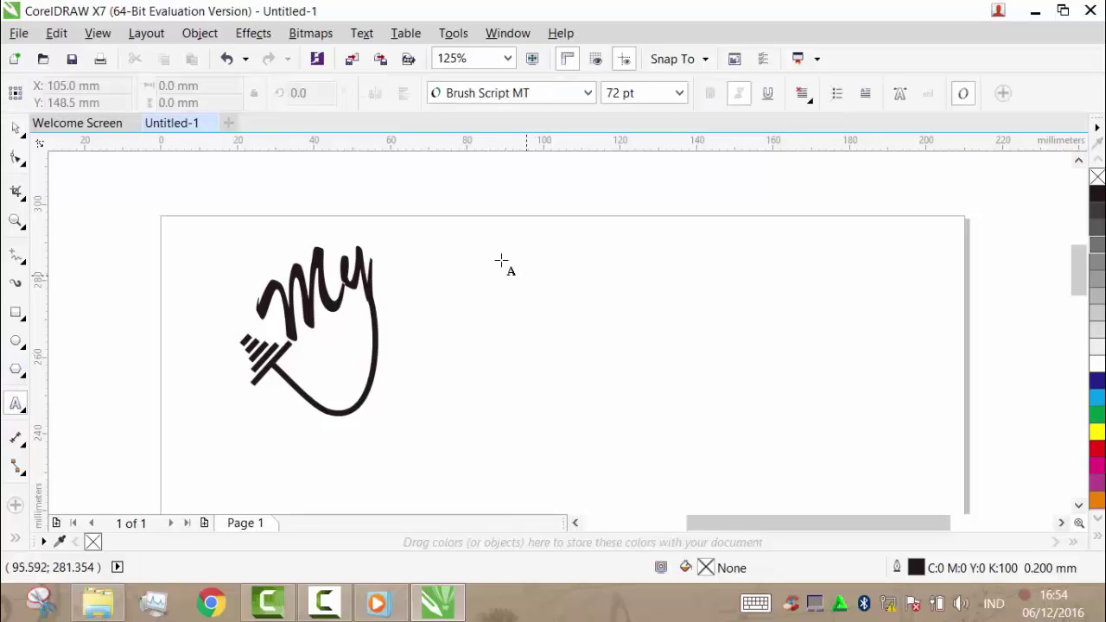
click(503, 256)
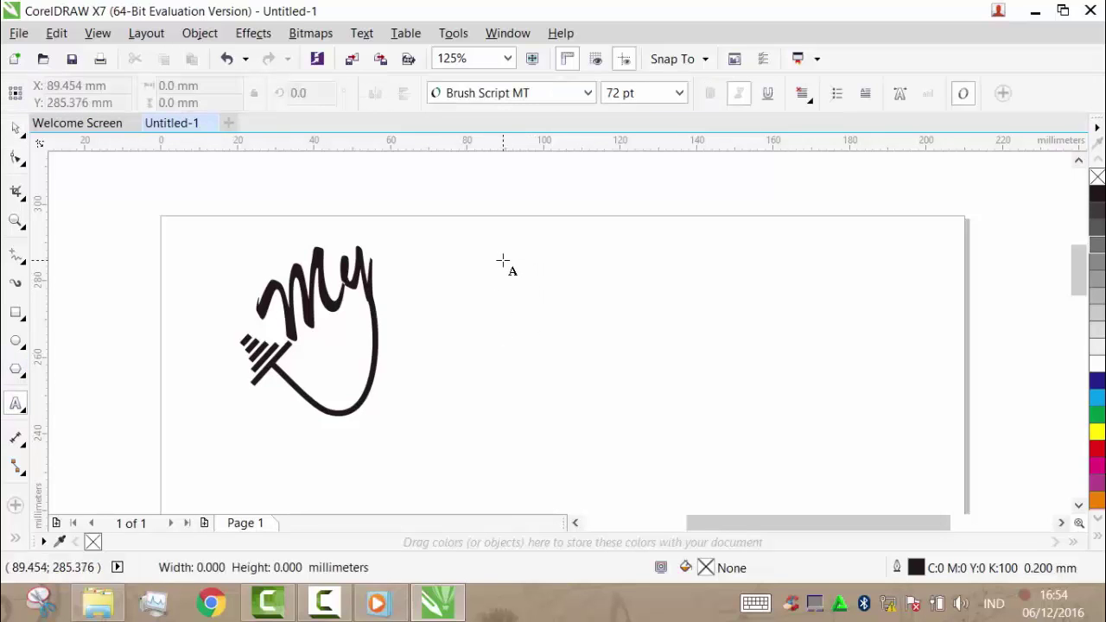
text(3)
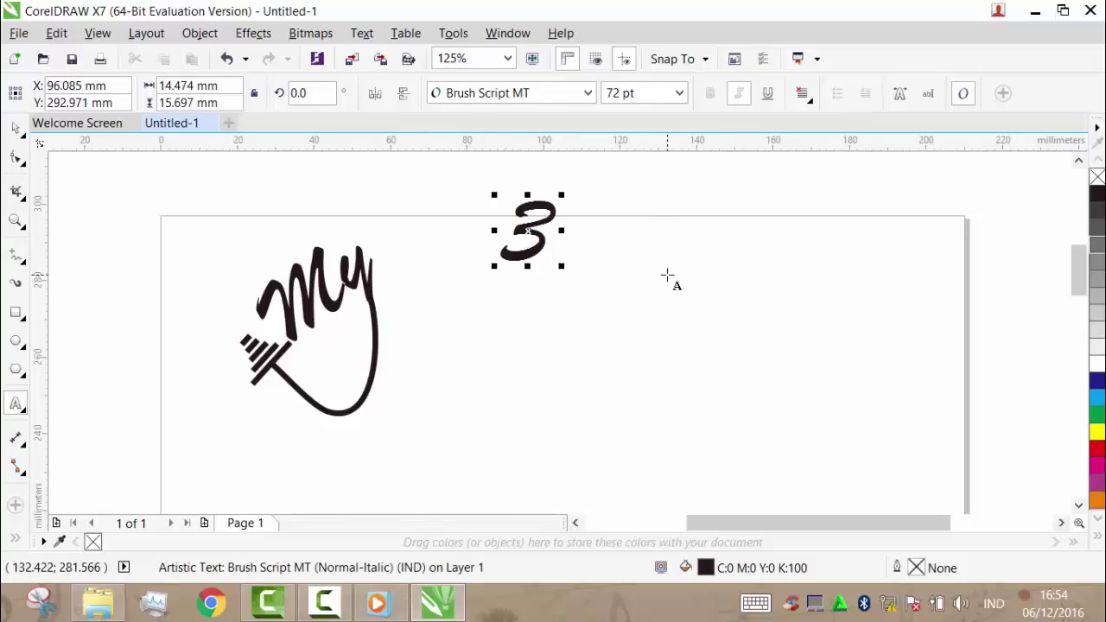
click(686, 303)
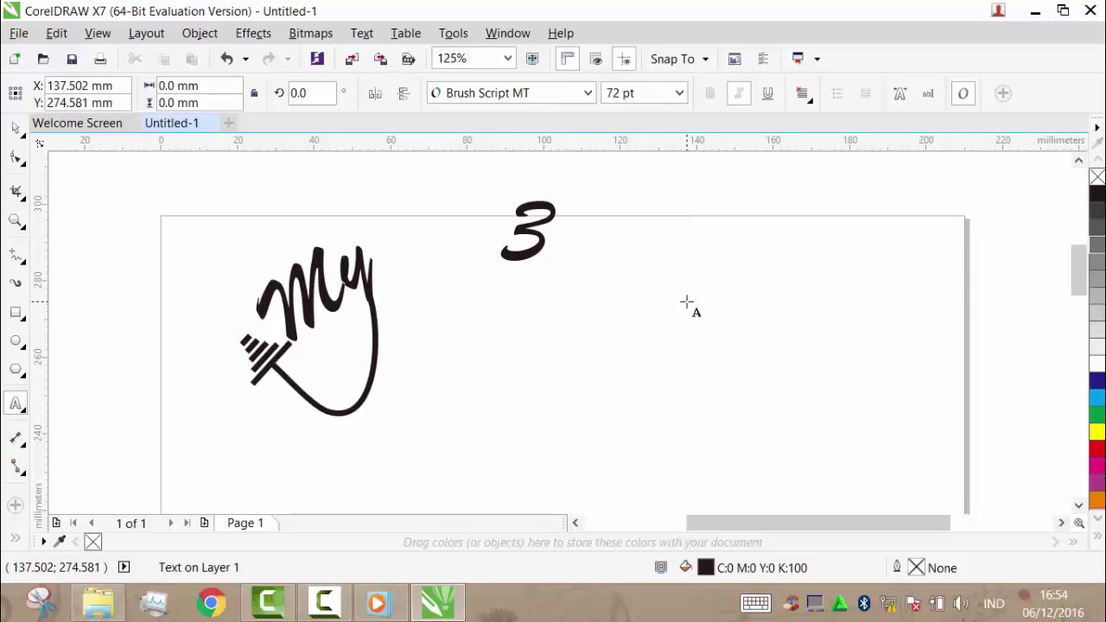
text(4)
click(577, 375)
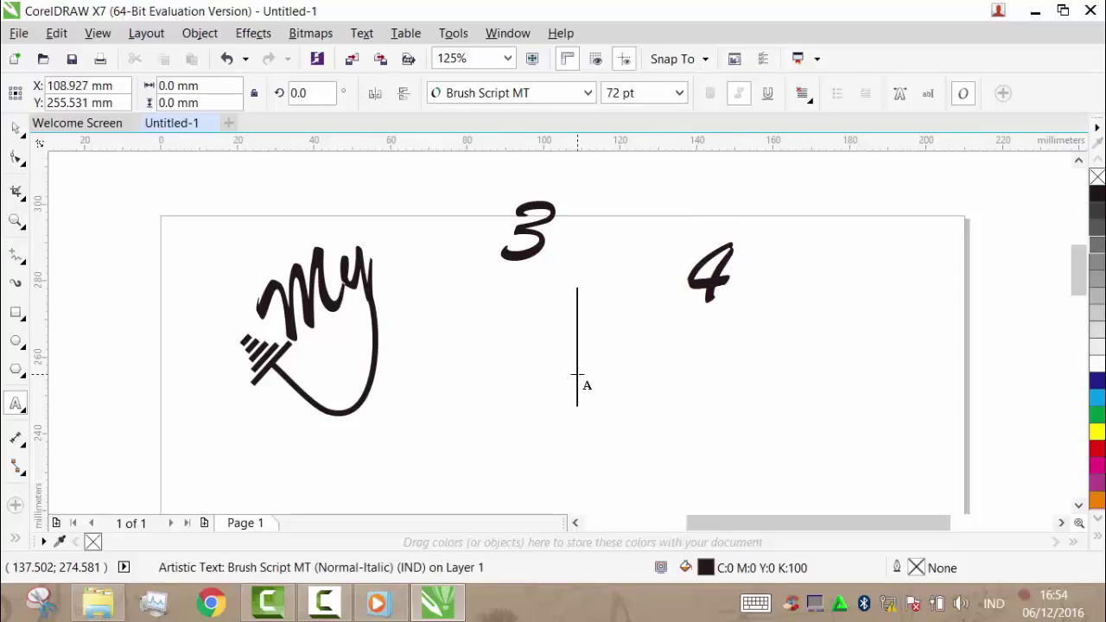
text(2)
click(776, 400)
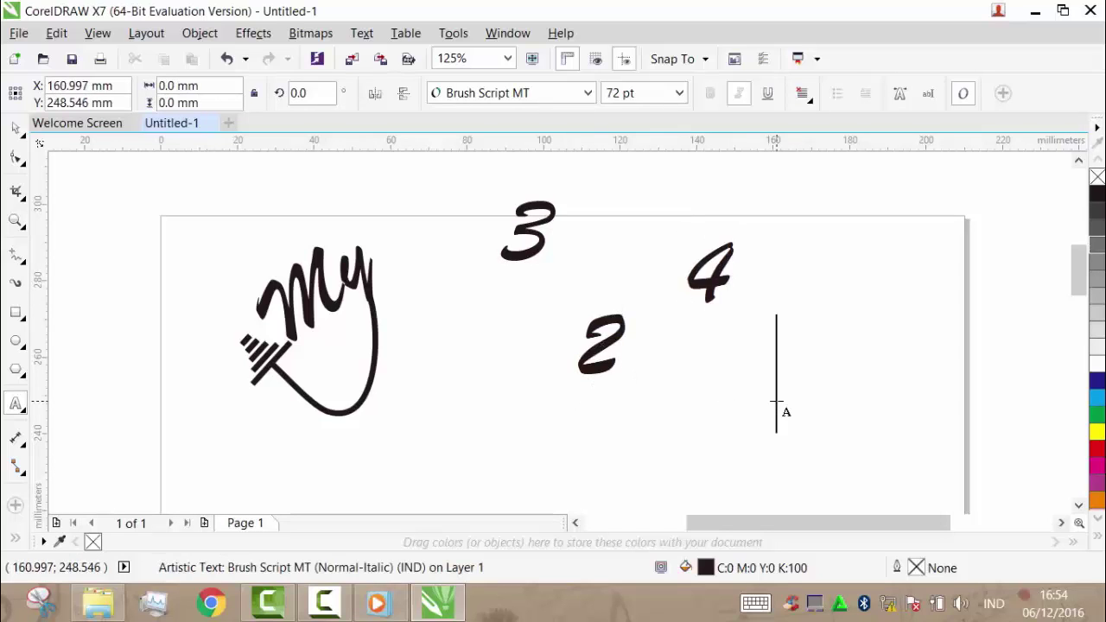
text(1)
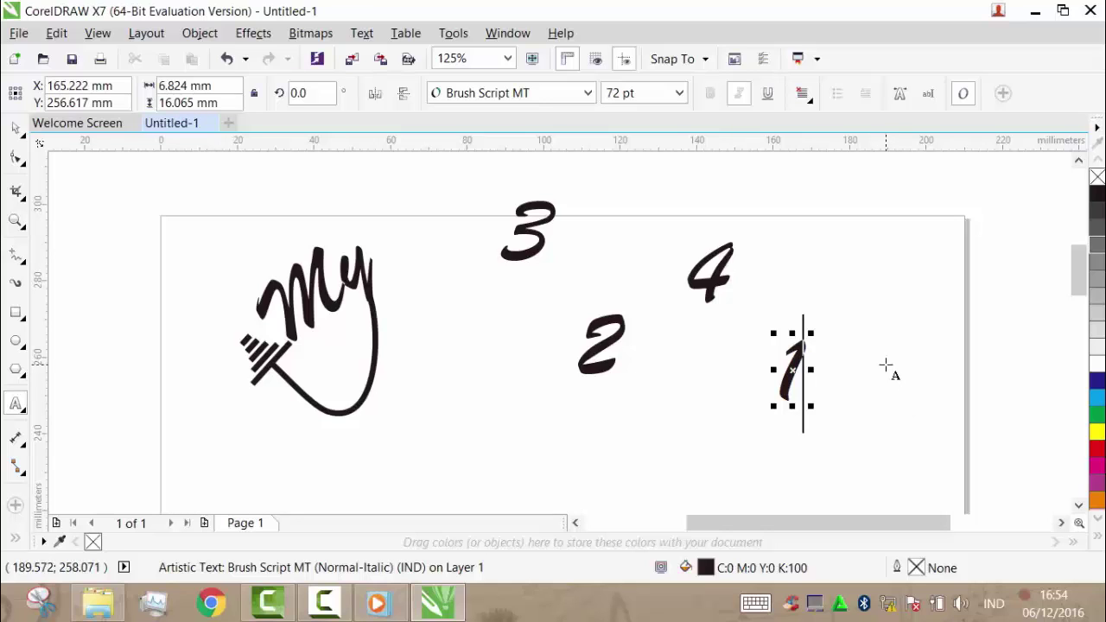
click(886, 368)
text(0)
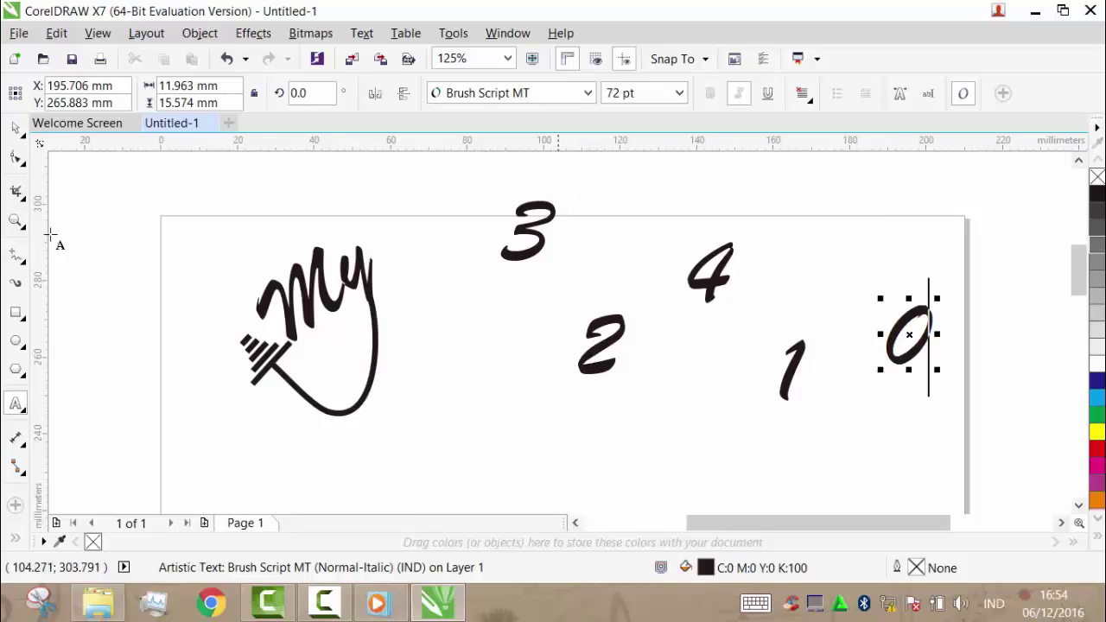
Move the digit 3 fully onto the page beside the "My" lettering, centred at about X 90.5 mm, Y 276.9 mm.
click(15, 128)
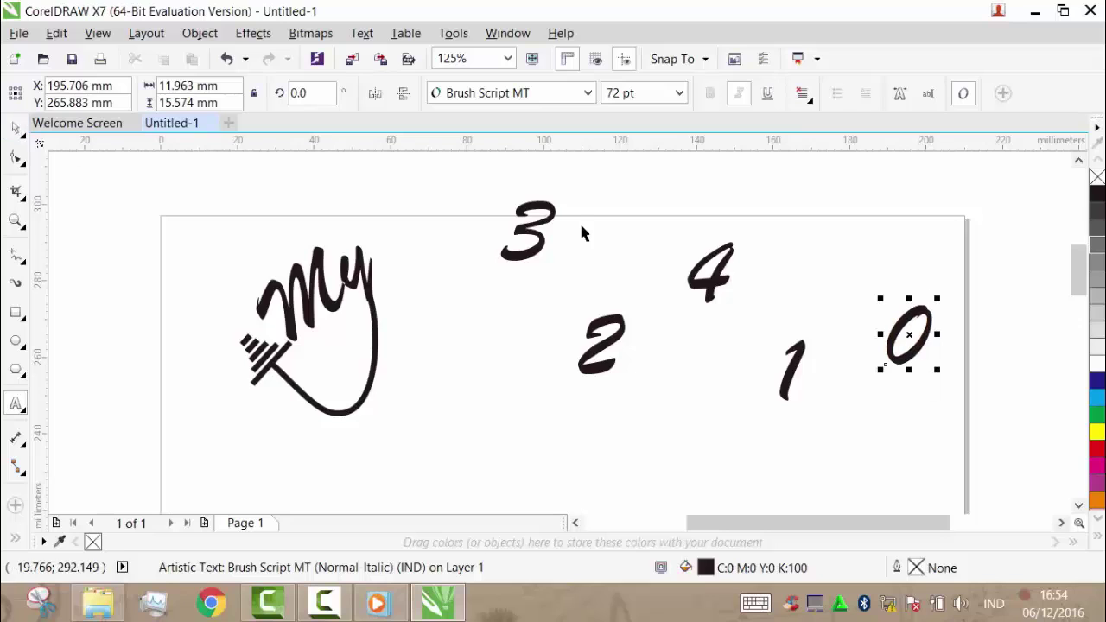
click(528, 229)
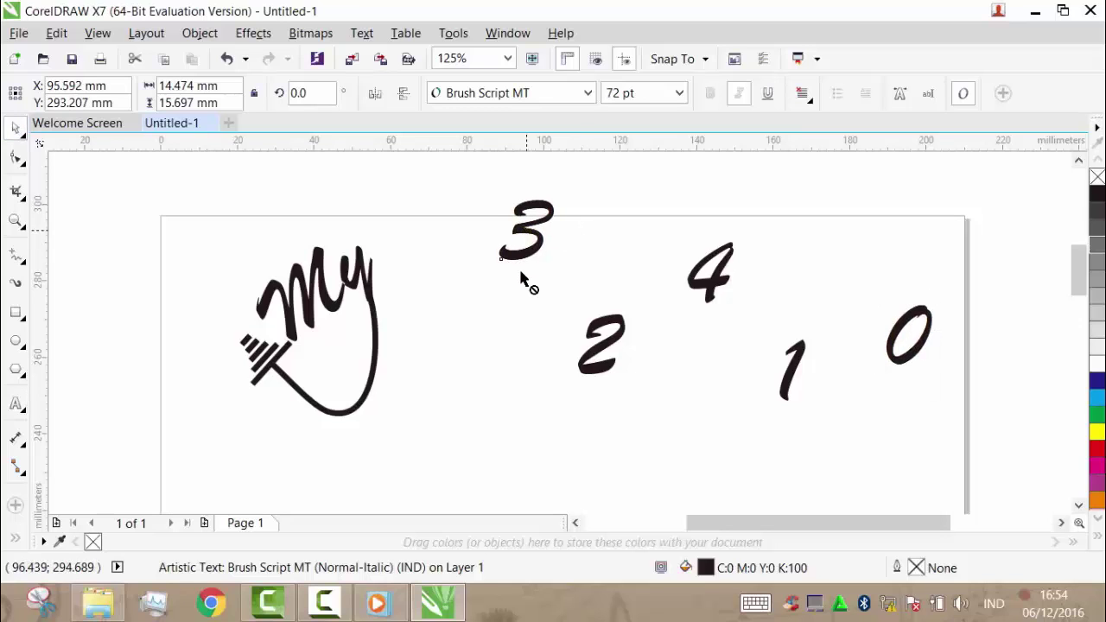
drag(522, 278, 507, 292)
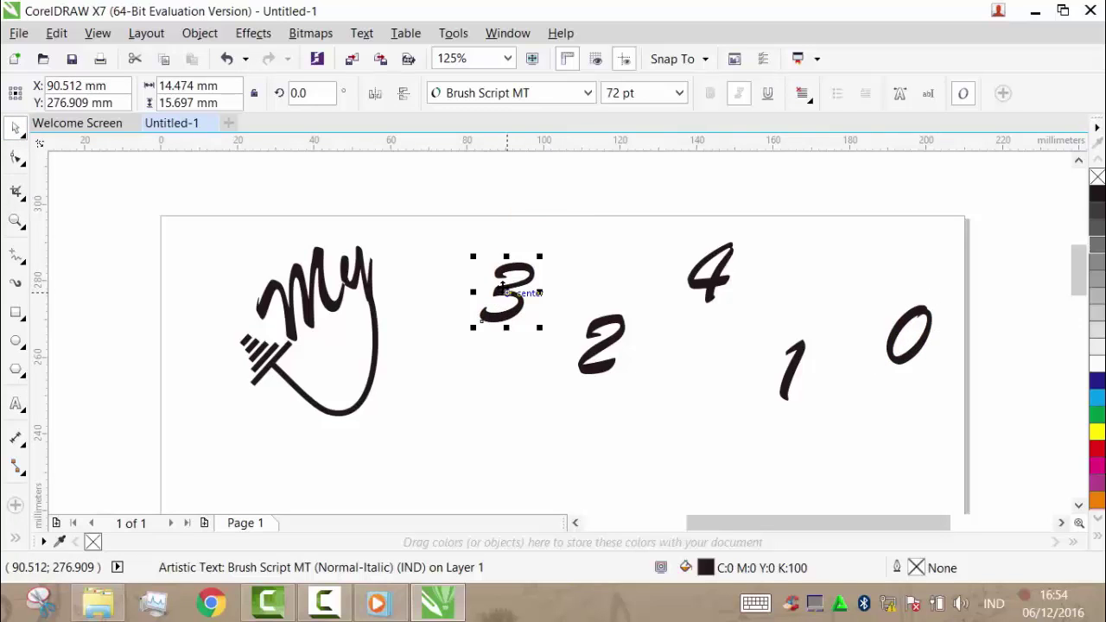
Set the digit 3's font size to 100 pt.
click(499, 281)
double_click(507, 287)
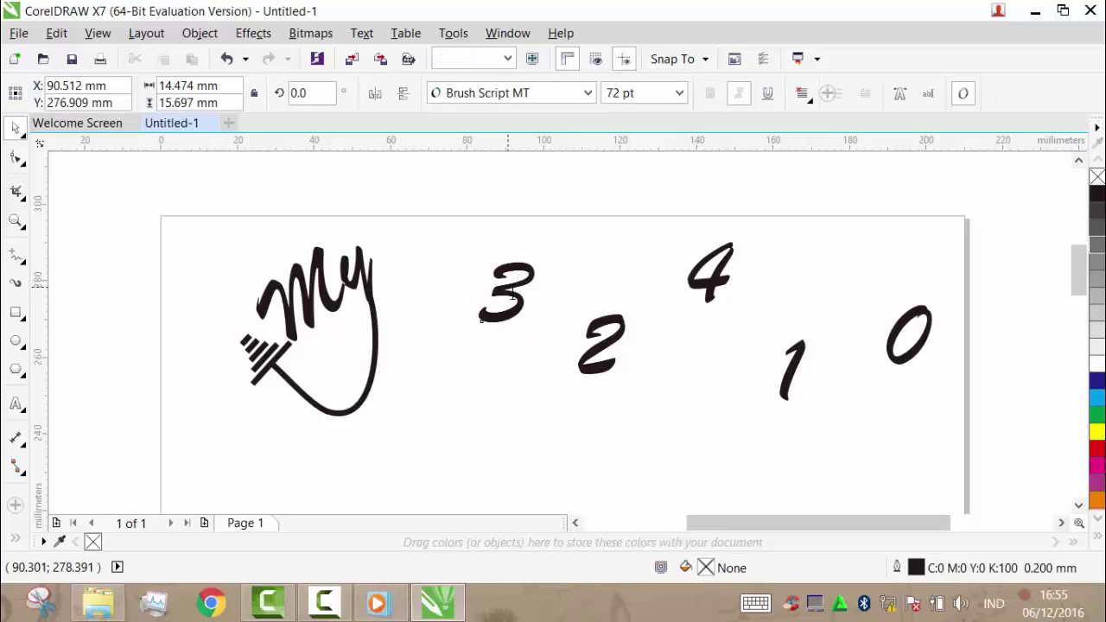
drag(490, 292, 535, 276)
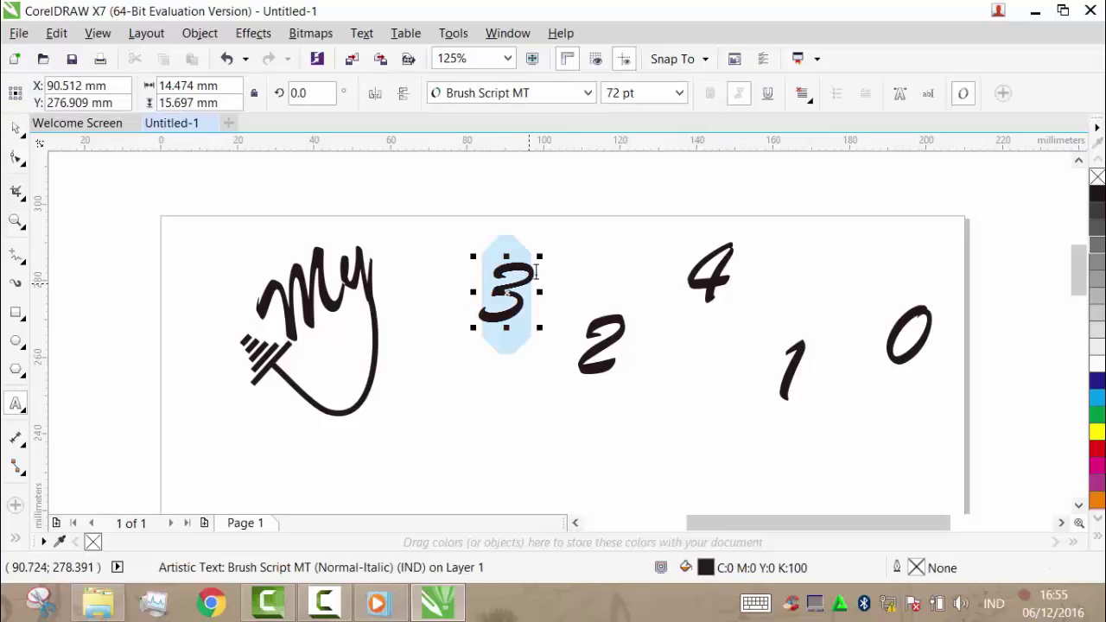
click(679, 92)
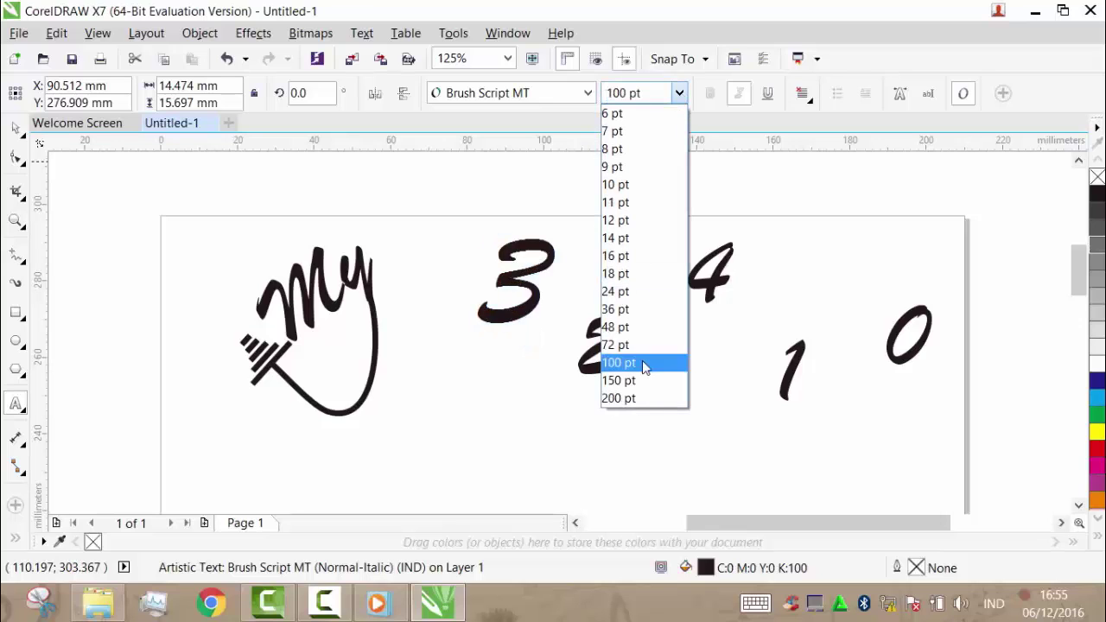
click(644, 364)
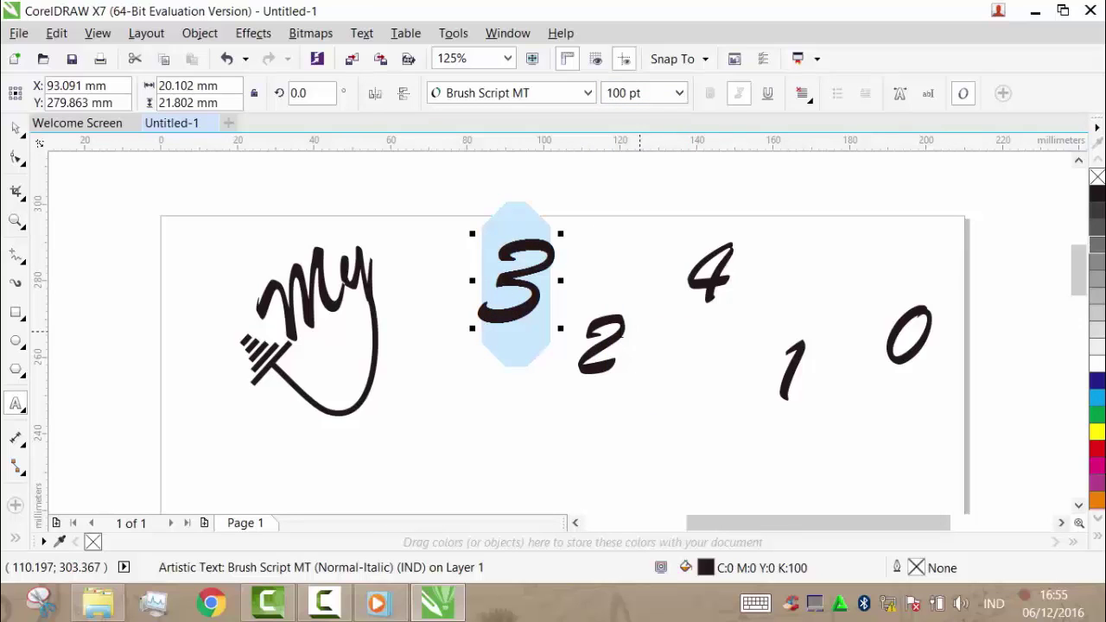
Move the digits 2, 1 and 4 away from the 3, towards the page's right side near the 0.
click(16, 129)
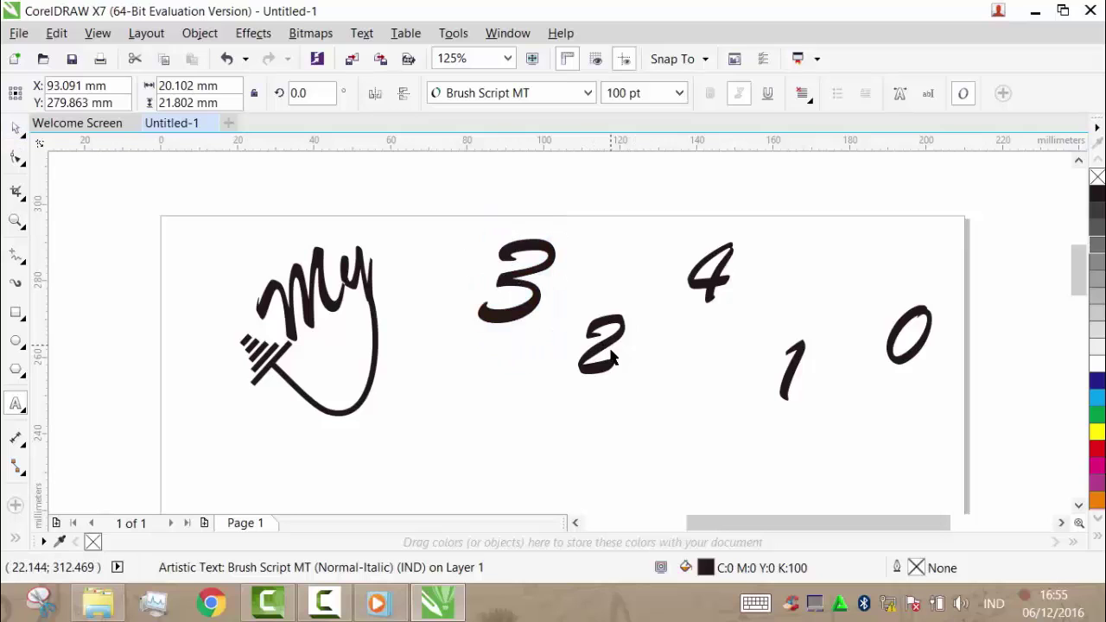
click(605, 353)
click(605, 353)
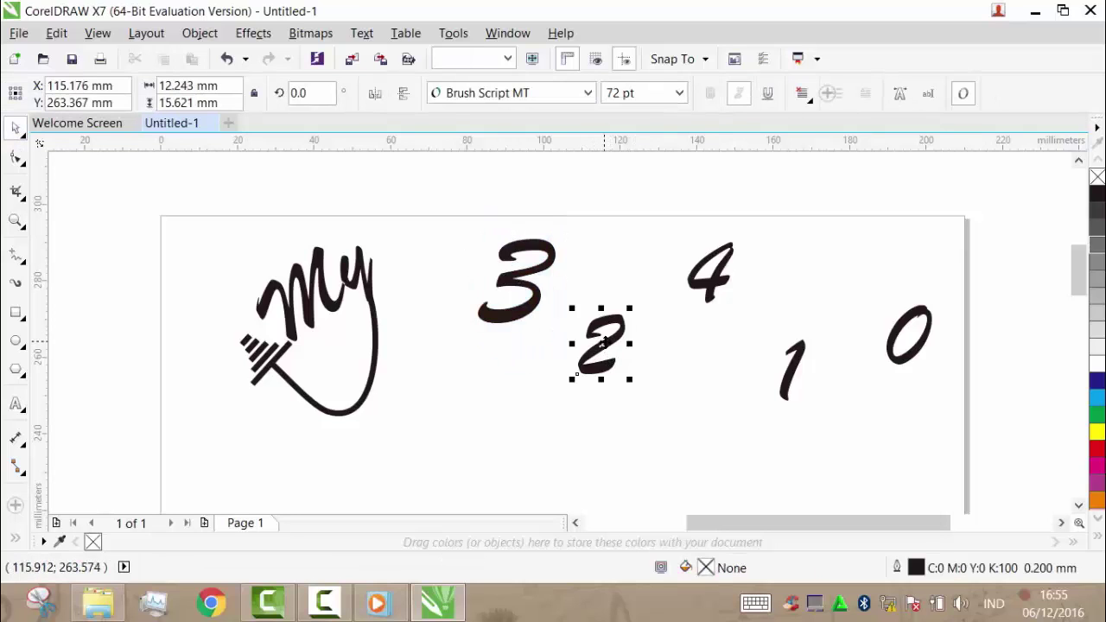
drag(605, 353, 787, 379)
drag(846, 451, 844, 448)
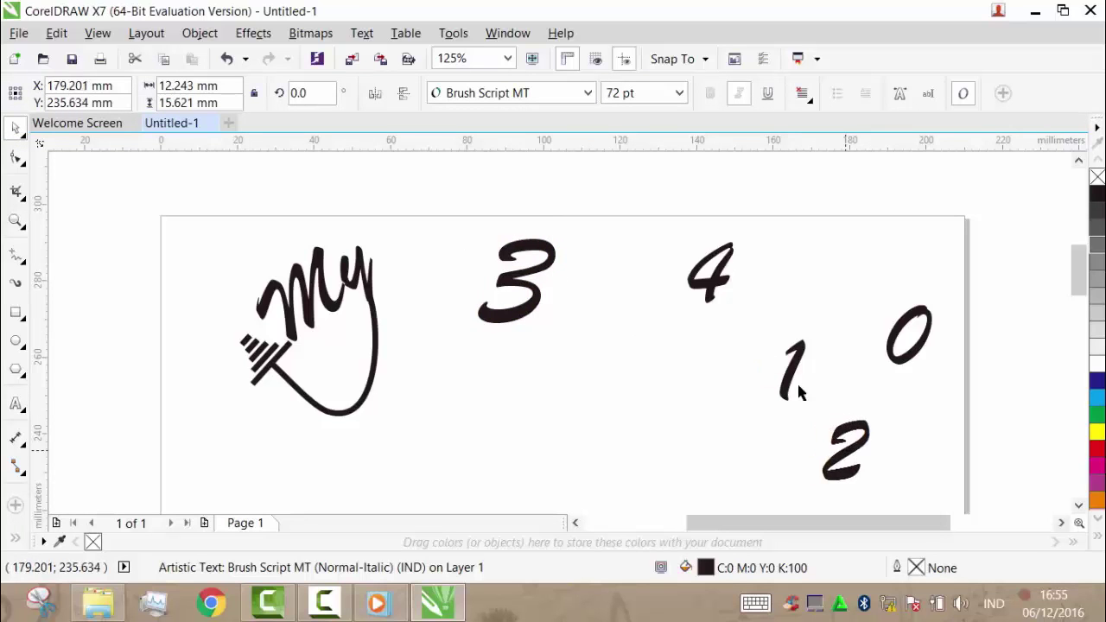
click(795, 377)
drag(817, 286, 818, 285)
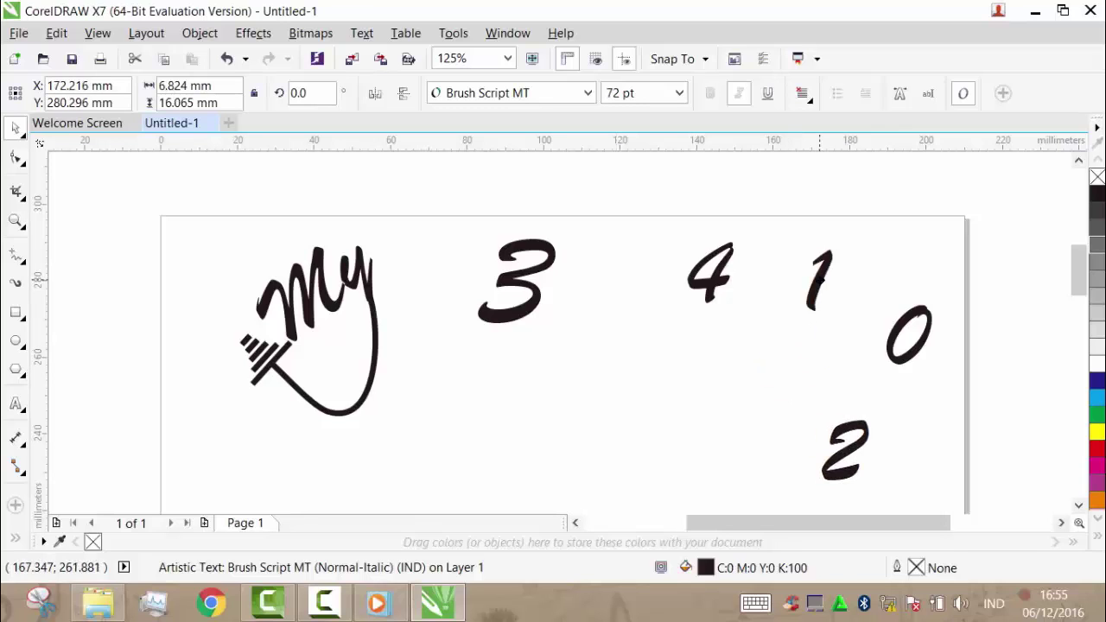
click(711, 273)
drag(710, 273, 775, 367)
Convert the digit 3 to curves.
click(516, 281)
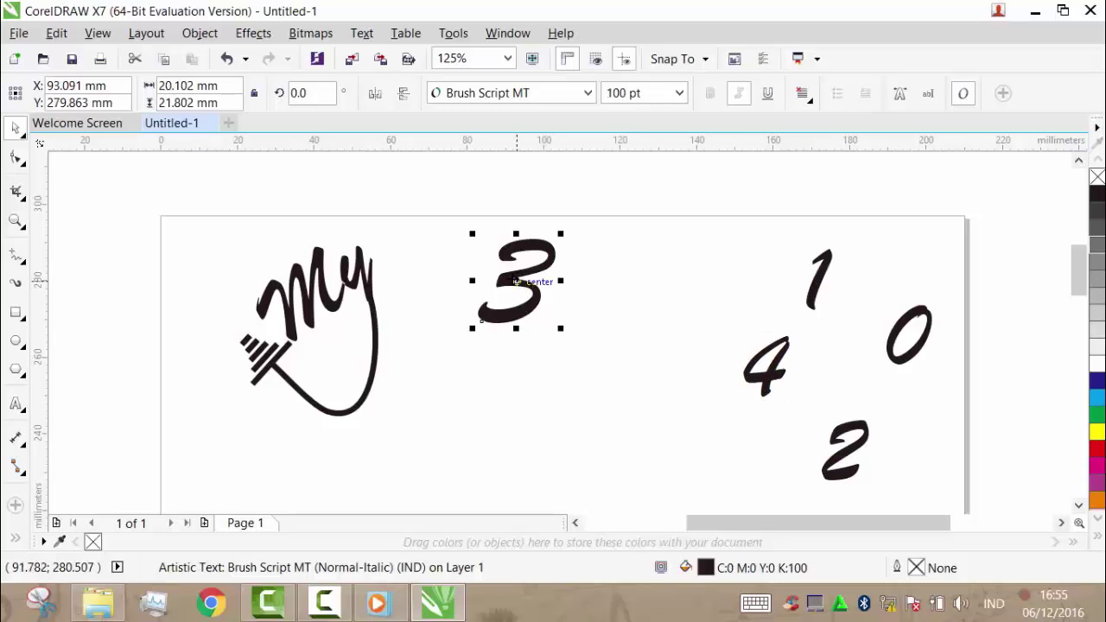
right_click(517, 282)
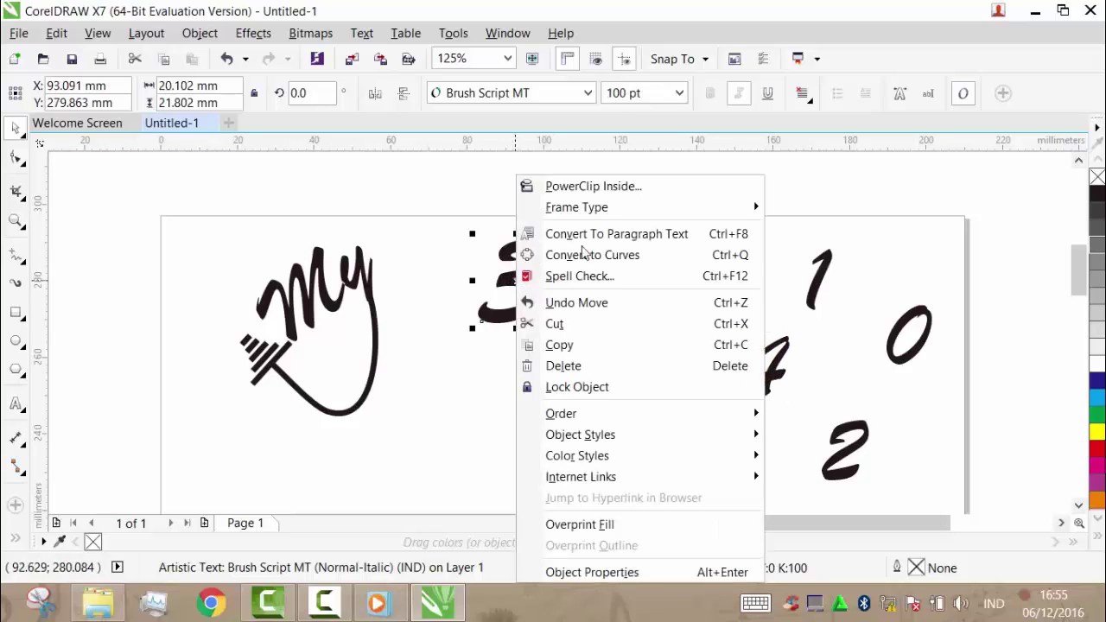
click(588, 258)
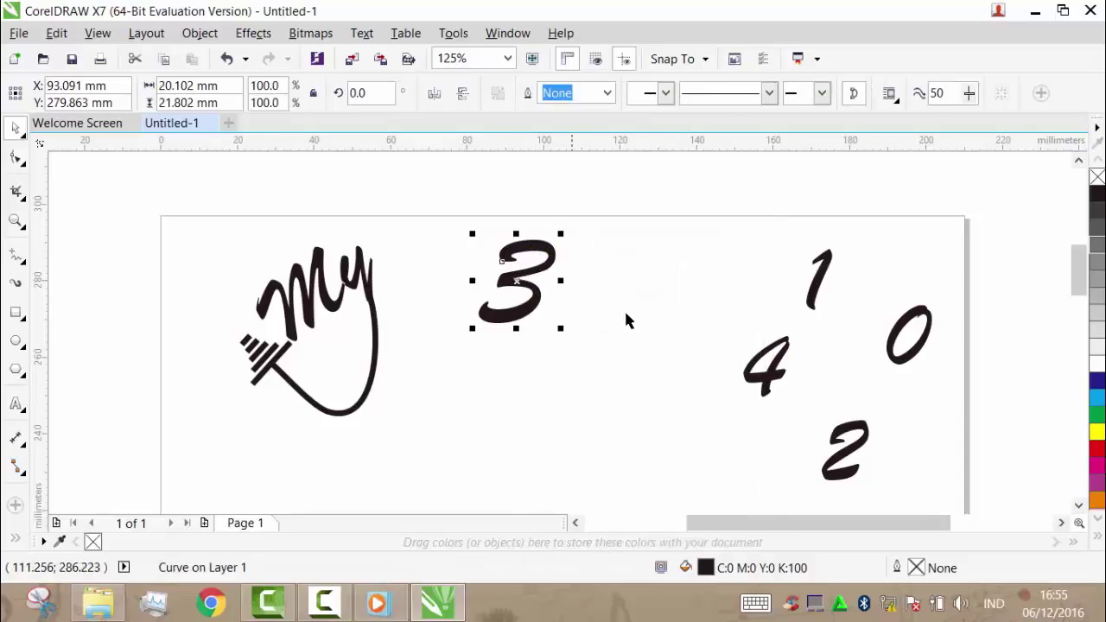
Rotate the 3 to about 112° so it resembles an "m", and place it against the right side of the "y" tail.
click(516, 282)
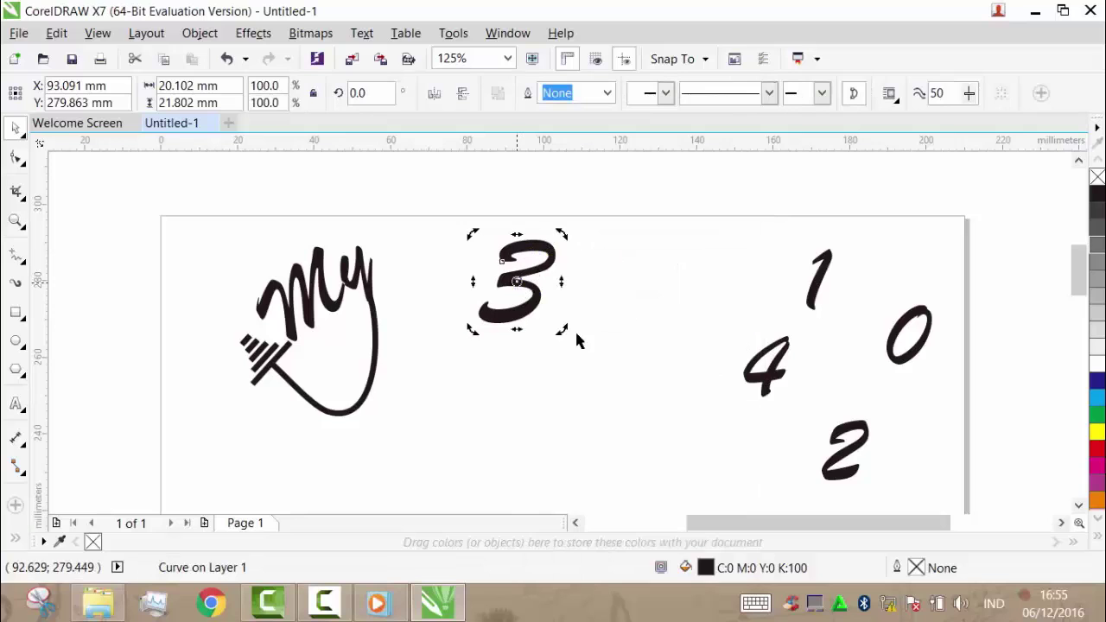
mouse_move(560, 331)
mouse_down()
mouse_move(576, 321)
mouse_move(595, 264)
mouse_move(546, 187)
mouse_move(562, 210)
mouse_move(553, 204)
mouse_up()
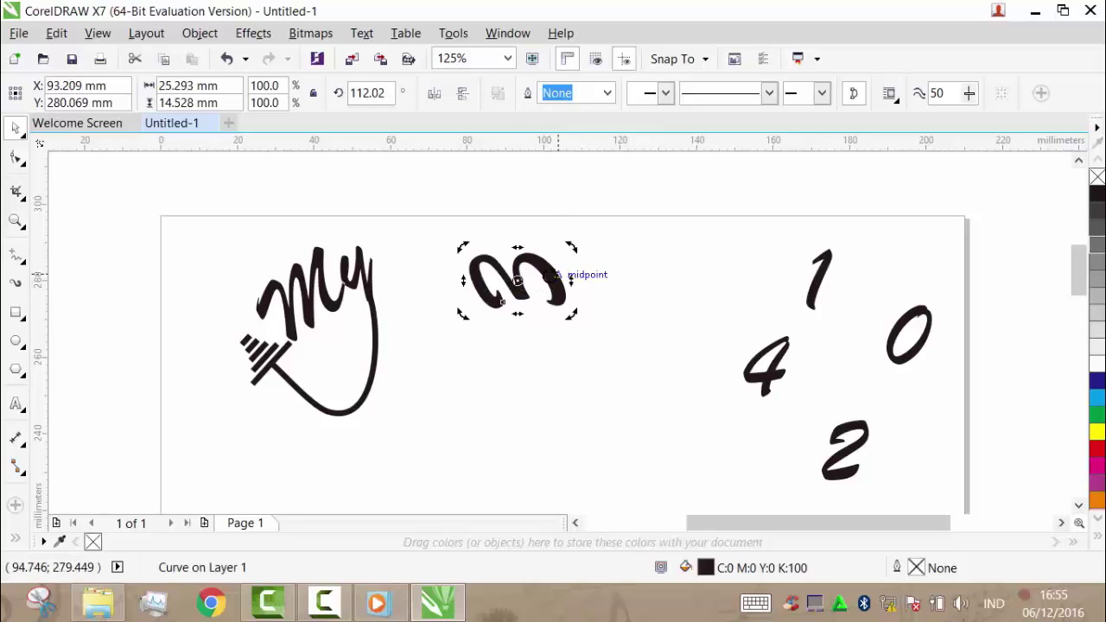
drag(517, 275, 425, 362)
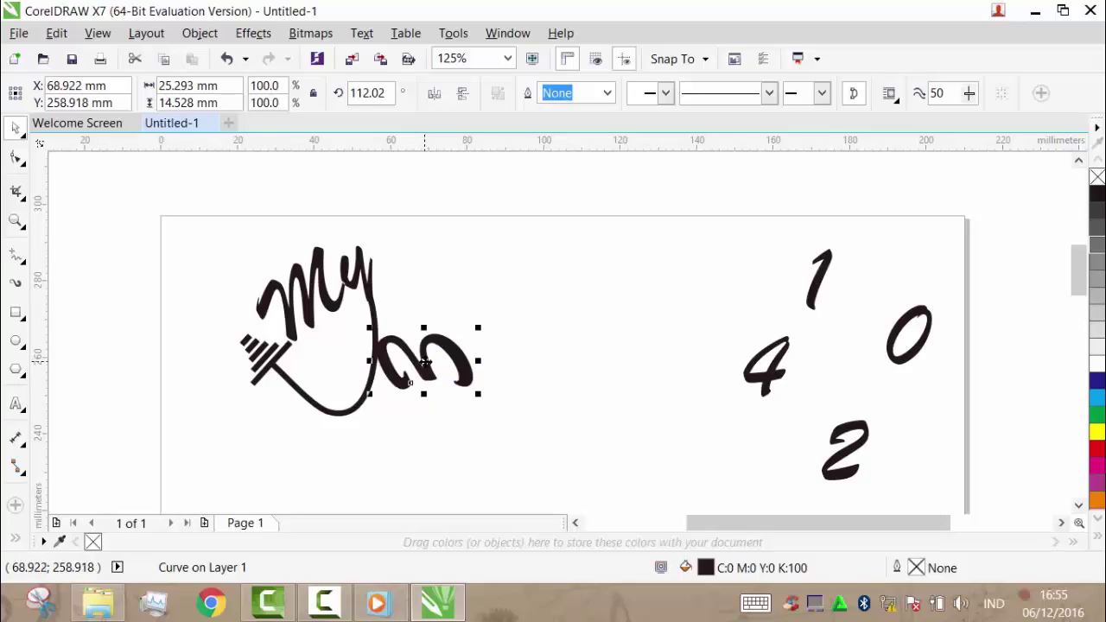
Move the digit 4 closer to the lettering, to about X 121 mm, Y 276 mm, and set its font size to 100 pt.
click(780, 379)
drag(769, 367, 605, 290)
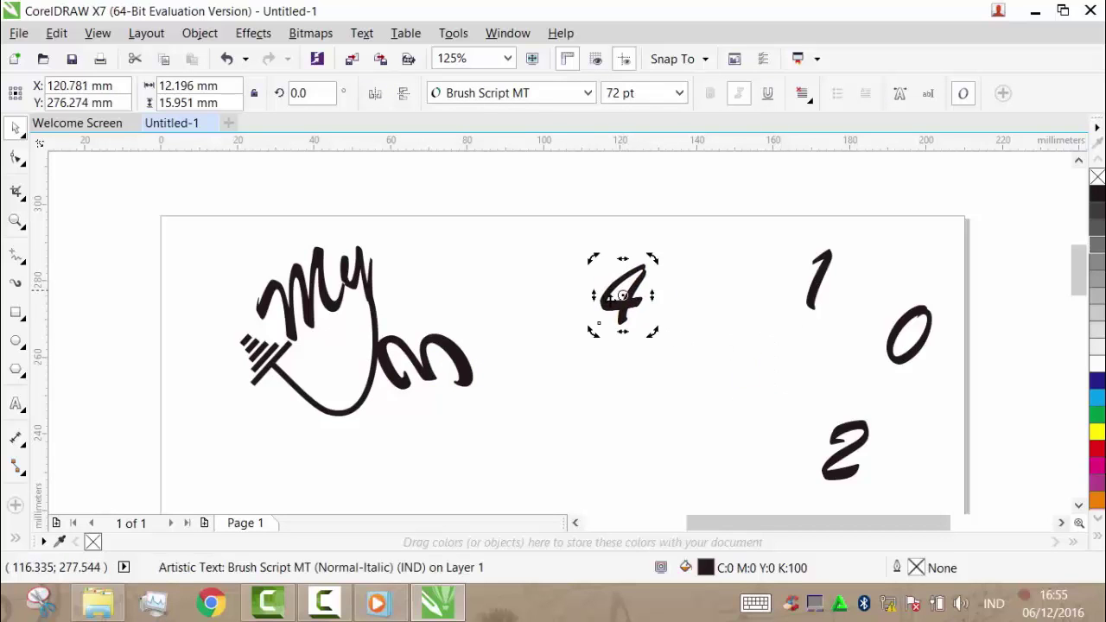
click(622, 319)
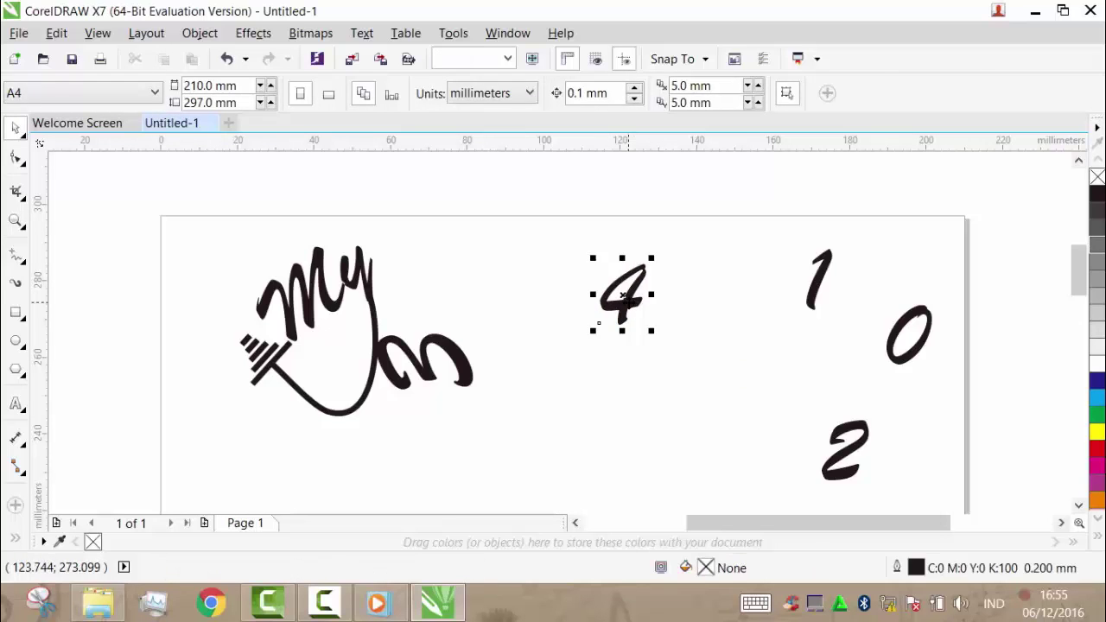
double_click(631, 313)
drag(608, 290, 687, 135)
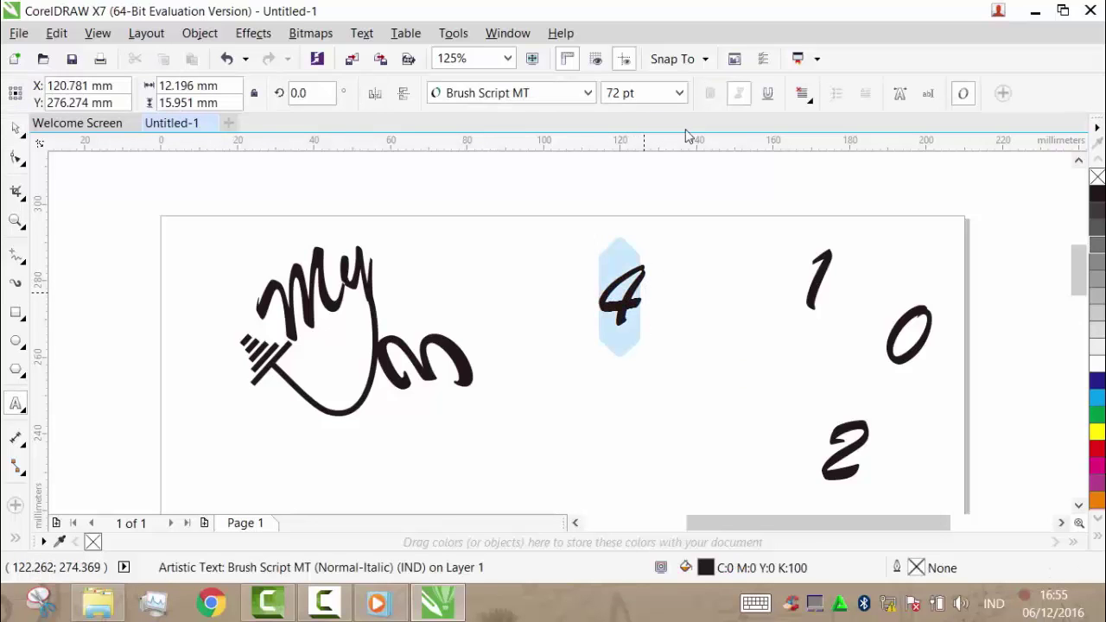
drag(675, 92, 682, 94)
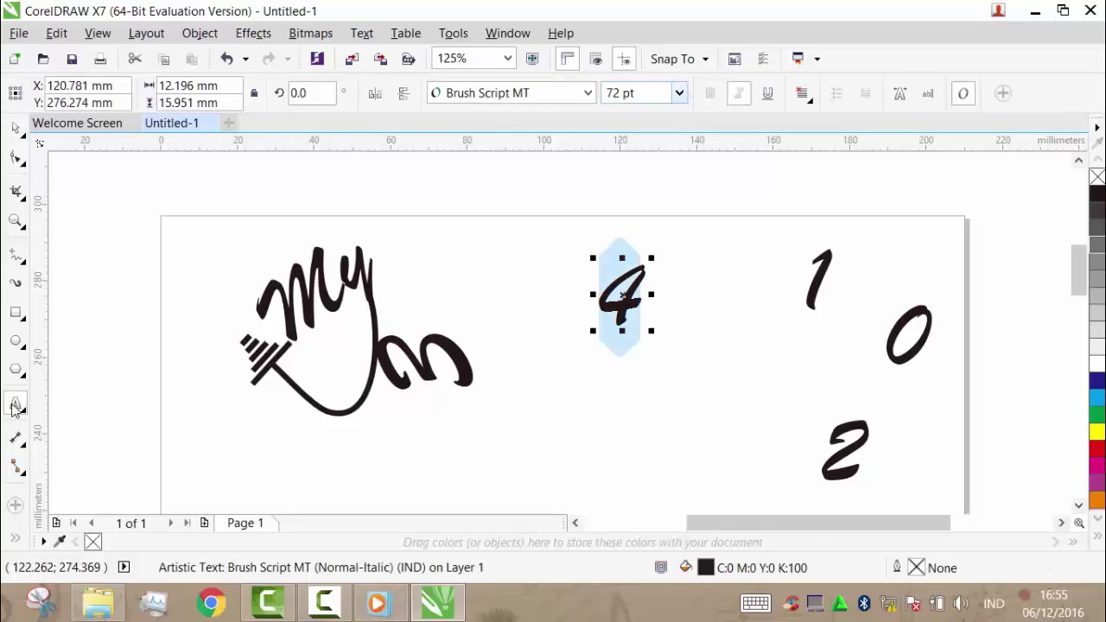
click(680, 94)
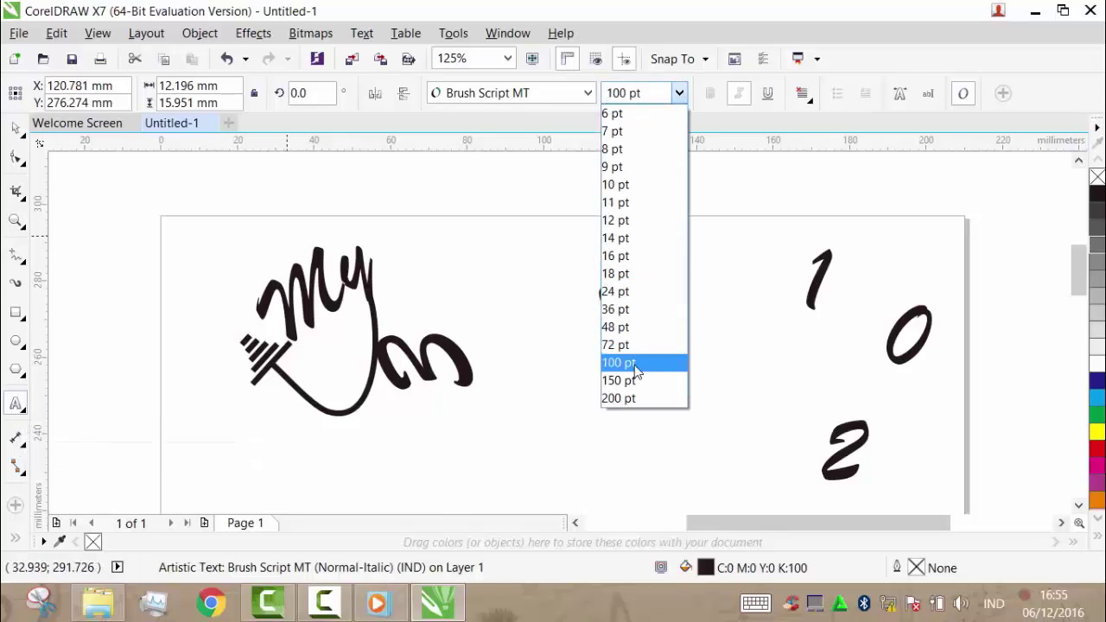
click(637, 364)
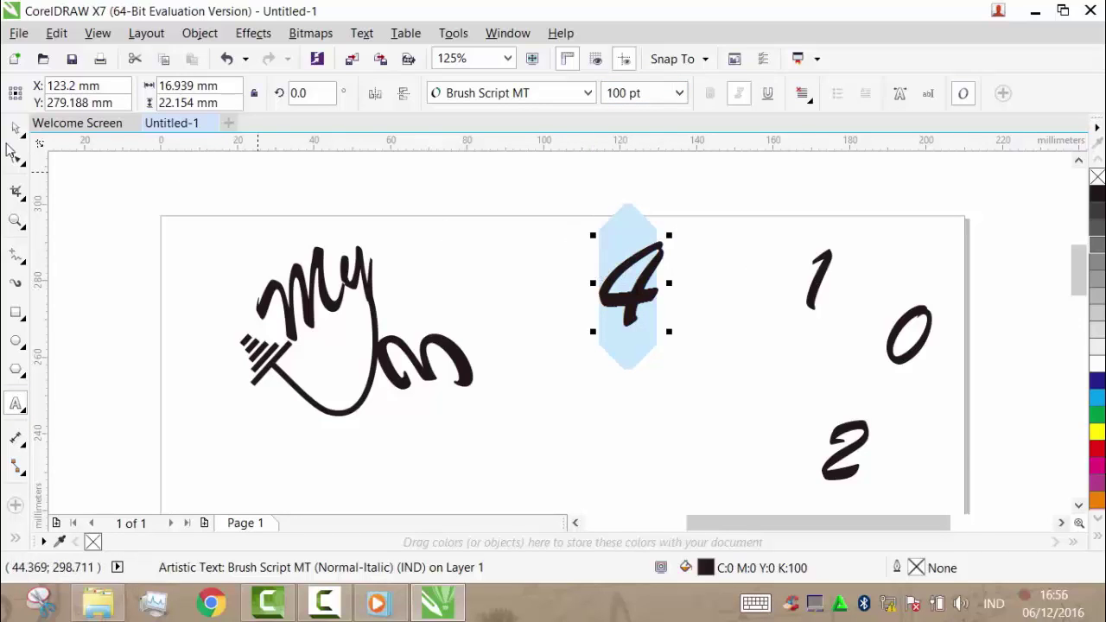
Convert the digit 4 to curves and move it against the right end of the rotated 3.
click(16, 129)
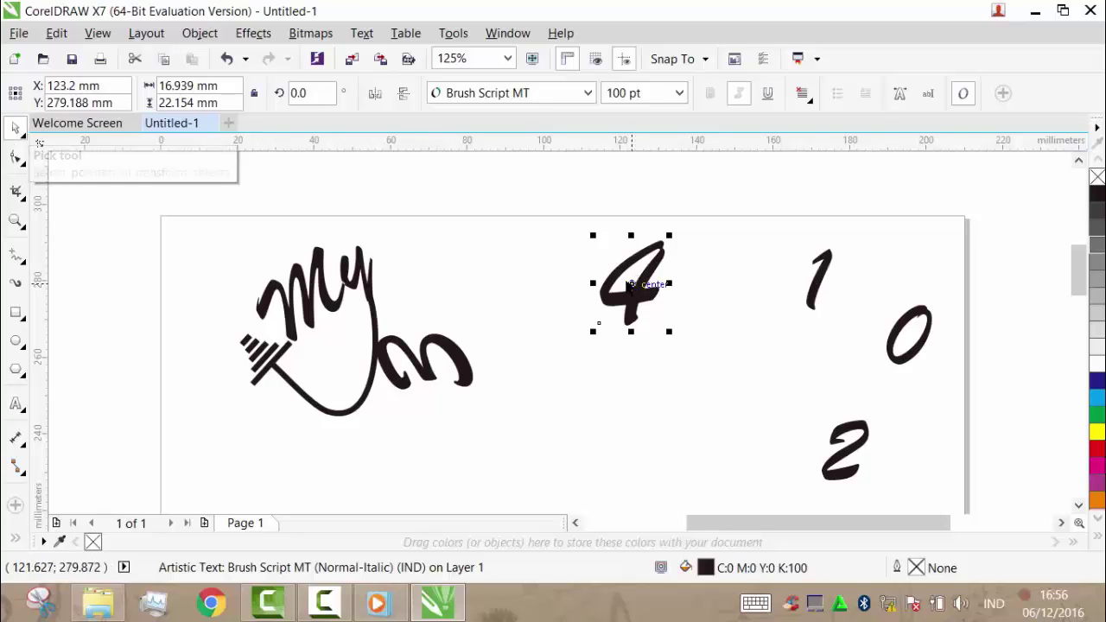
right_click(631, 286)
click(575, 249)
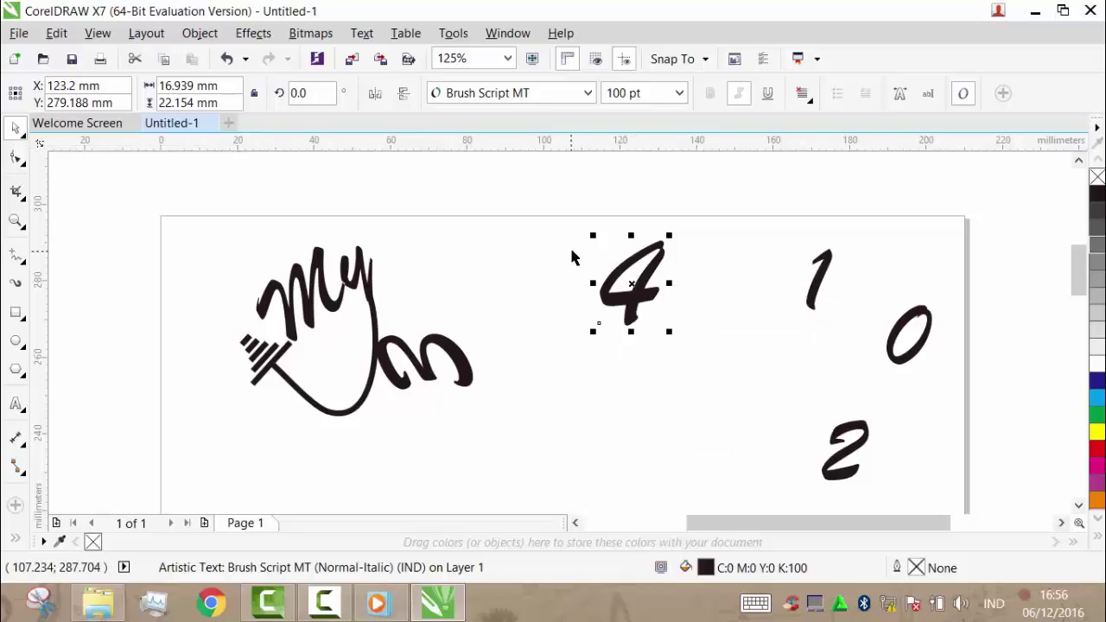
right_click(641, 276)
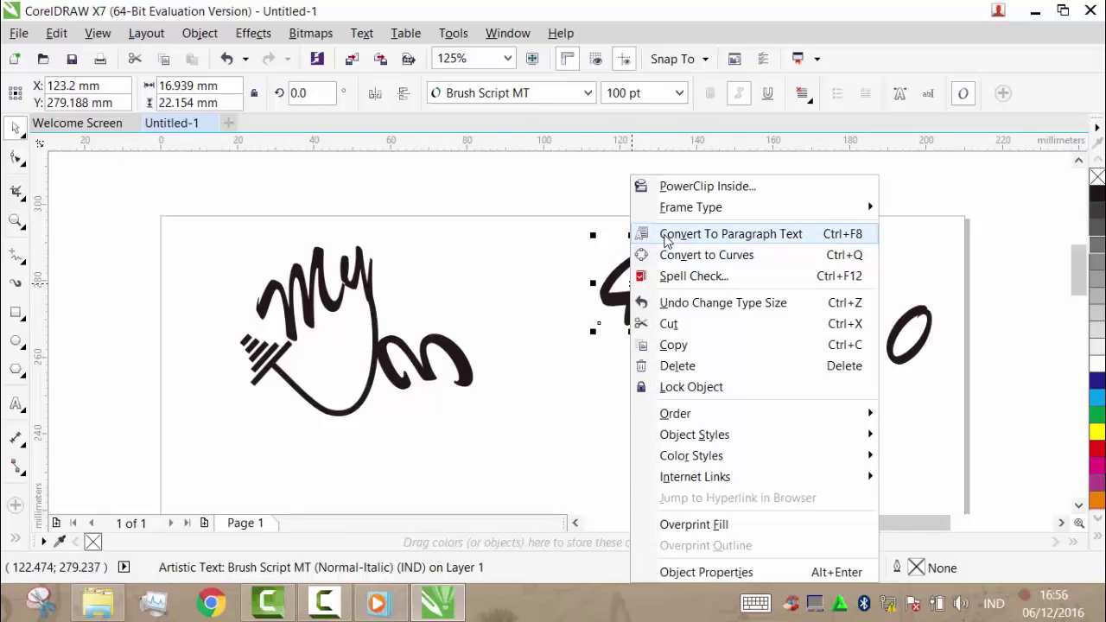
click(664, 255)
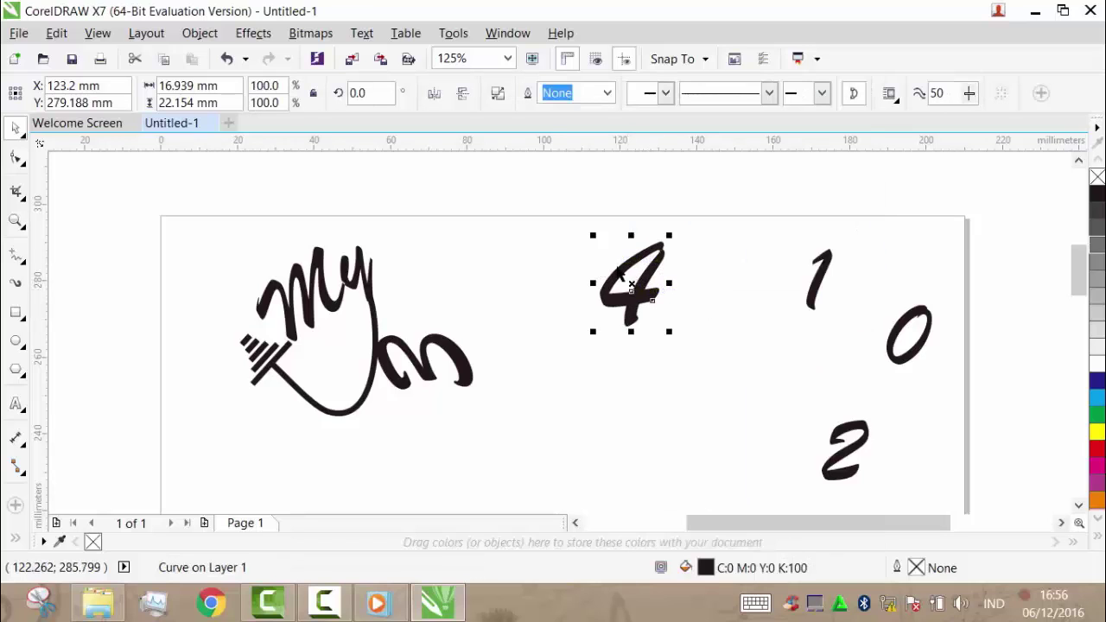
drag(618, 273, 493, 338)
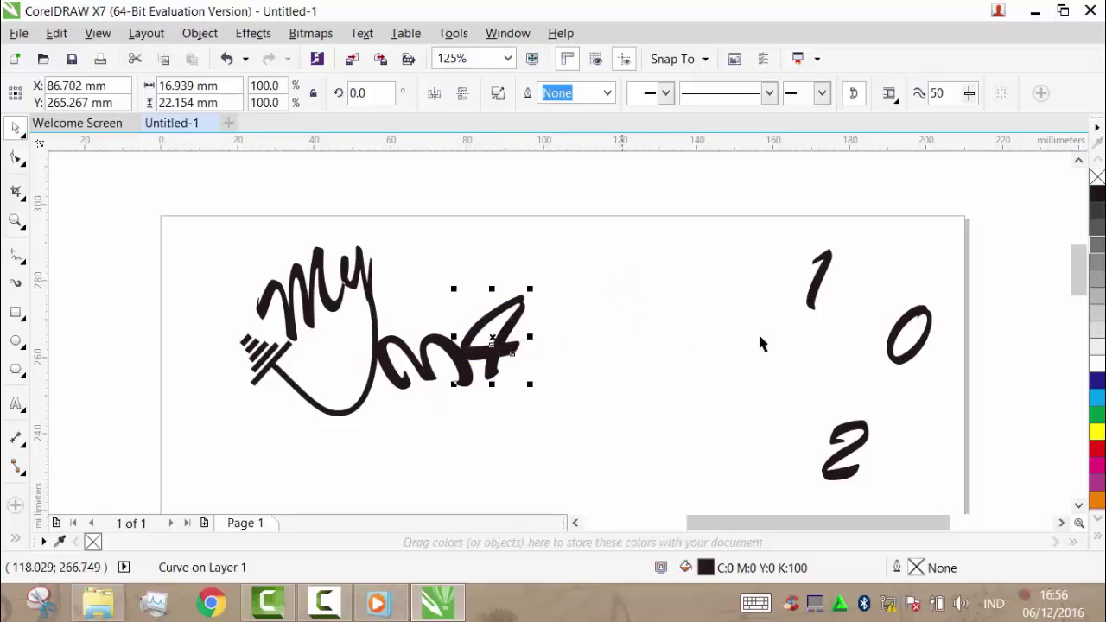
Convert the digit 2 to curves and place it right of the 4 at about X 130.7 mm, Y 268.5 mm.
click(847, 455)
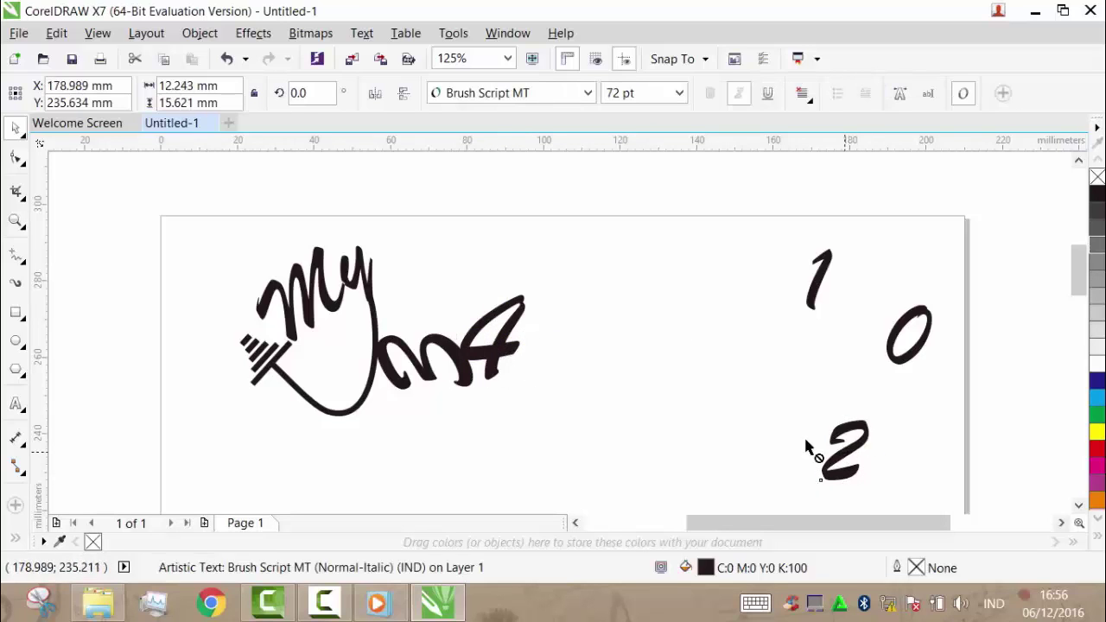
drag(689, 396, 677, 355)
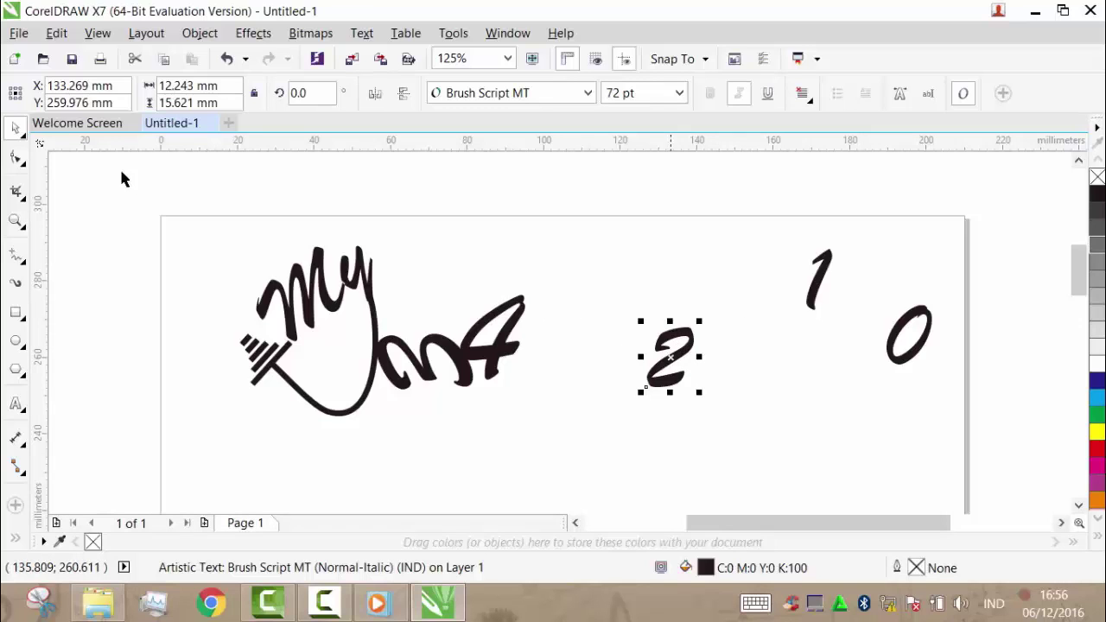
right_click(672, 356)
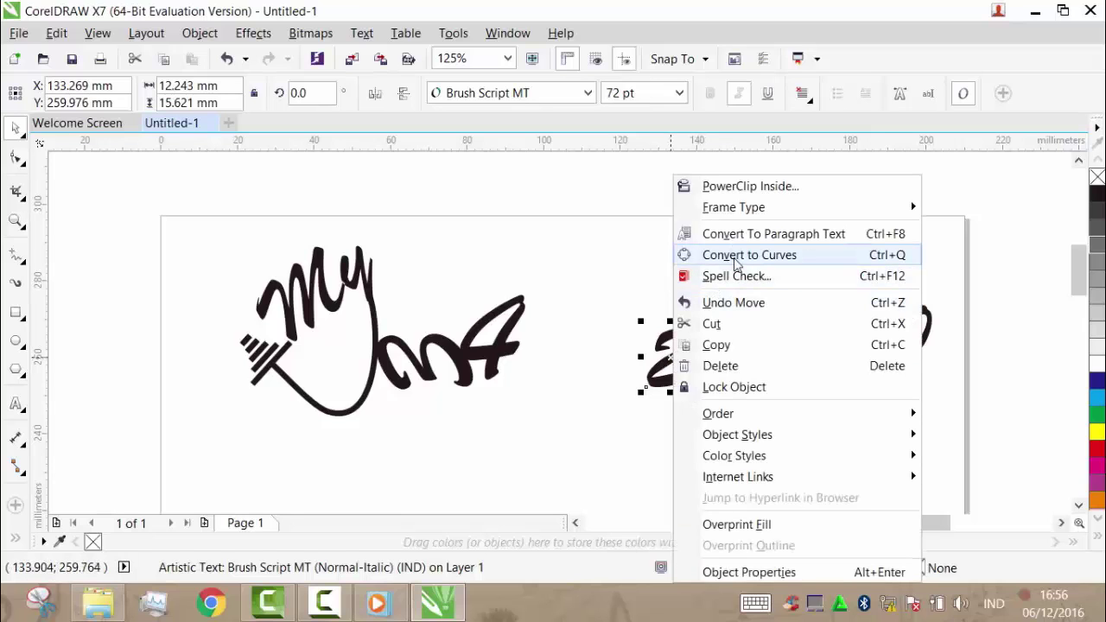
click(736, 255)
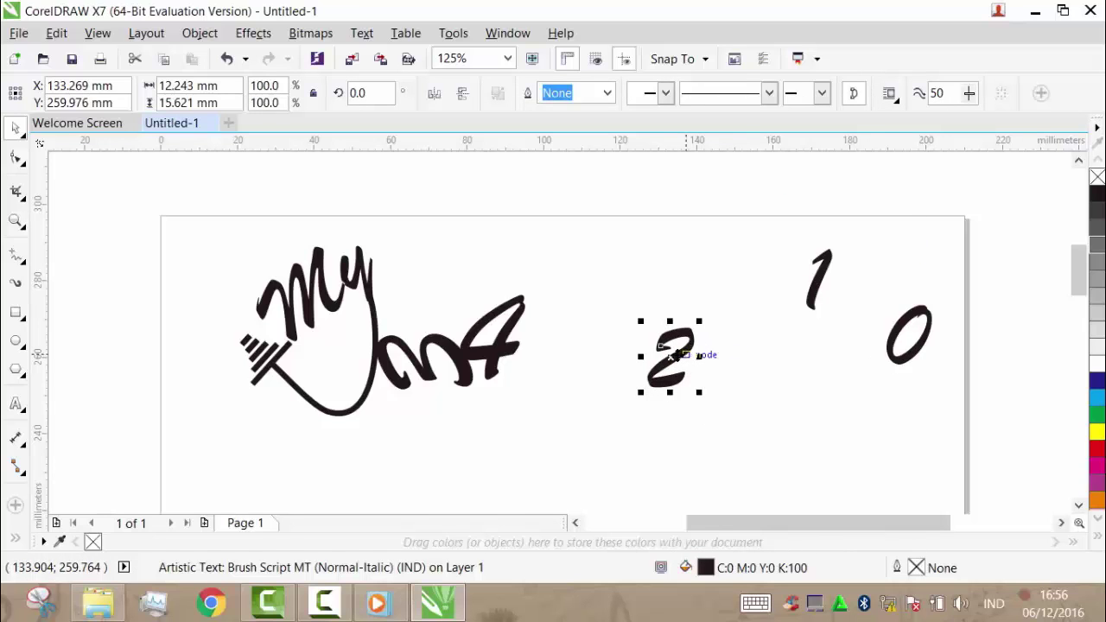
drag(675, 356, 659, 326)
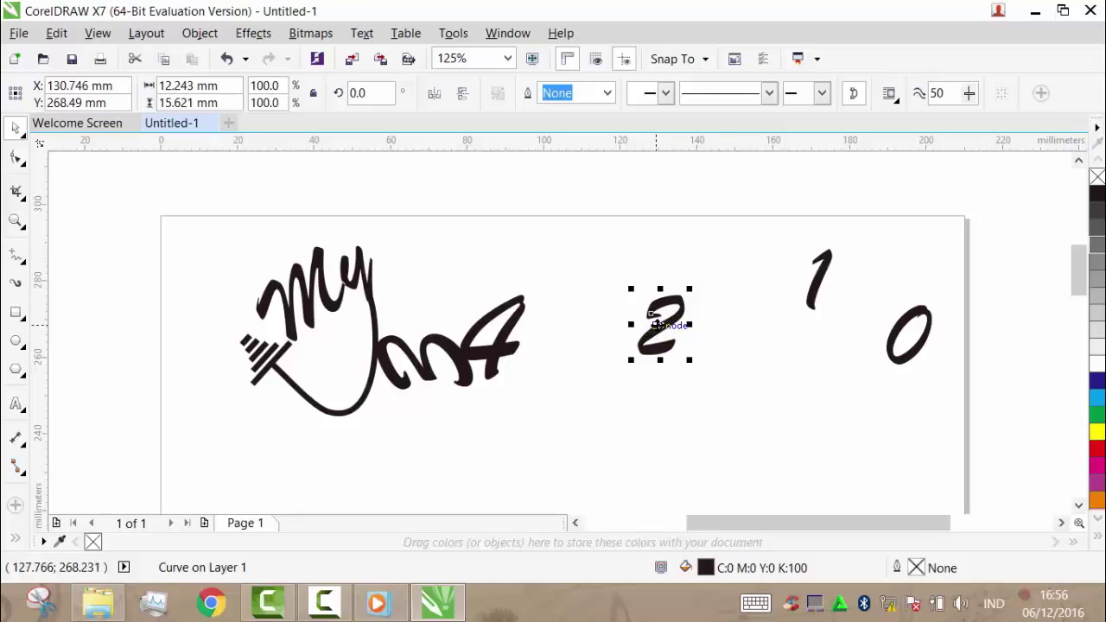
Undo the last move of the digit 2 and its conversion to curves, restoring it as artistic text.
key(F10)
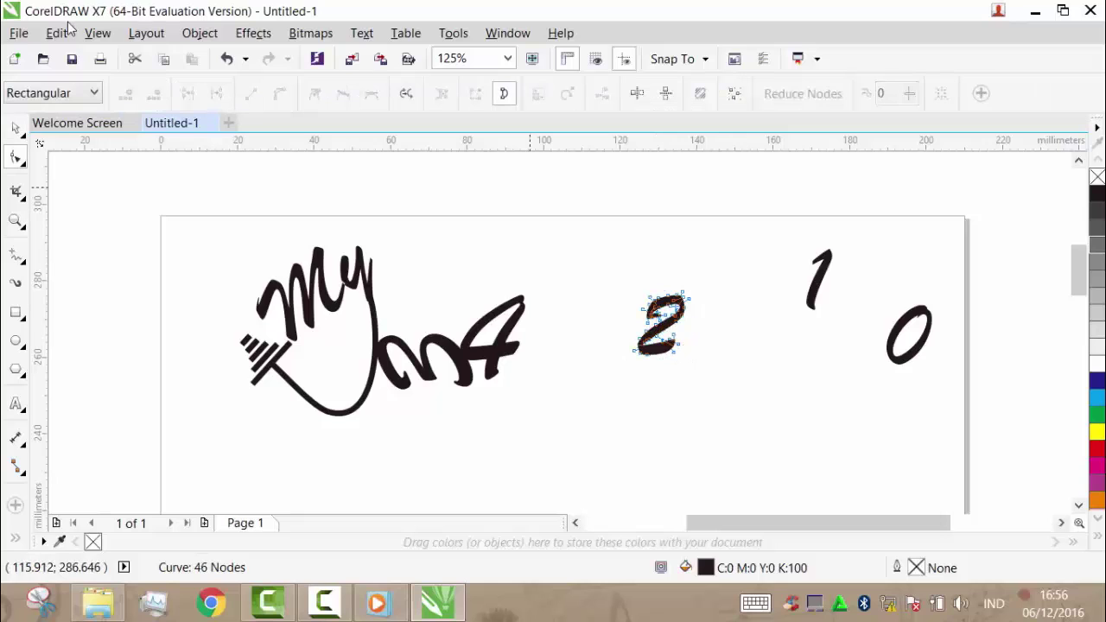
click(57, 33)
click(74, 53)
click(56, 33)
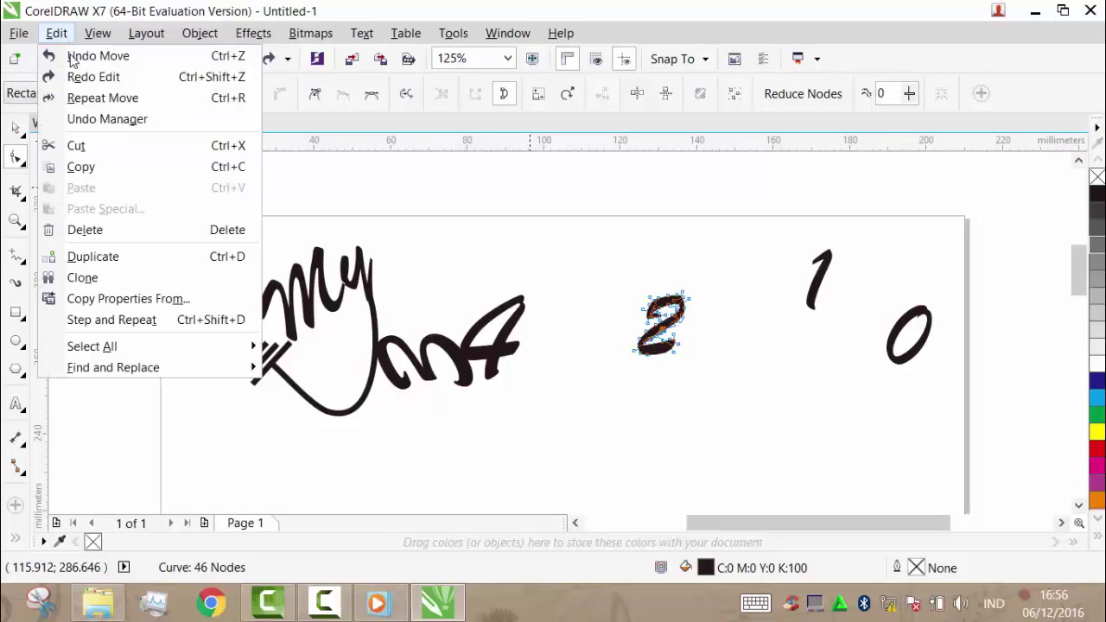
click(69, 55)
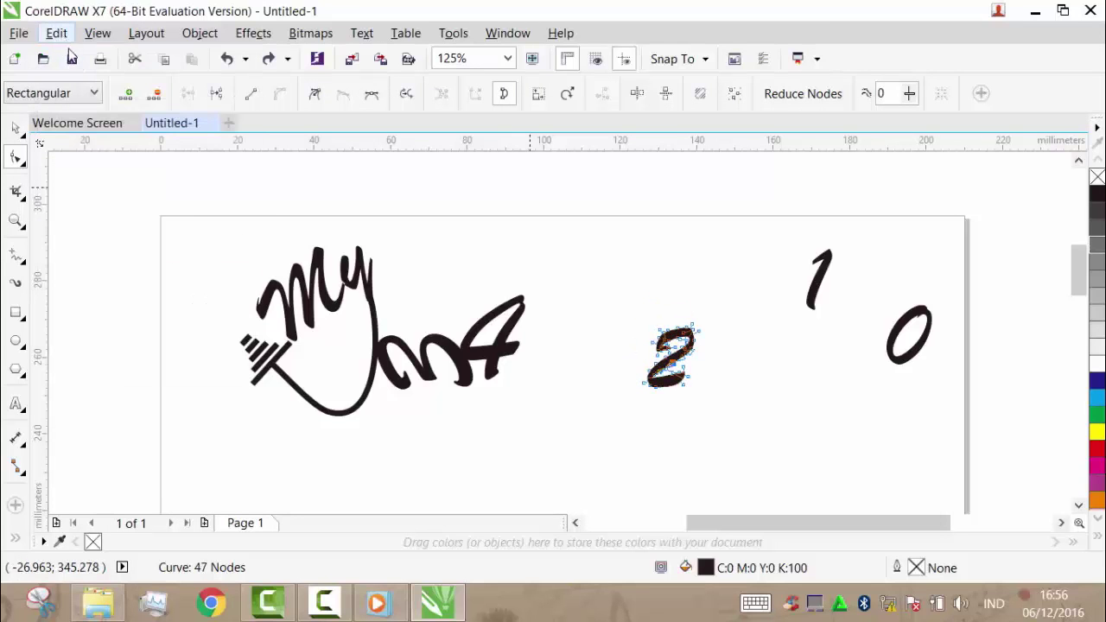
click(56, 33)
click(69, 50)
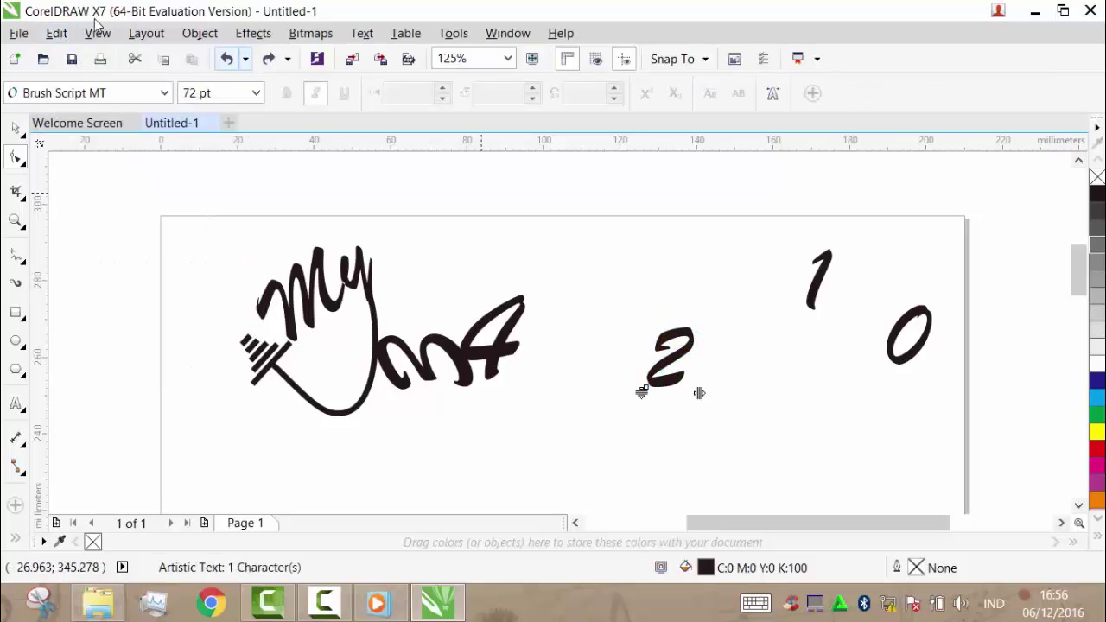
key(space)
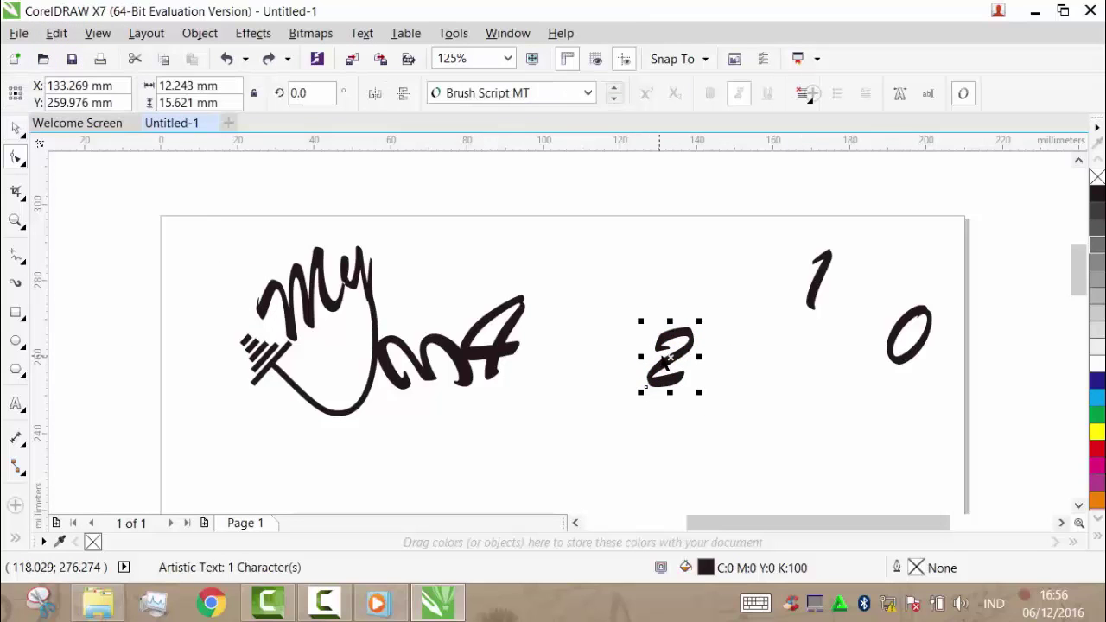
Set the font size of the digit 2 to 100 pt.
double_click(661, 356)
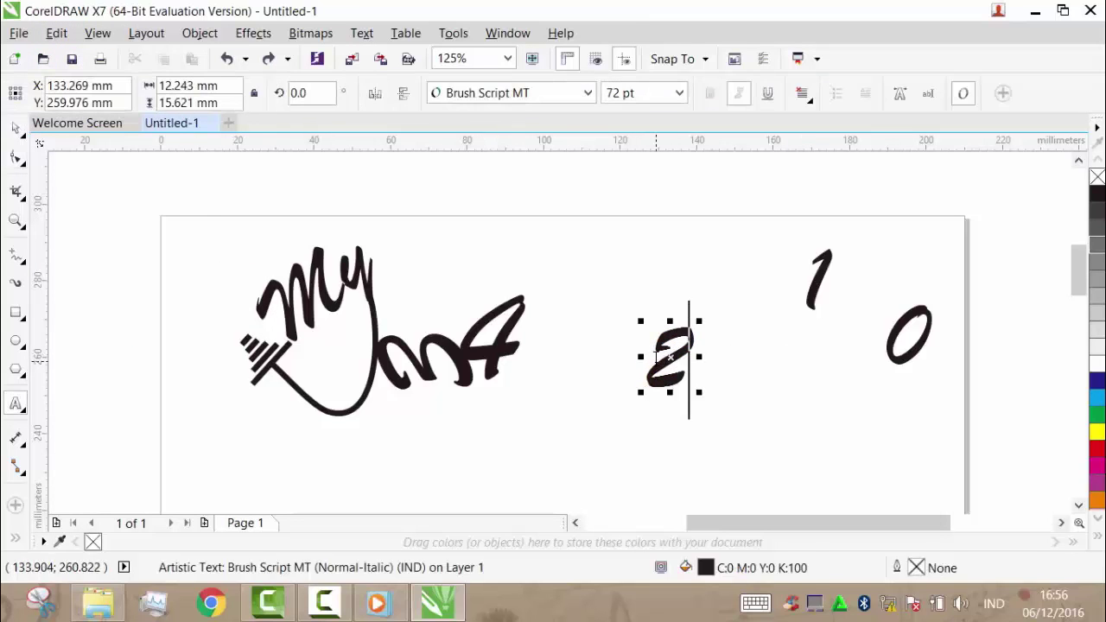
drag(657, 358, 683, 361)
click(680, 92)
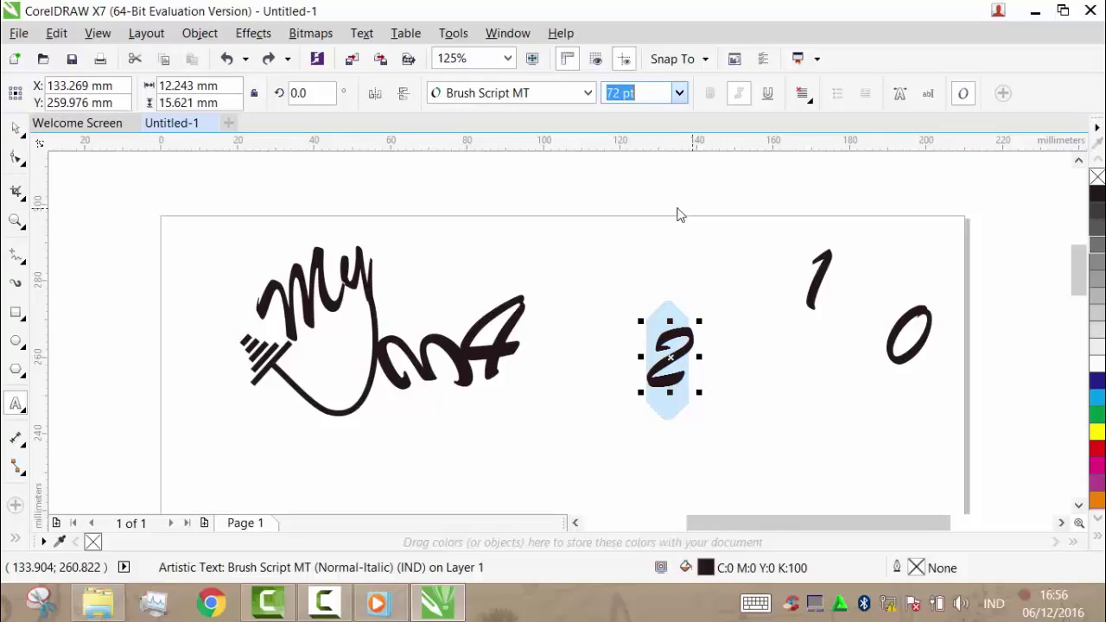
click(656, 362)
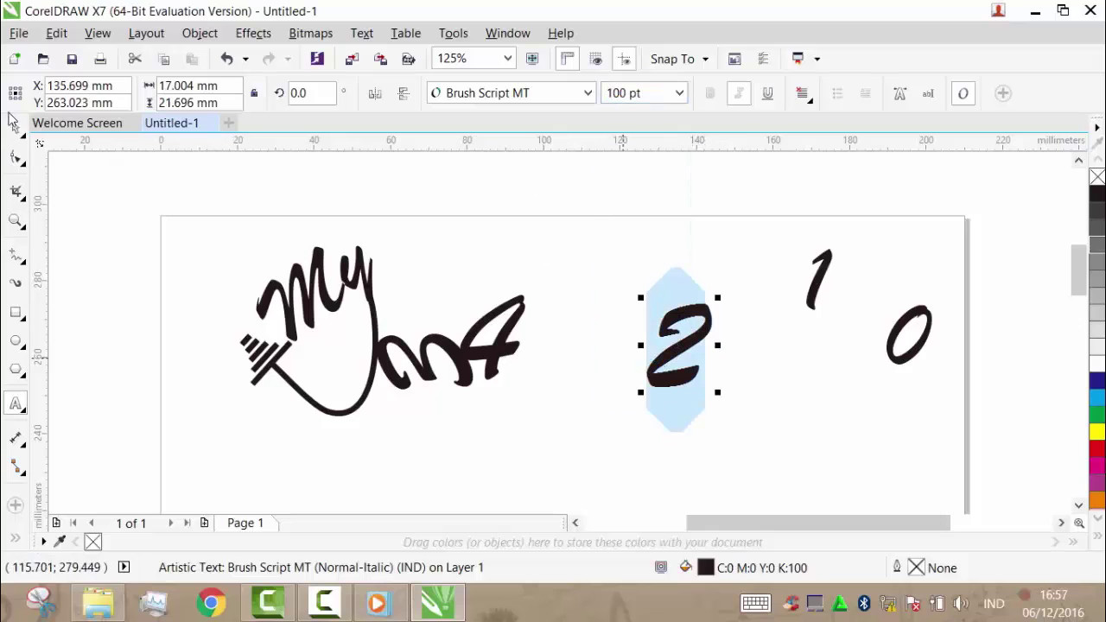
click(15, 126)
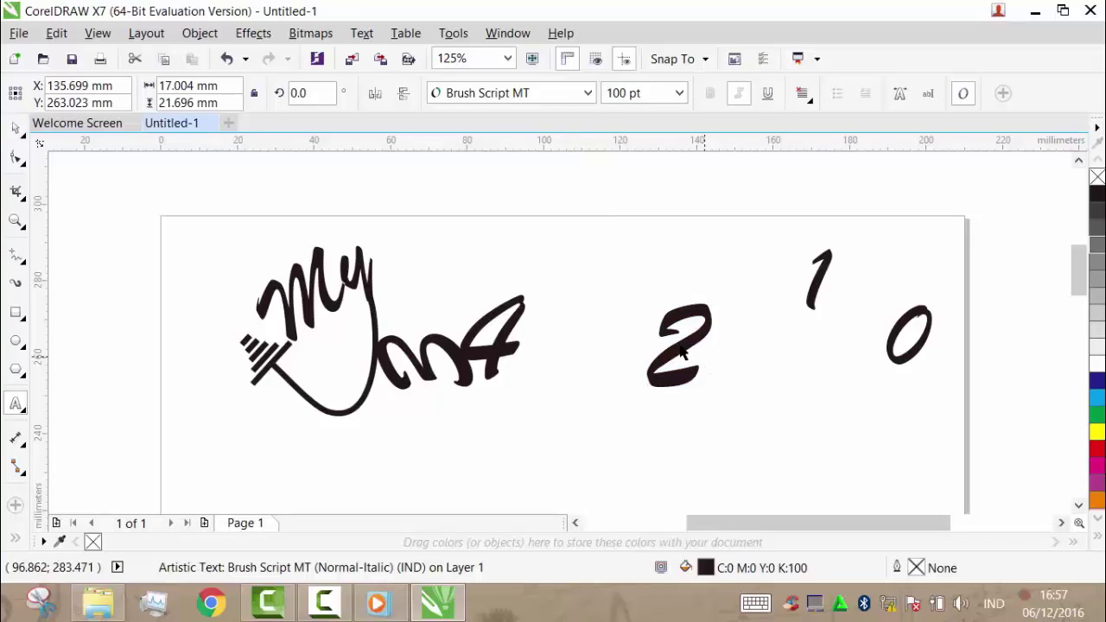
Convert the enlarged 2 to curves and shift it slightly toward the lettering, to about X 130.9 mm, Y 263.2 mm.
right_click(681, 350)
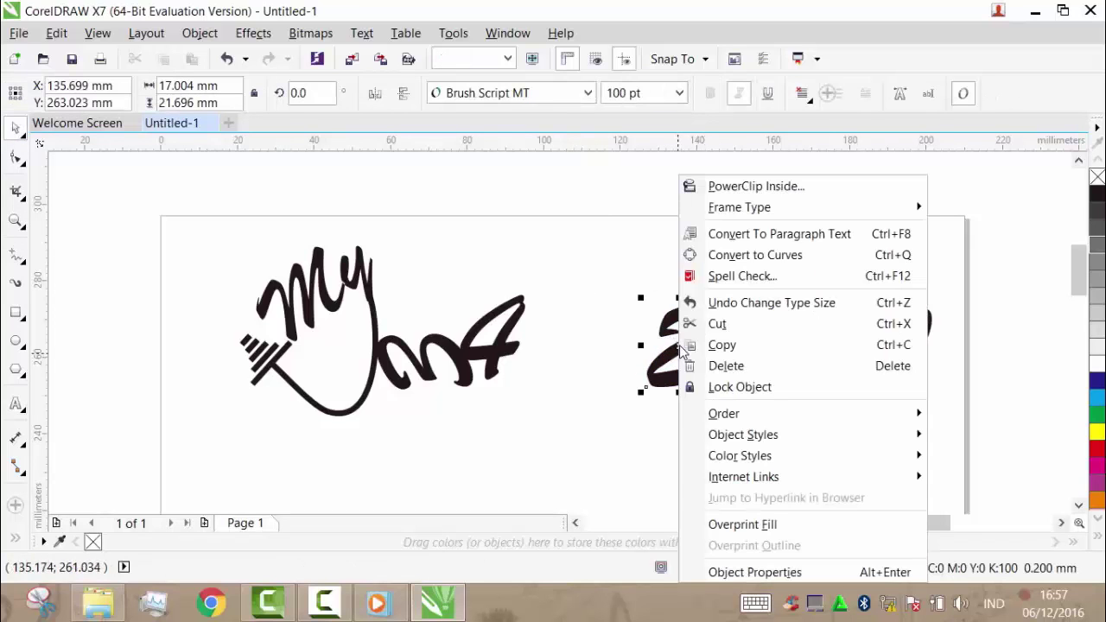
click(733, 255)
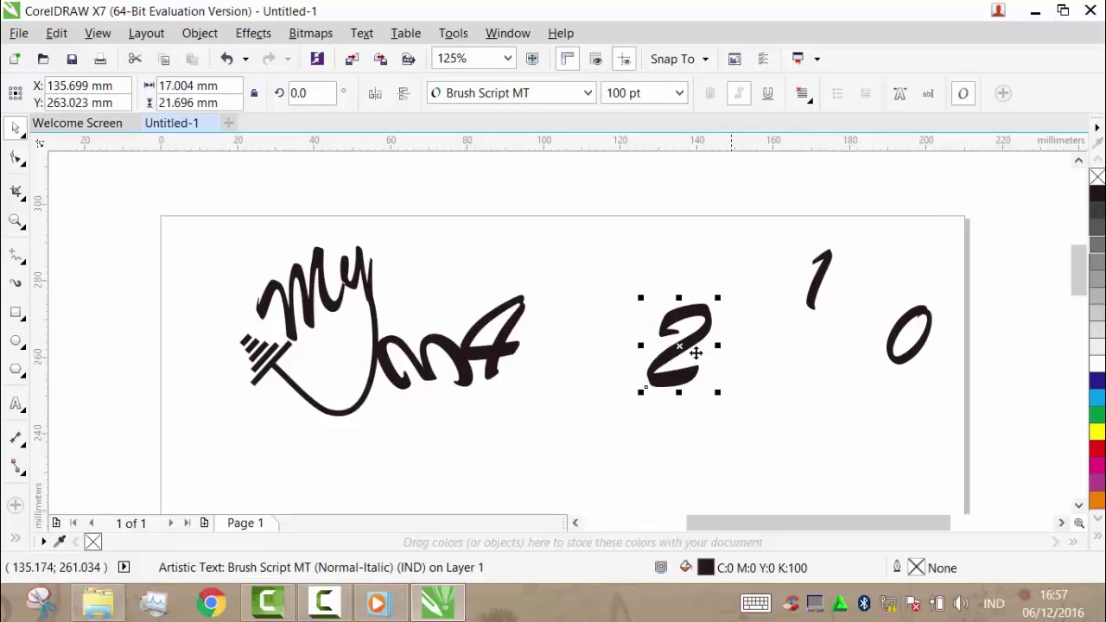
mouse_move(676, 338)
mouse_down()
mouse_move(628, 259)
mouse_move(652, 287)
mouse_move(660, 344)
mouse_up()
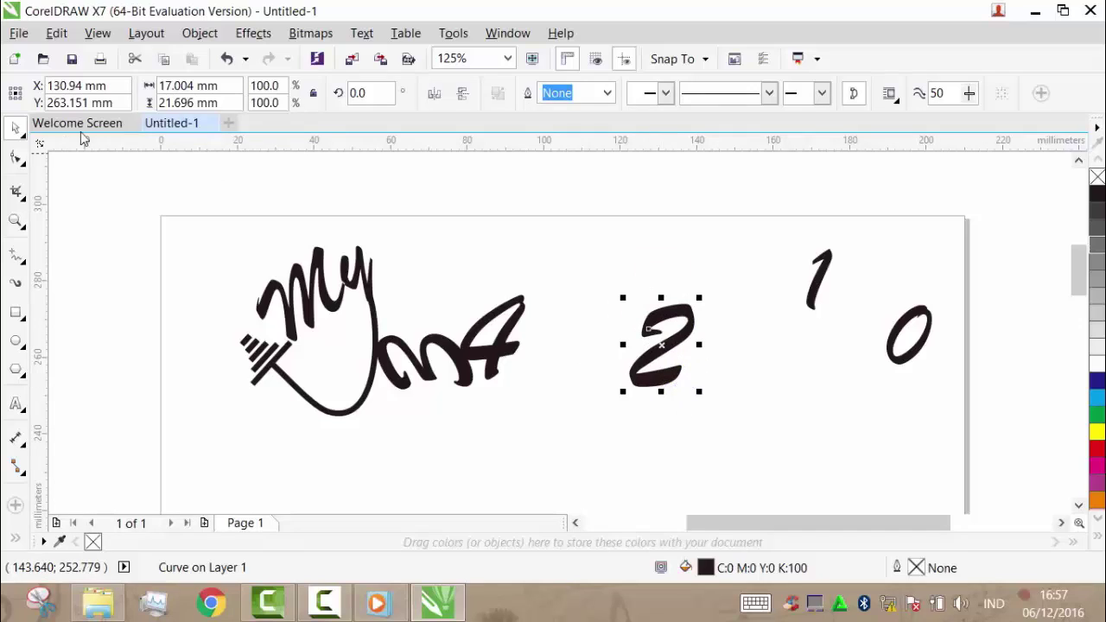
Stretch the end nodes of the 2's bottom stroke rightward into a long rising underline, making the shape about 63.8 mm wide.
click(17, 159)
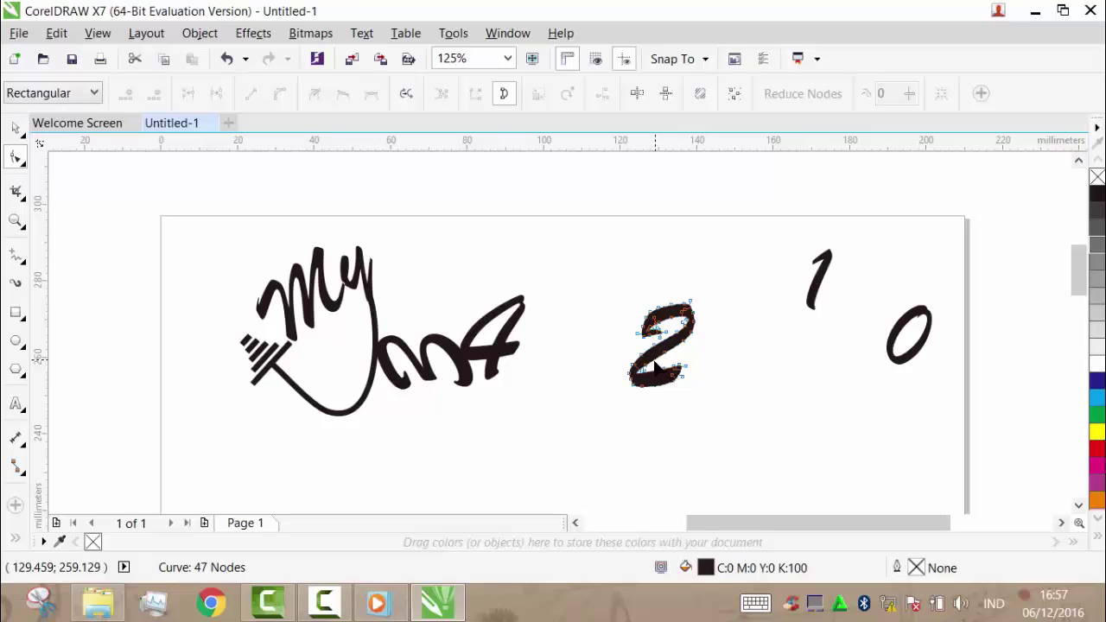
drag(657, 370, 700, 370)
key(Escape)
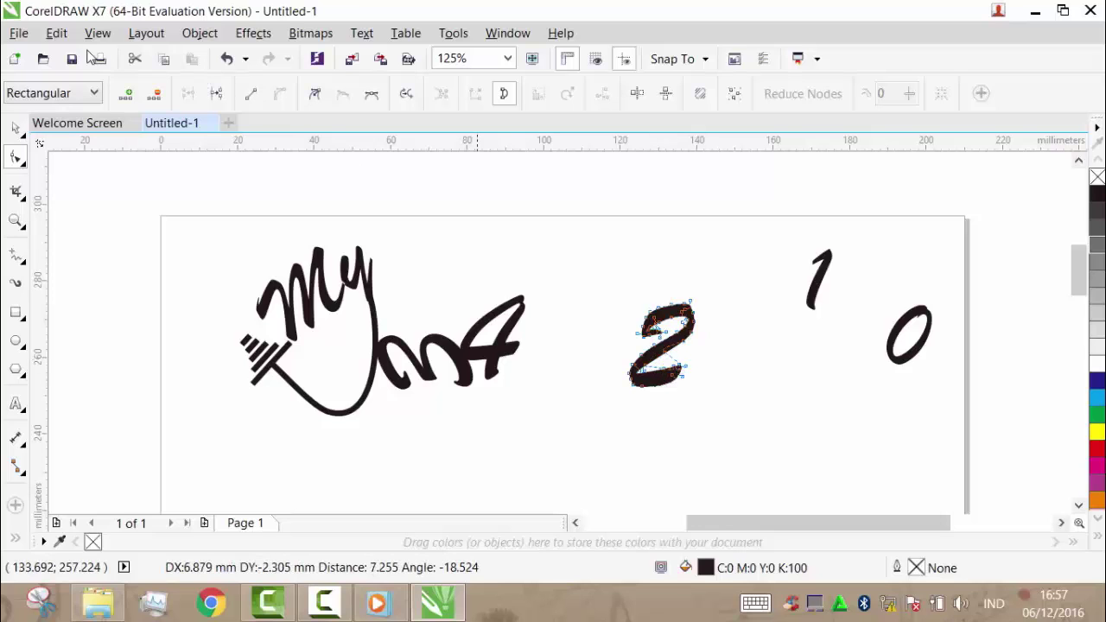
click(56, 33)
click(82, 54)
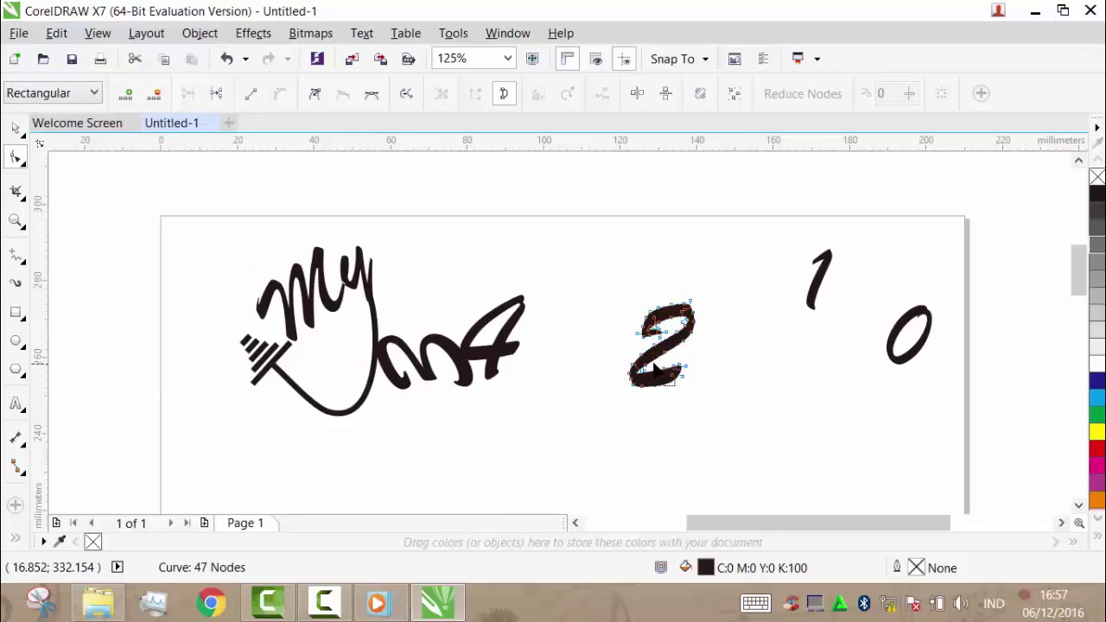
mouse_move(668, 358)
mouse_down()
mouse_move(705, 388)
mouse_move(684, 378)
mouse_move(827, 350)
mouse_move(846, 359)
mouse_move(867, 345)
mouse_up()
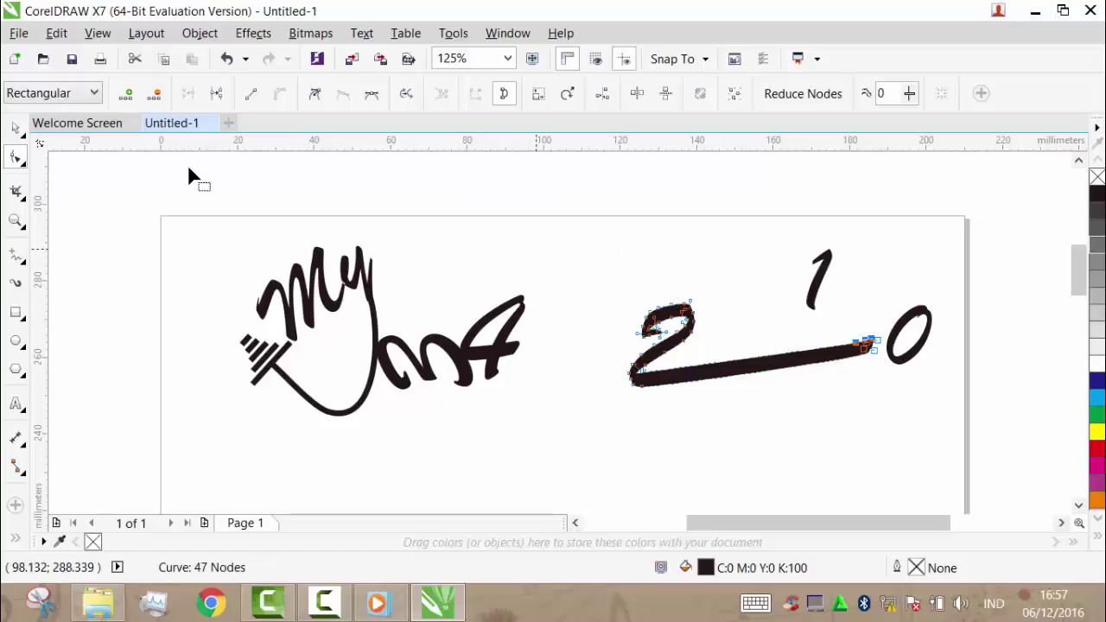
Move the stretched 2 against the right side of the 4, at about X 120.1 mm, Y 258.5 mm.
click(15, 130)
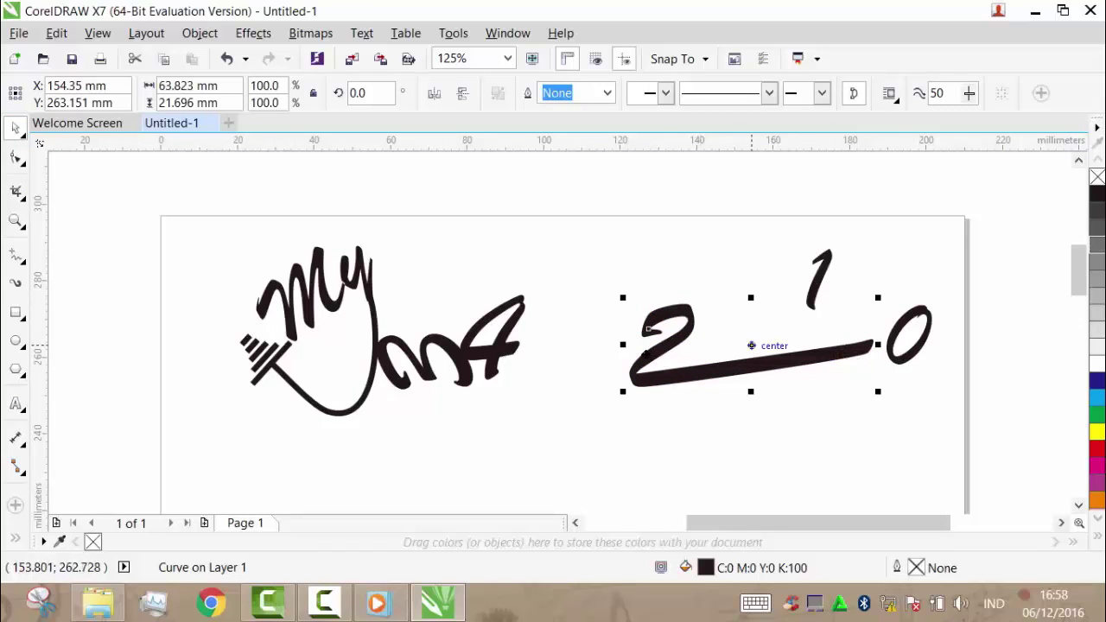
drag(750, 348, 621, 364)
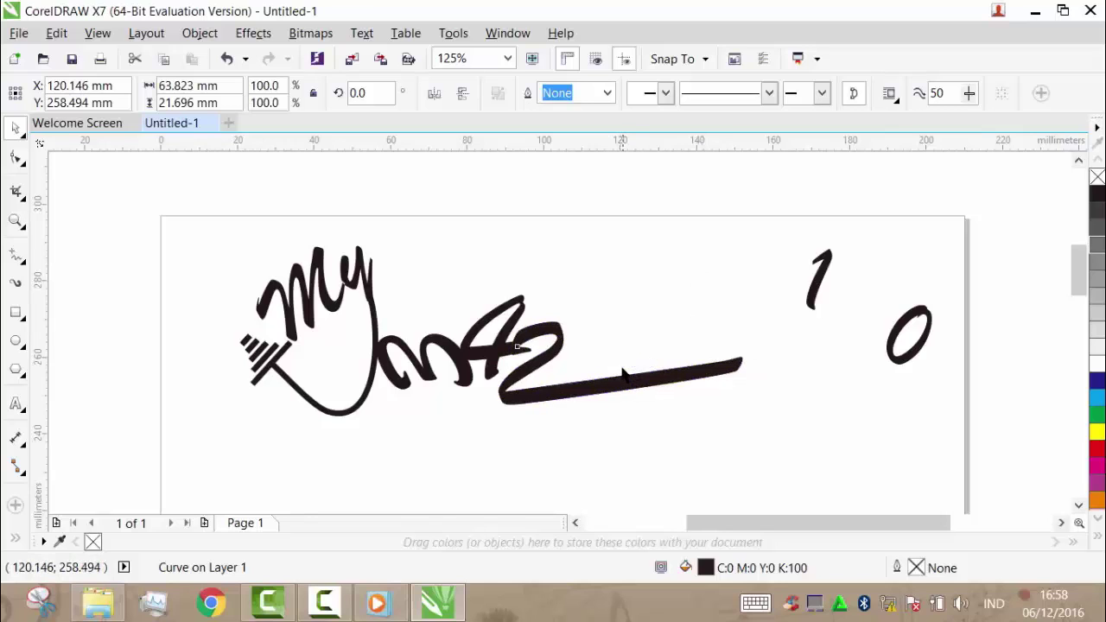
click(644, 290)
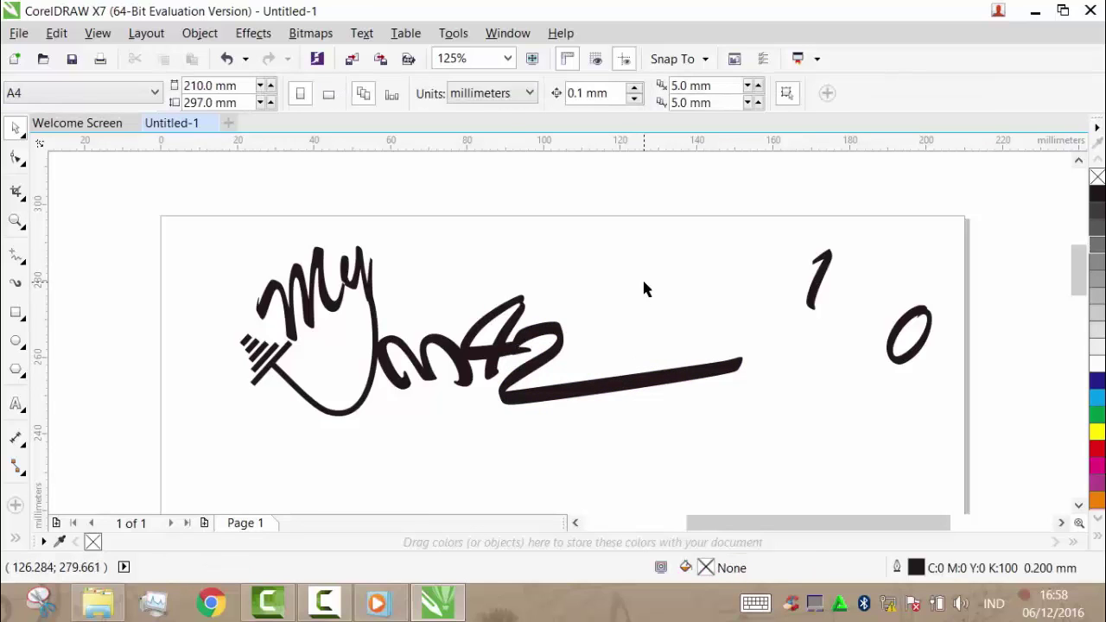
Set the font size of the digit 1 to 100 pt.
click(821, 275)
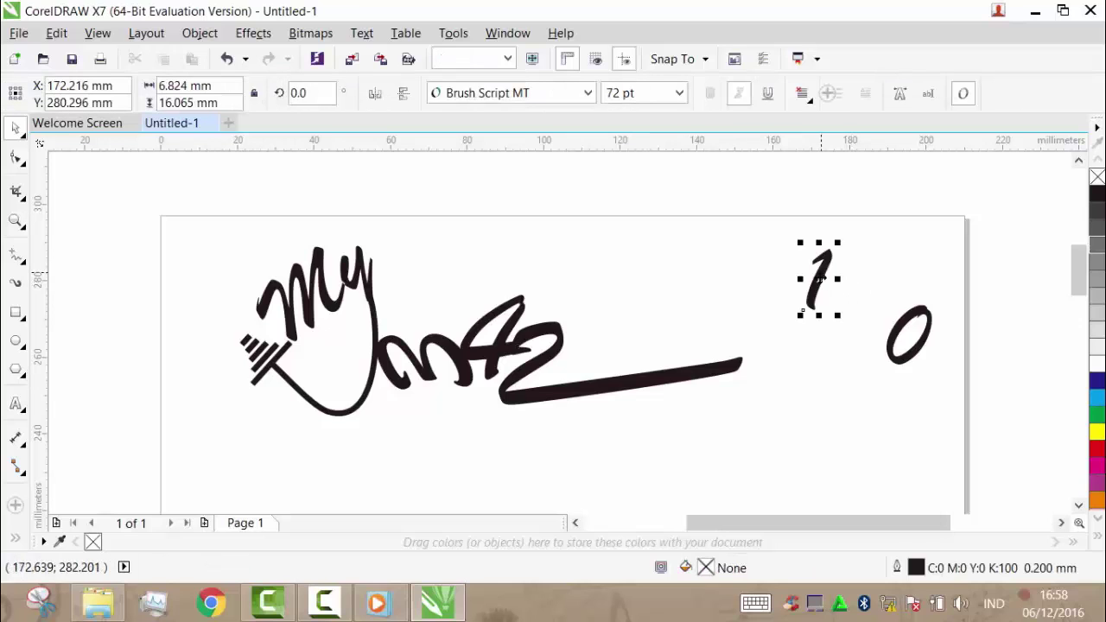
click(679, 92)
click(678, 367)
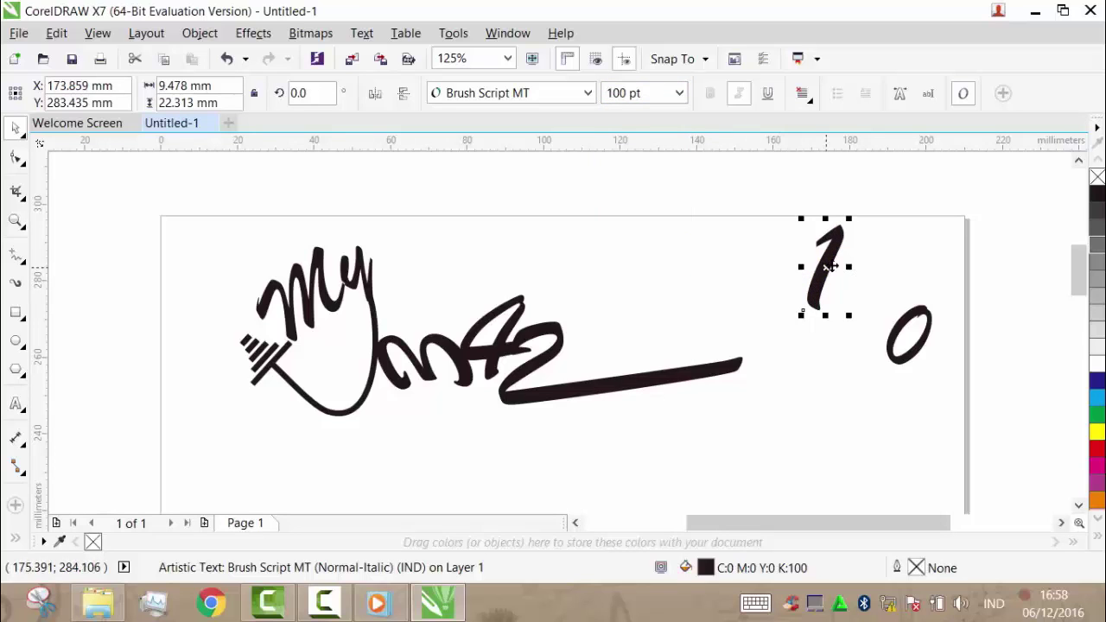
Convert the 1 to curves and stand it on the 2's long underline at about X 124.2 mm, Y 265.9 mm.
right_click(828, 267)
click(853, 253)
mouse_move(828, 267)
mouse_down()
mouse_move(631, 319)
mouse_move(627, 333)
mouse_move(645, 335)
mouse_move(635, 335)
mouse_up()
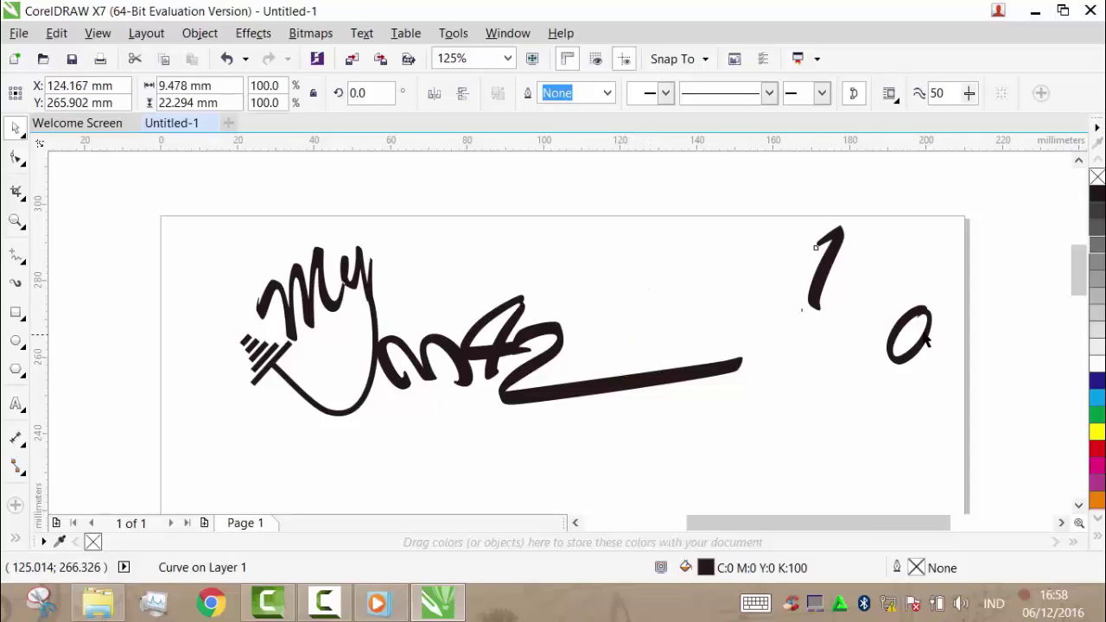
Set the font size of the digit 0 to 100 pt.
right_click(908, 335)
key(Escape)
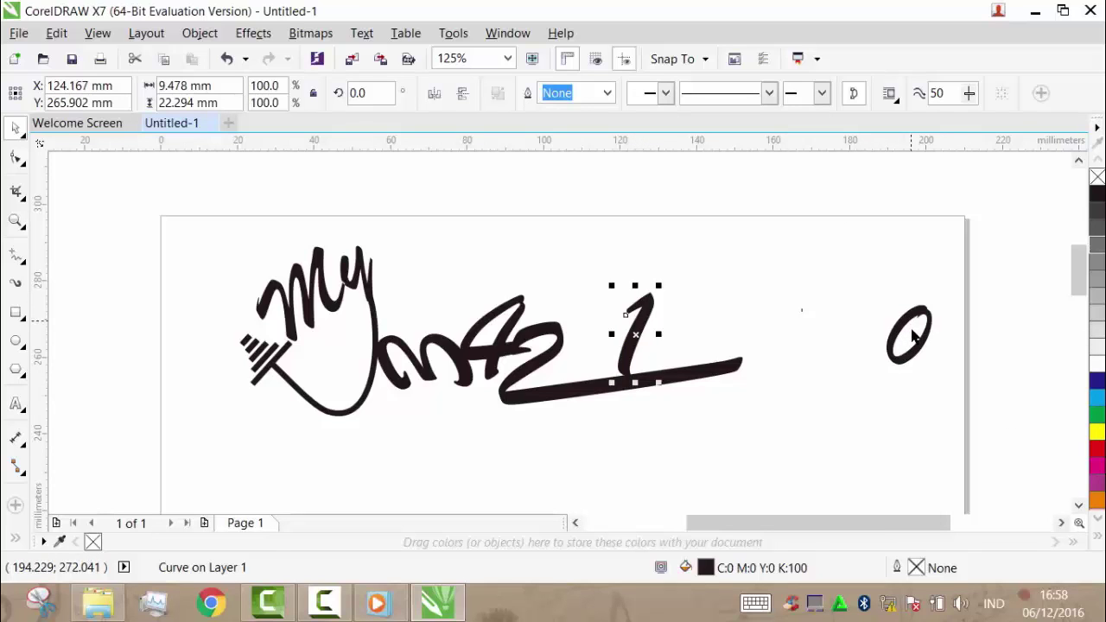
click(916, 341)
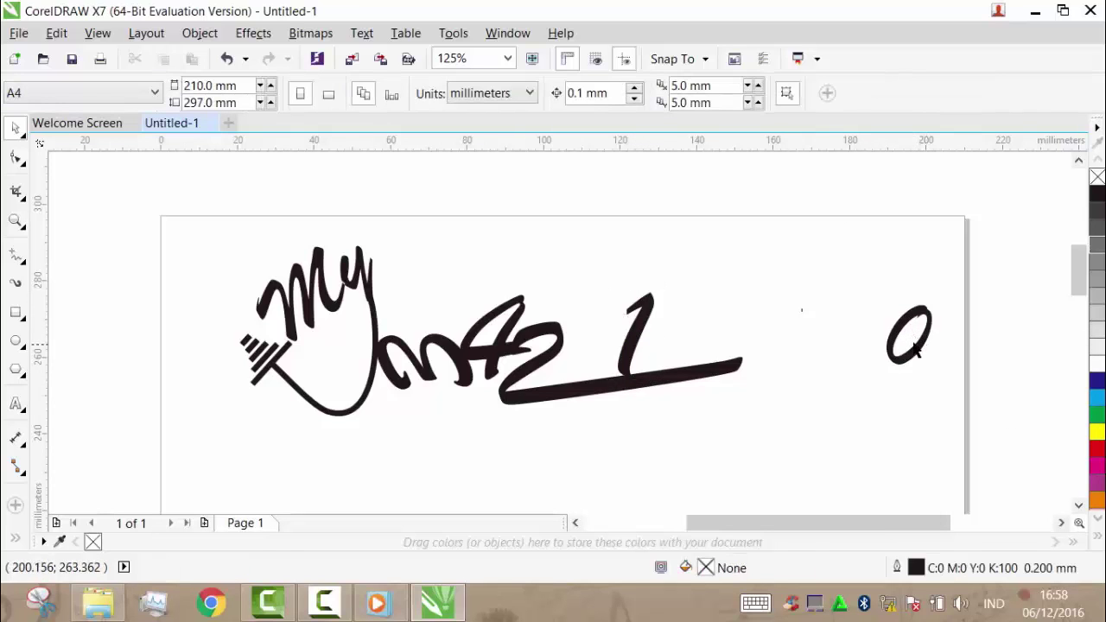
double_click(903, 333)
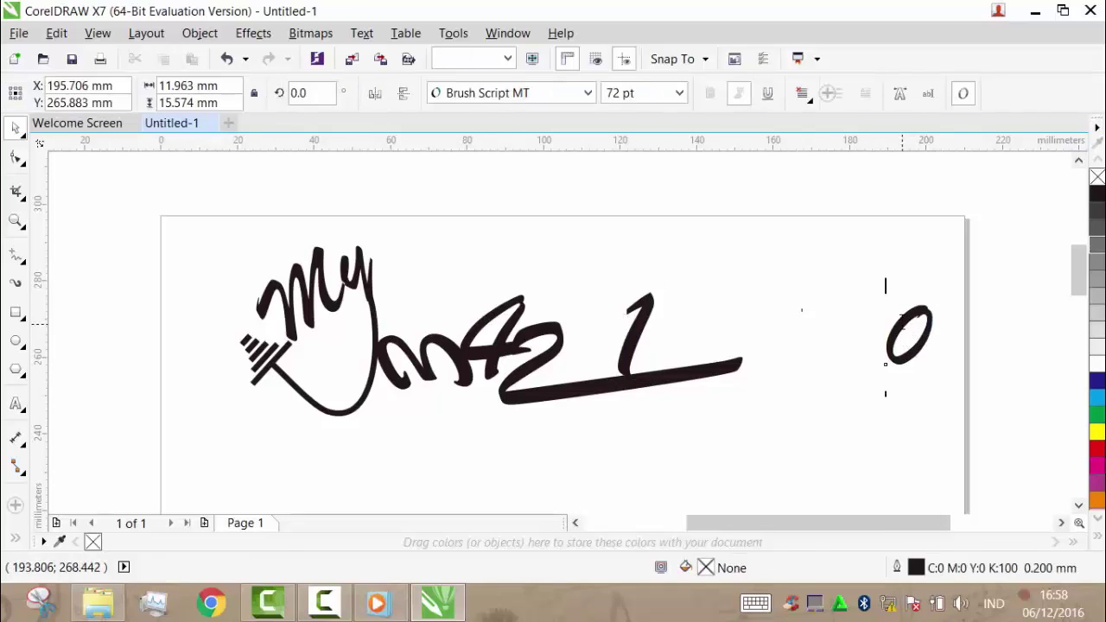
drag(908, 332, 750, 164)
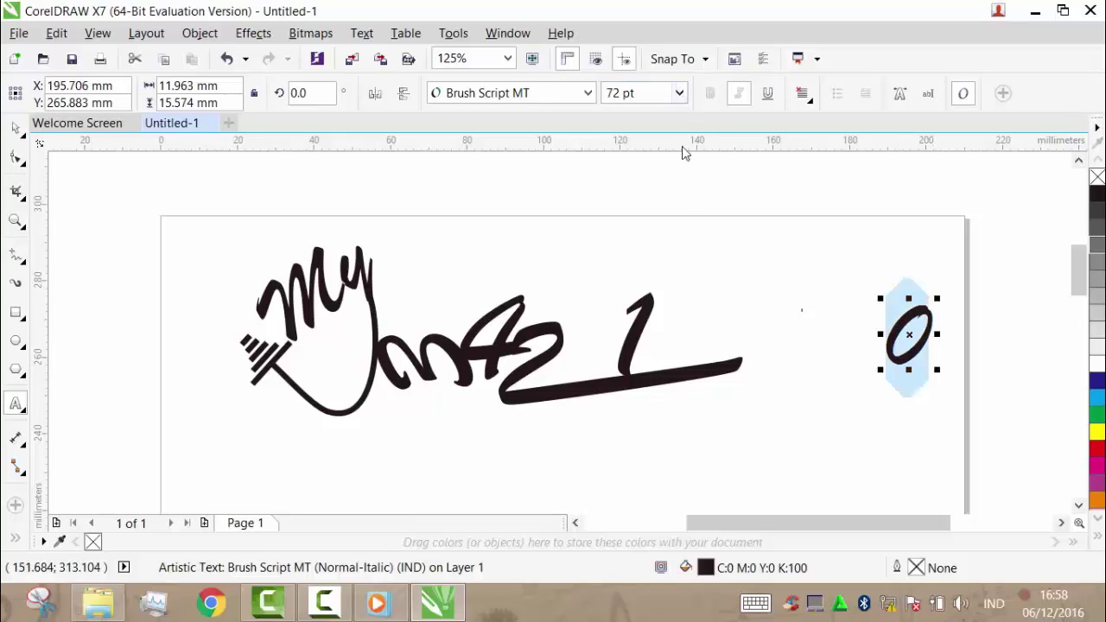
click(679, 93)
click(653, 370)
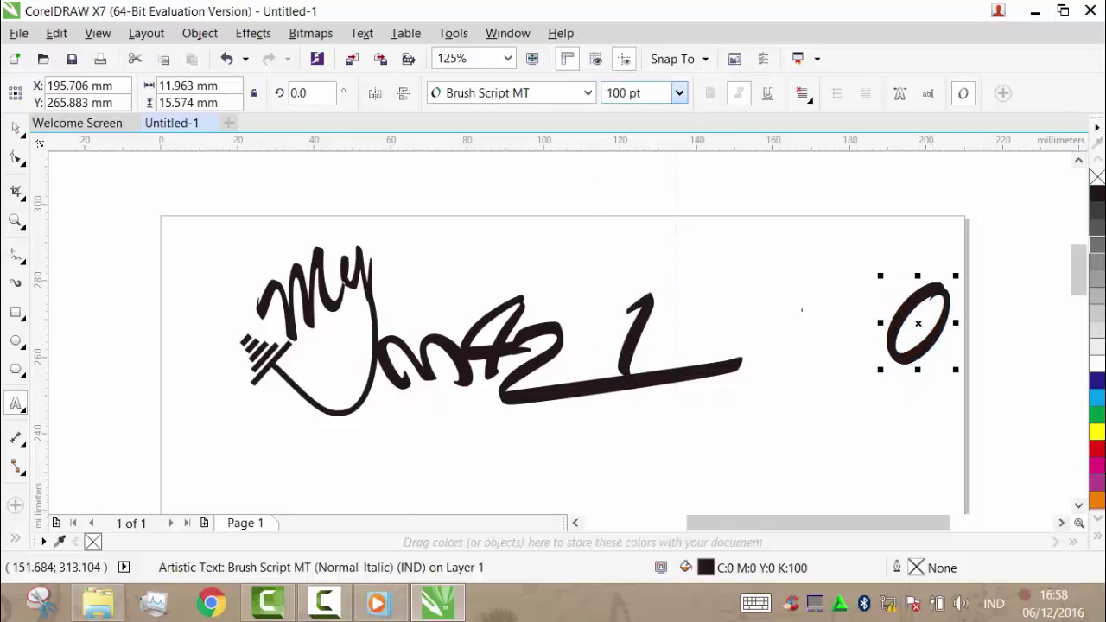
click(918, 327)
right_click(919, 327)
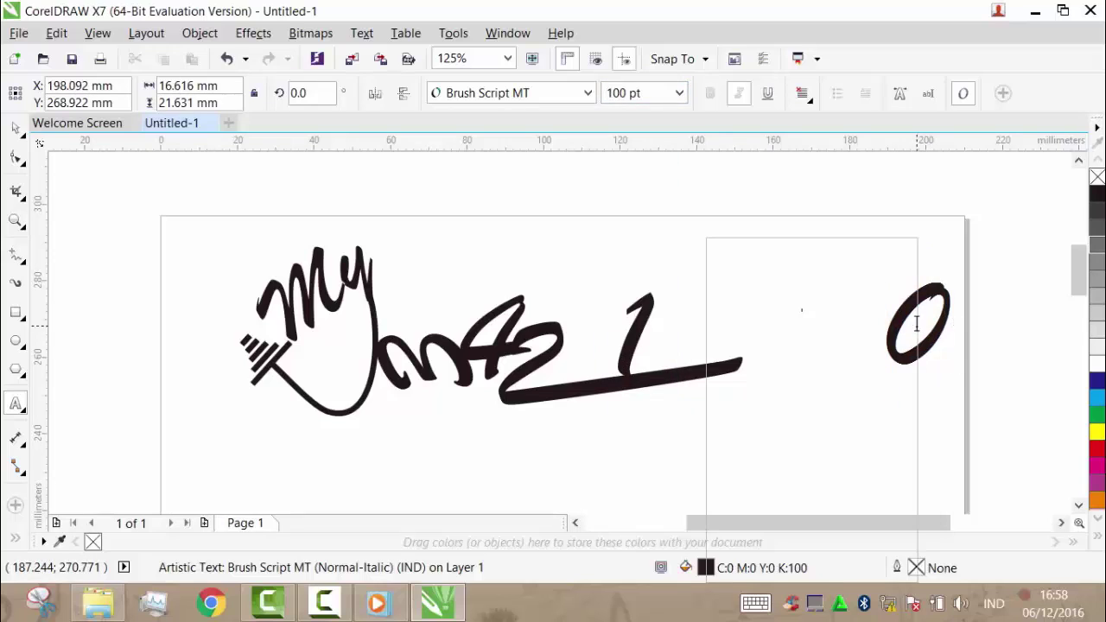
key(Escape)
key(Escape)
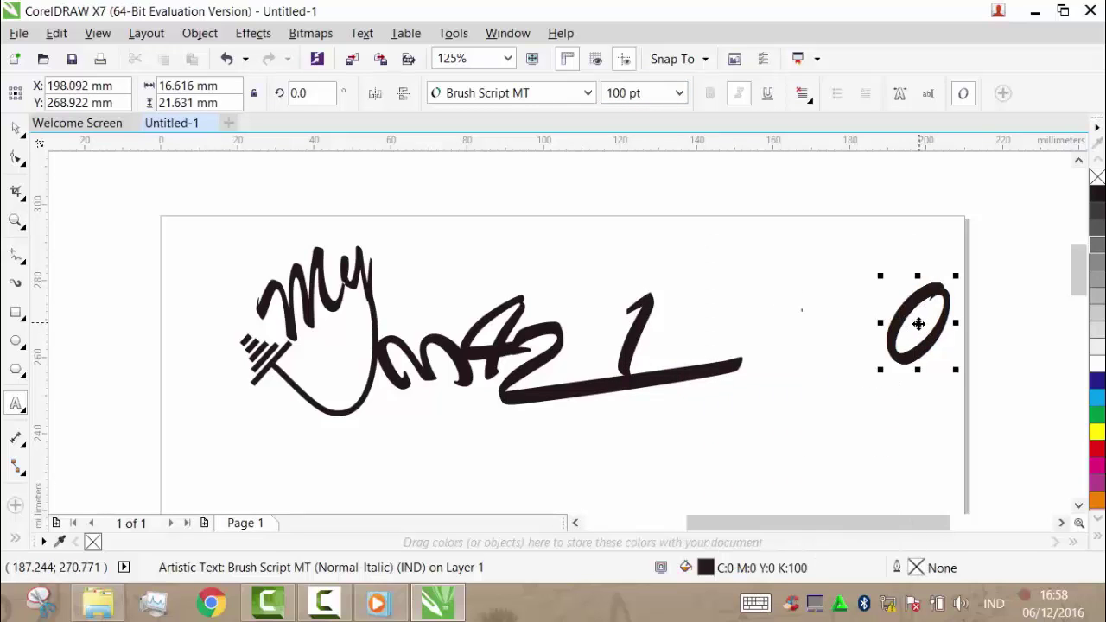
right_click(918, 323)
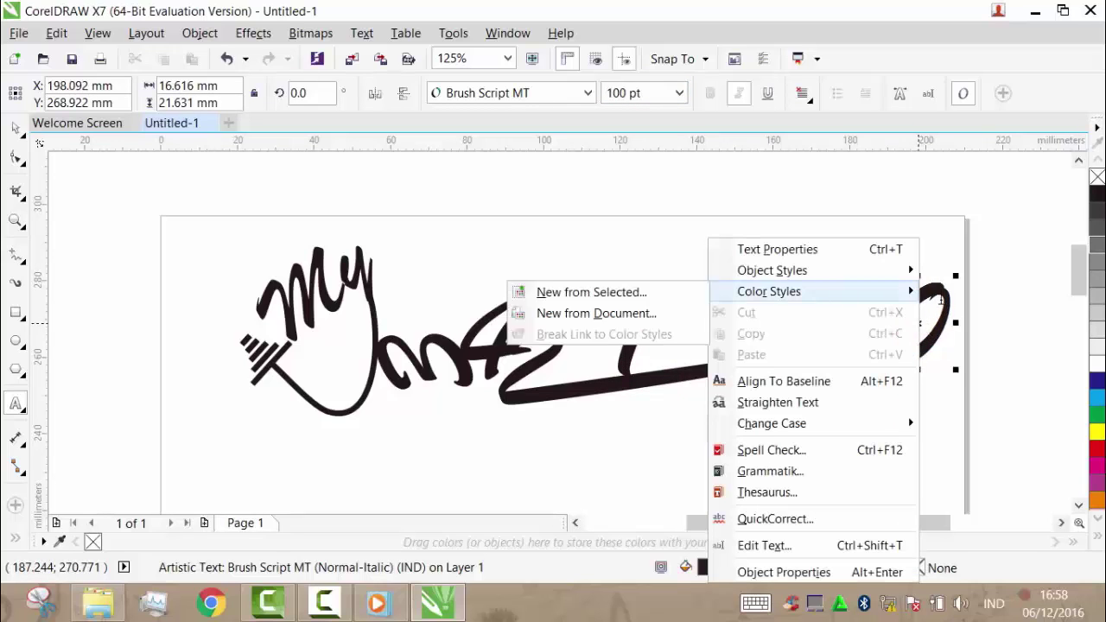
key(Escape)
key(Escape)
right_click(920, 324)
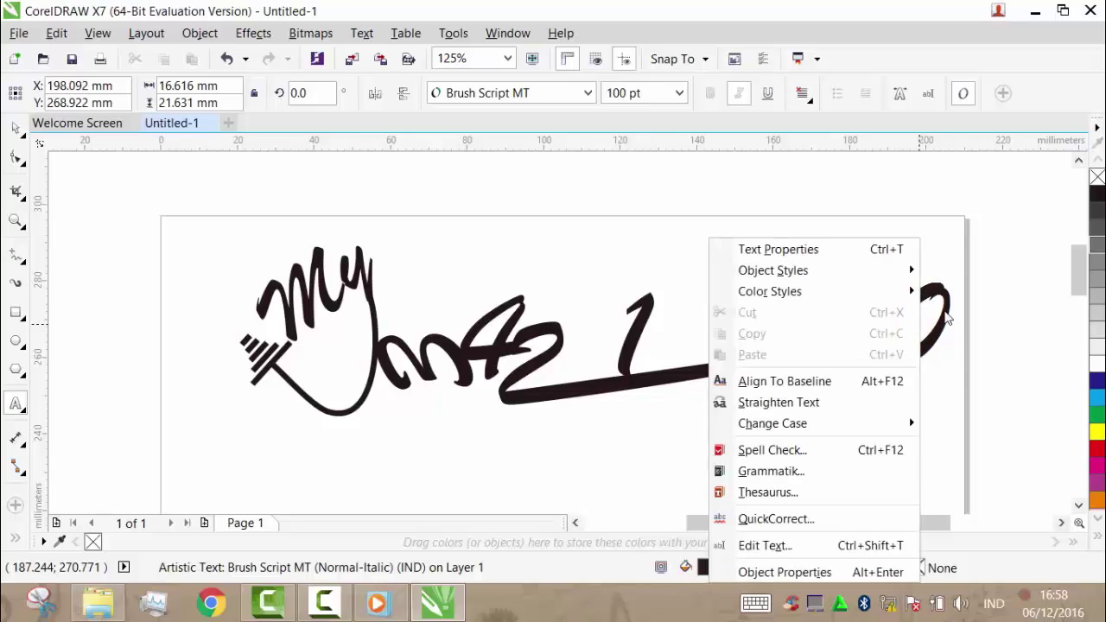
key(Escape)
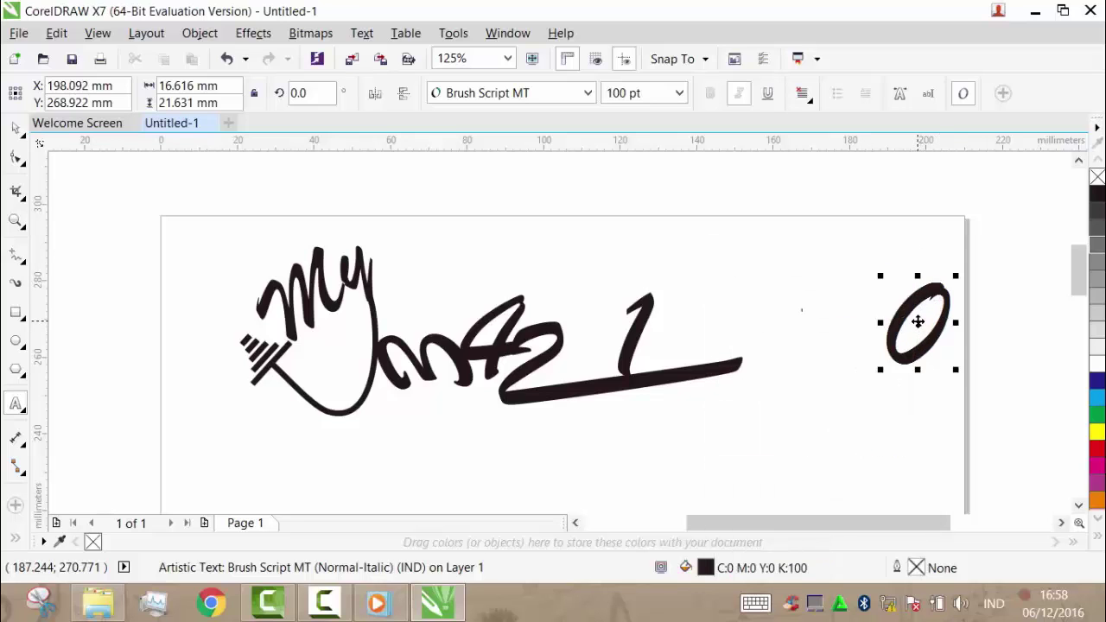
right_click(918, 321)
key(Escape)
Move the 0 onto the long underline just right of the 1, at about X 139.6 mm, Y 265.9 mm.
drag(920, 323, 785, 252)
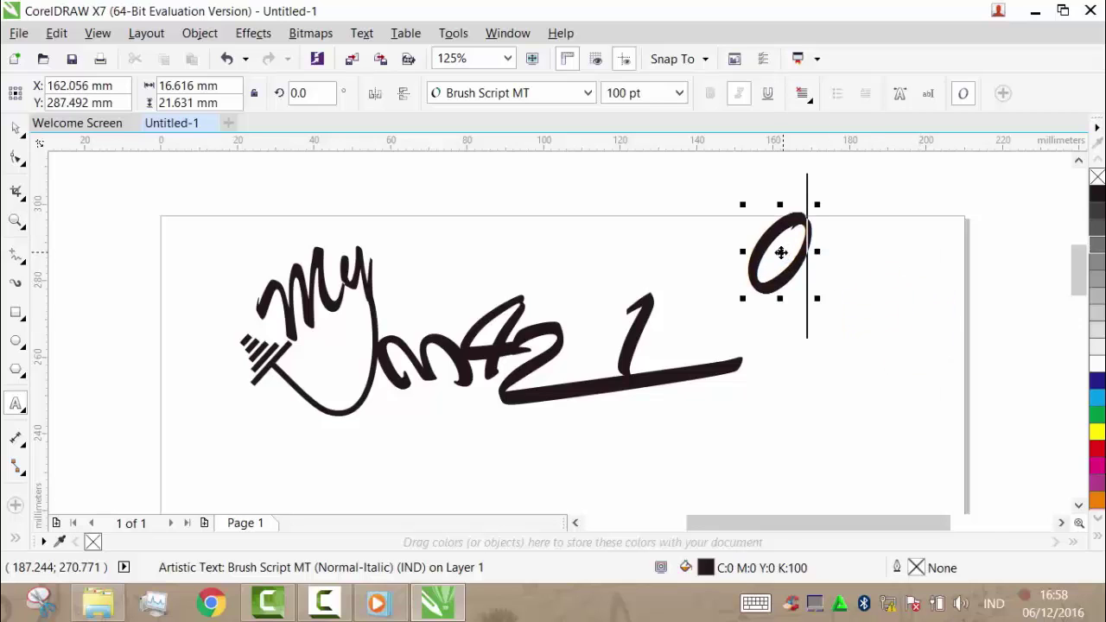
right_click(780, 252)
key(Escape)
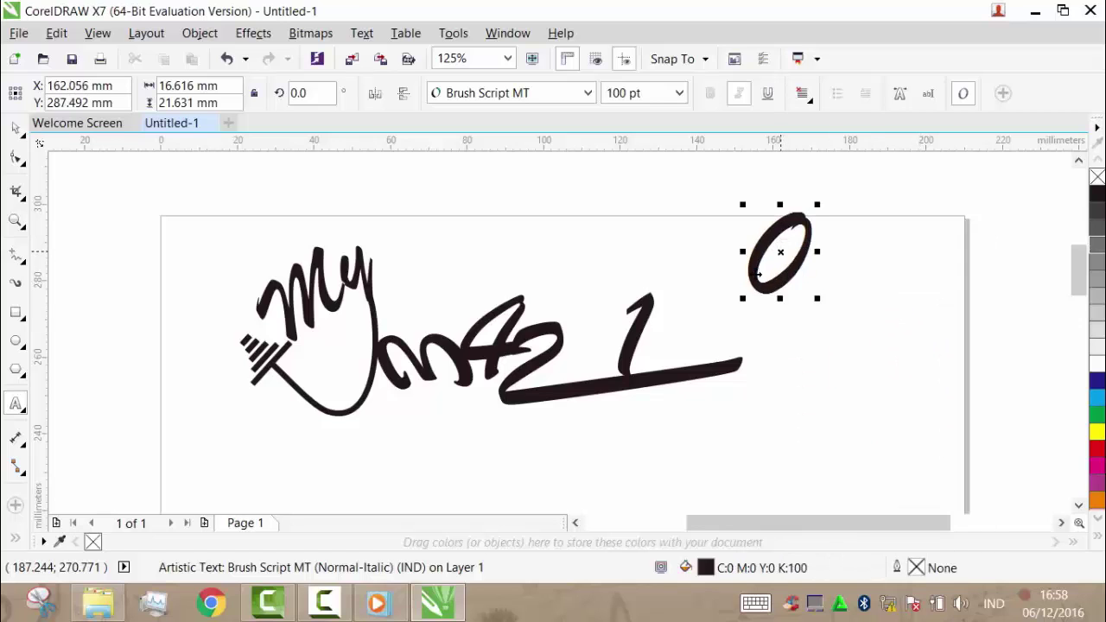
drag(780, 251, 697, 335)
right_click(697, 335)
key(Escape)
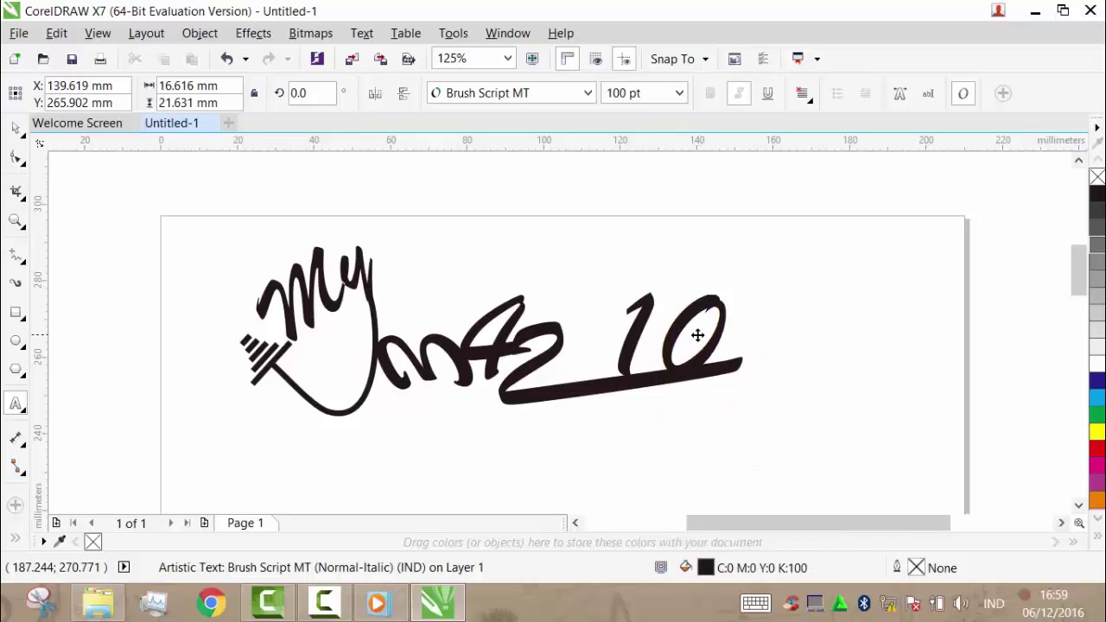
Convert the digit 0 on the underline to curves and deselect it.
click(697, 335)
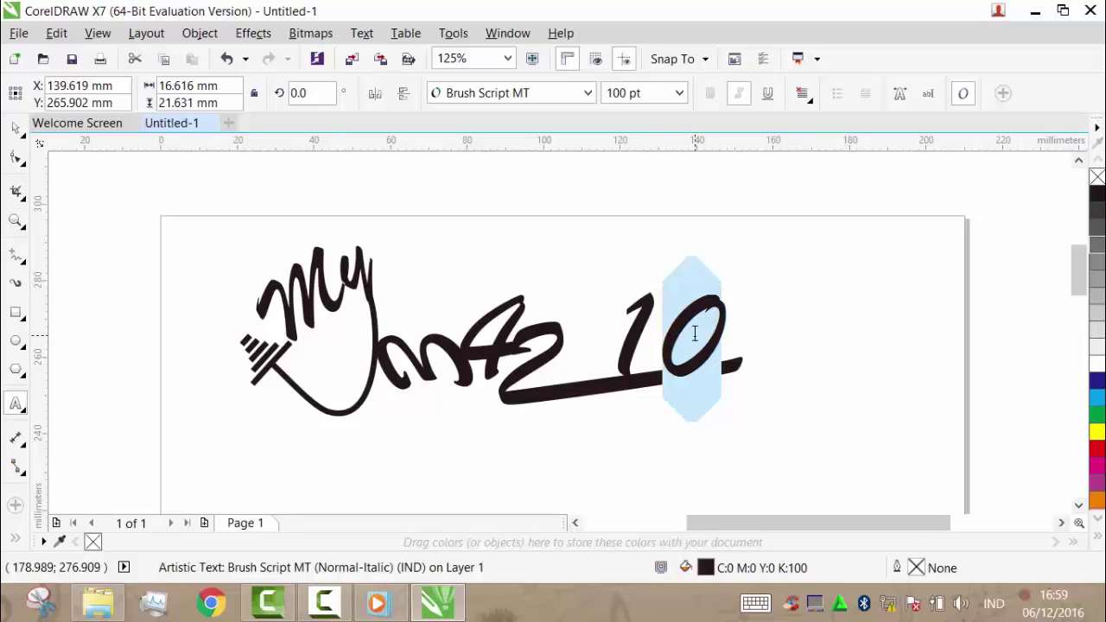
right_click(697, 335)
key(Escape)
key(ctrl+space)
right_click(694, 335)
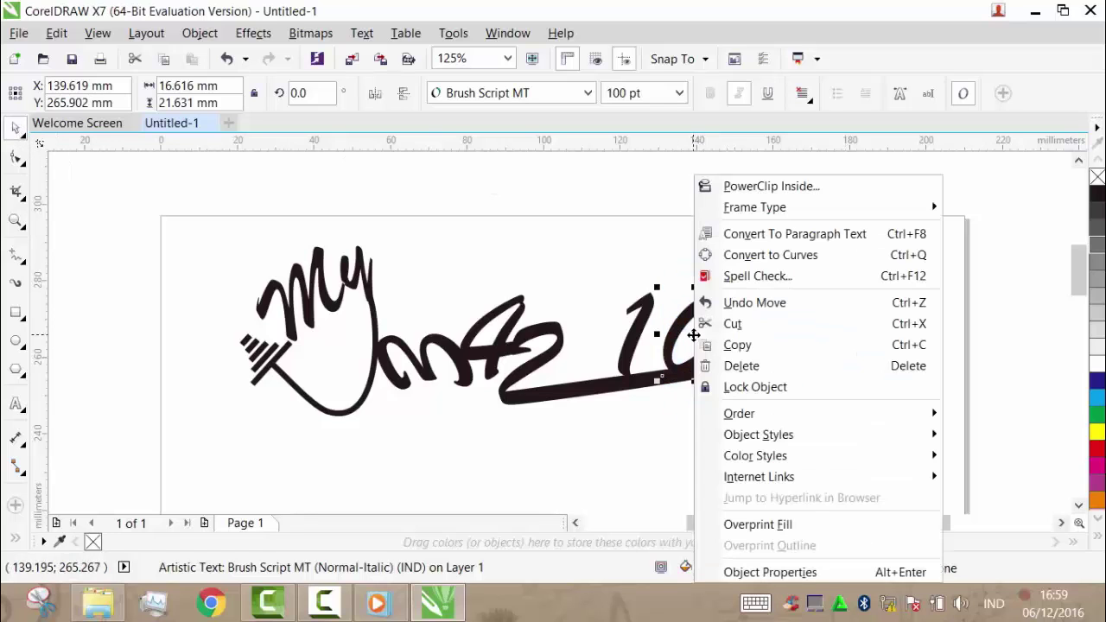
click(760, 258)
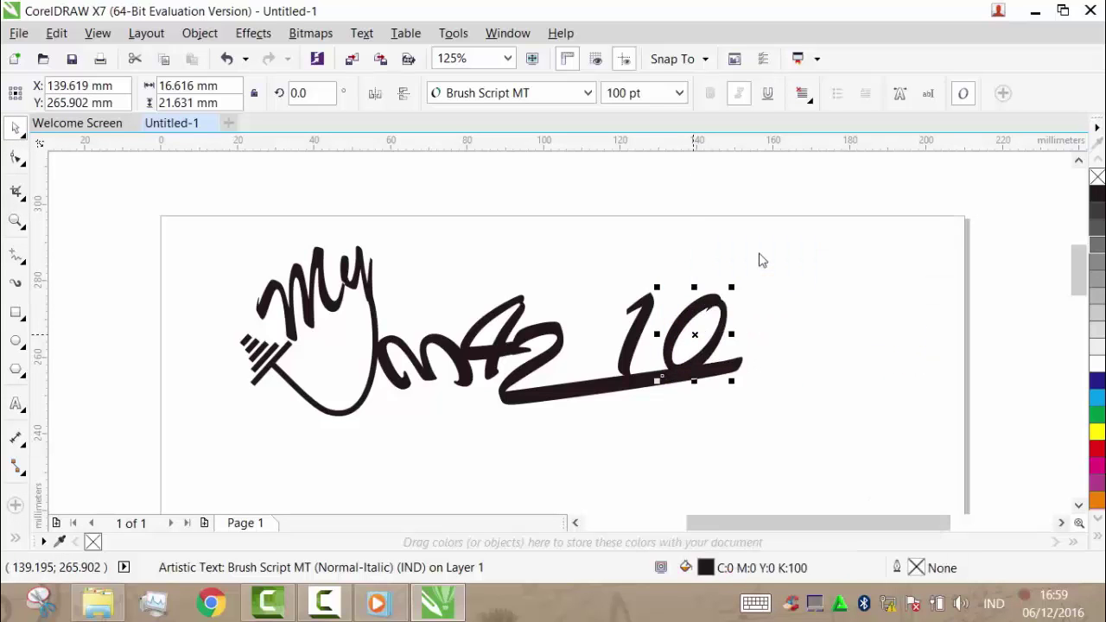
click(795, 311)
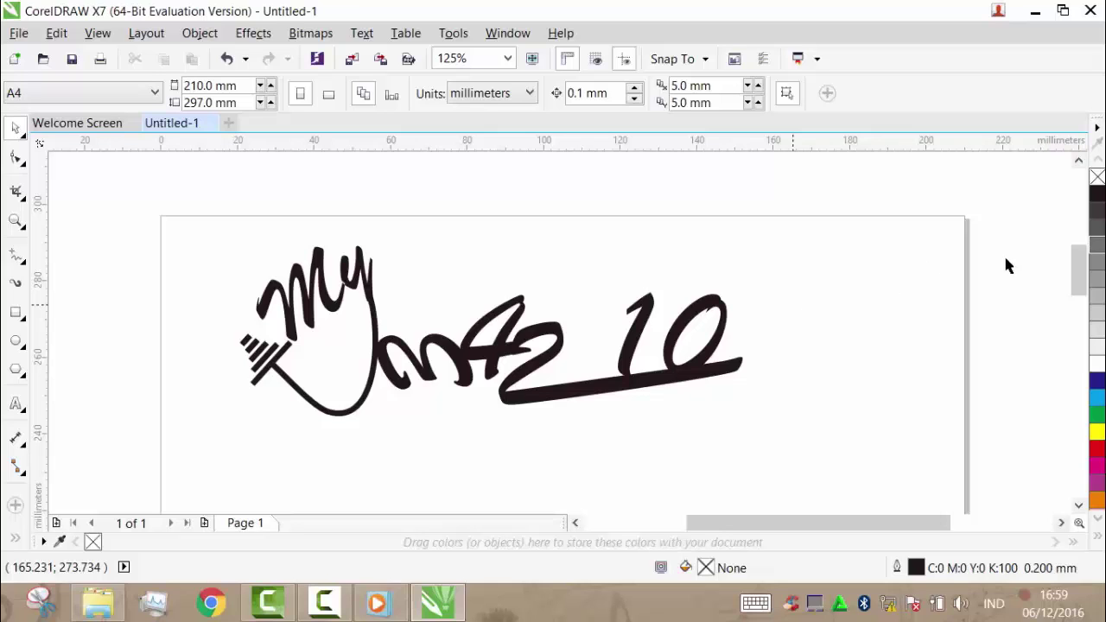
Draw a circle about 18.6 mm across below the lettering and move it to about X 25.7 mm, Y 225.5 mm.
drag(1077, 285, 1080, 292)
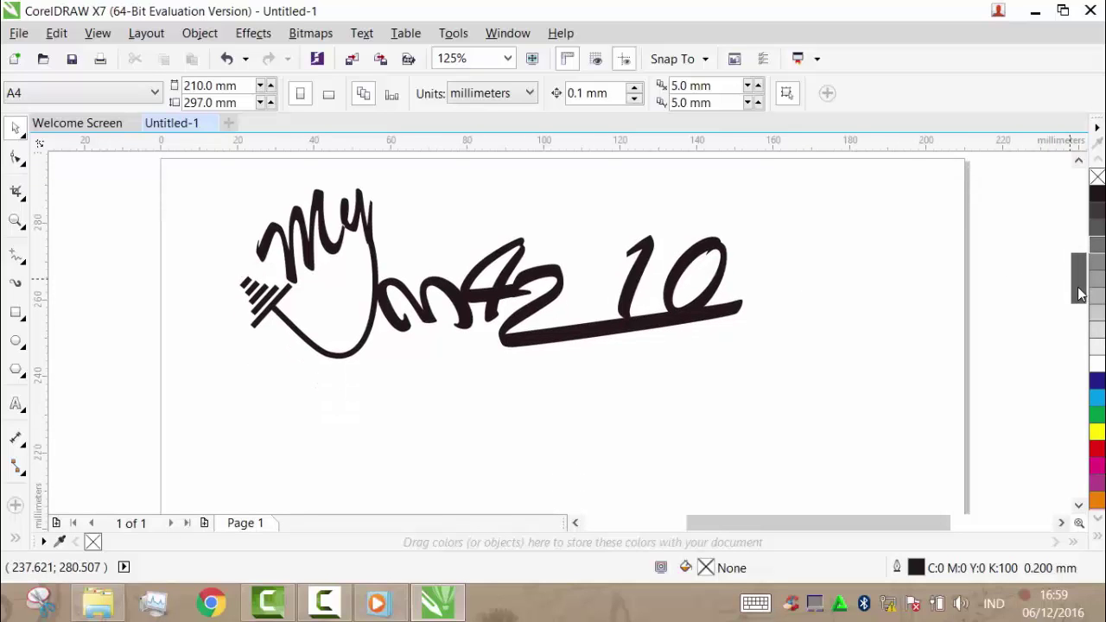
click(22, 347)
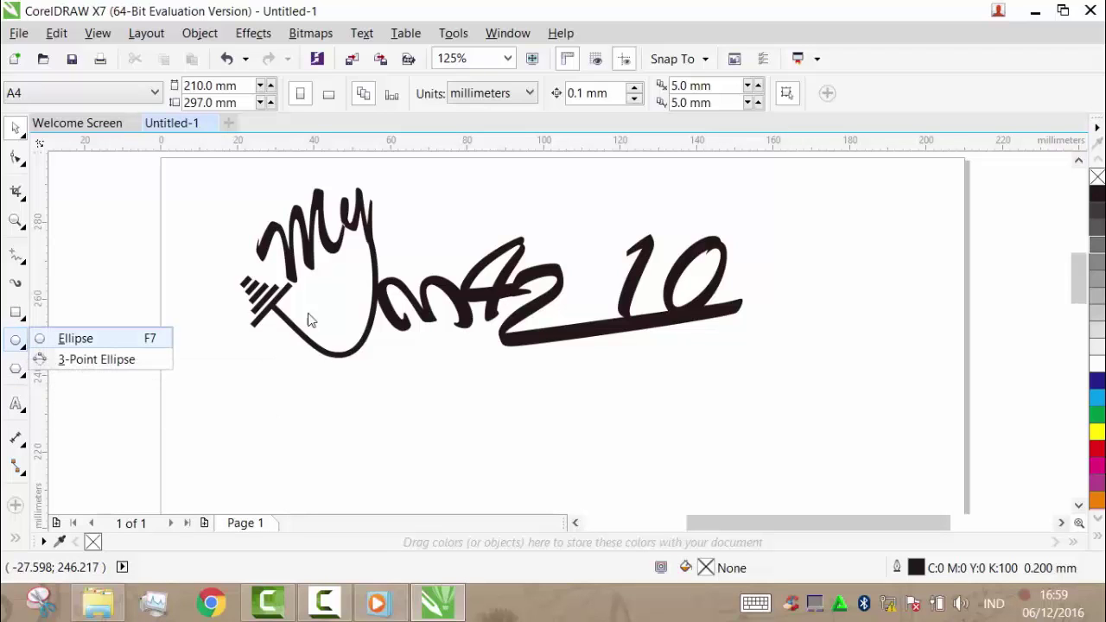
click(76, 338)
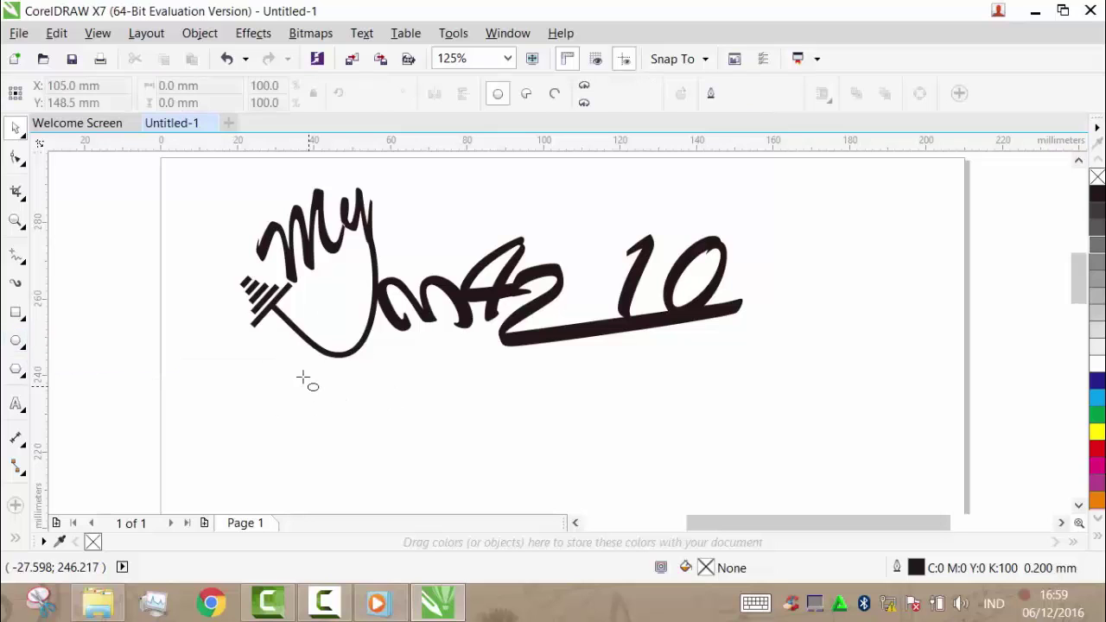
drag(304, 377, 374, 400)
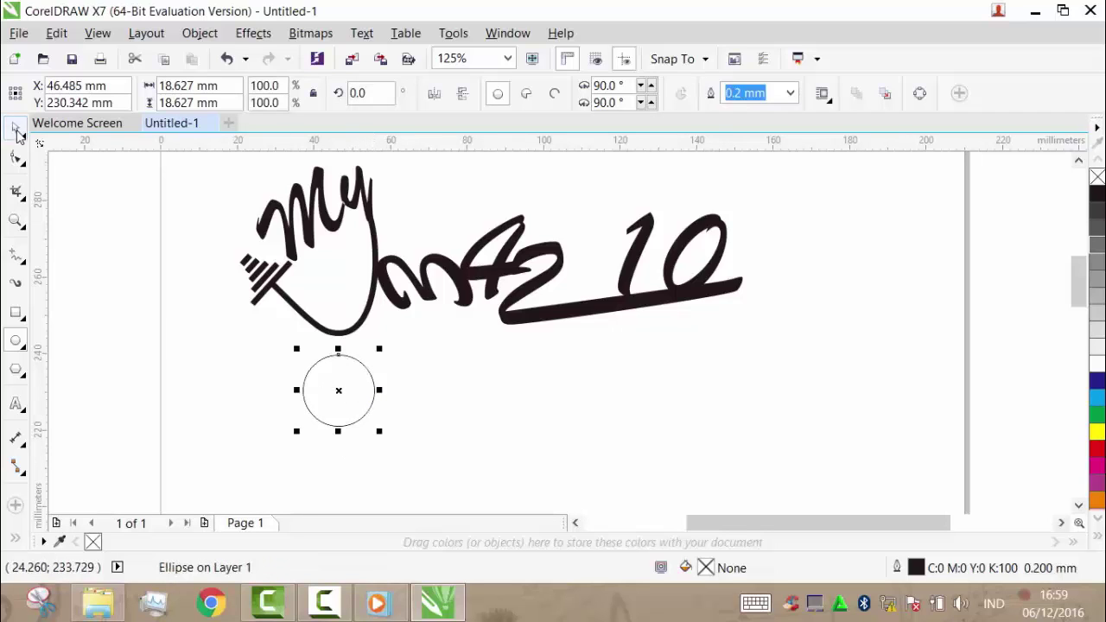
drag(351, 391, 259, 410)
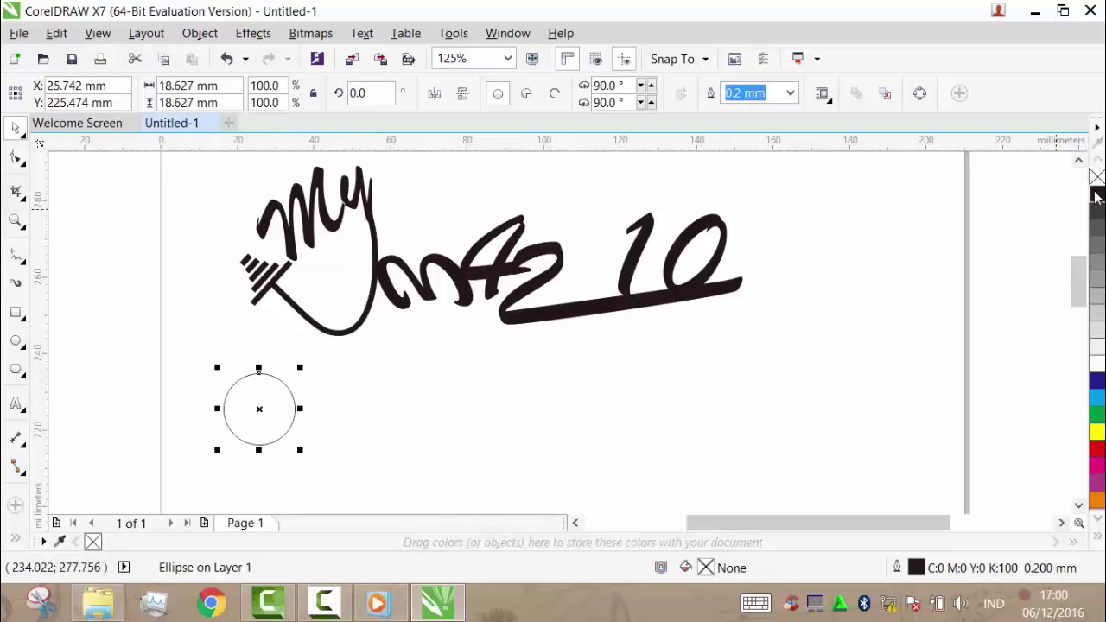
Fill the circle with black and shrink it to about 9.4 mm across.
click(1097, 197)
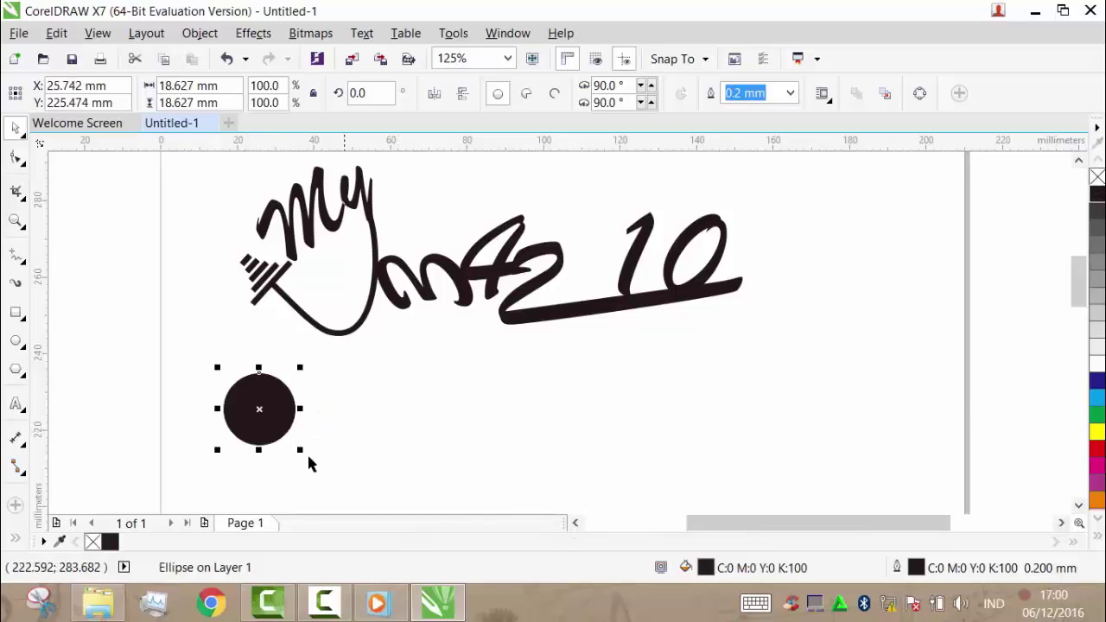
drag(299, 449, 271, 424)
drag(245, 396, 278, 412)
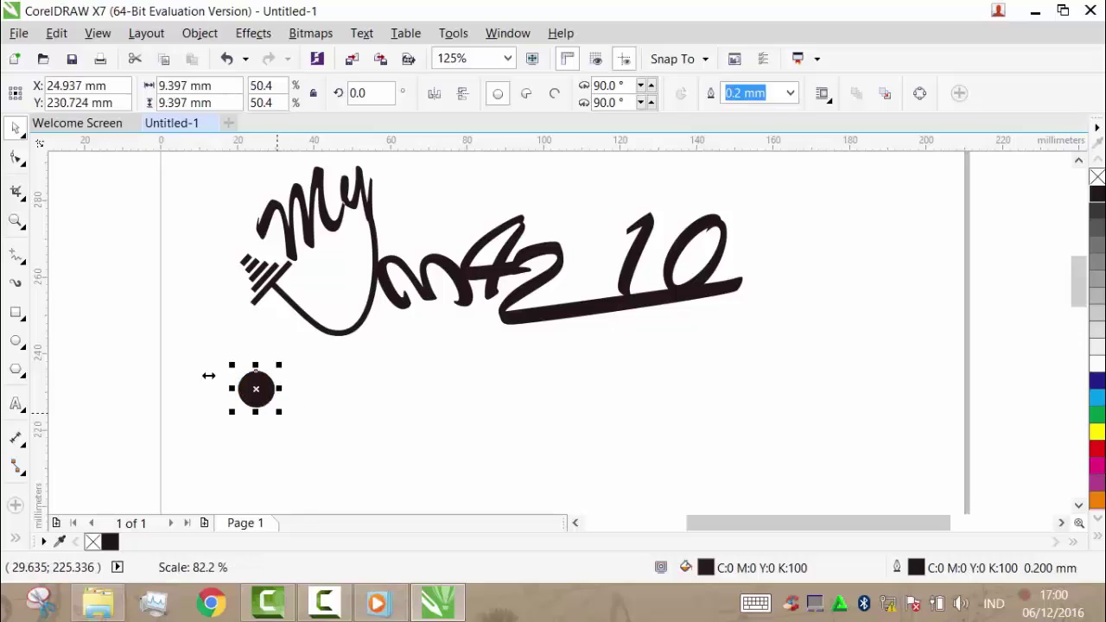
Draw a black-filled rectangle about 33.9 by 8 mm right of the circle and shift both shapes closer beneath the lettering.
click(15, 316)
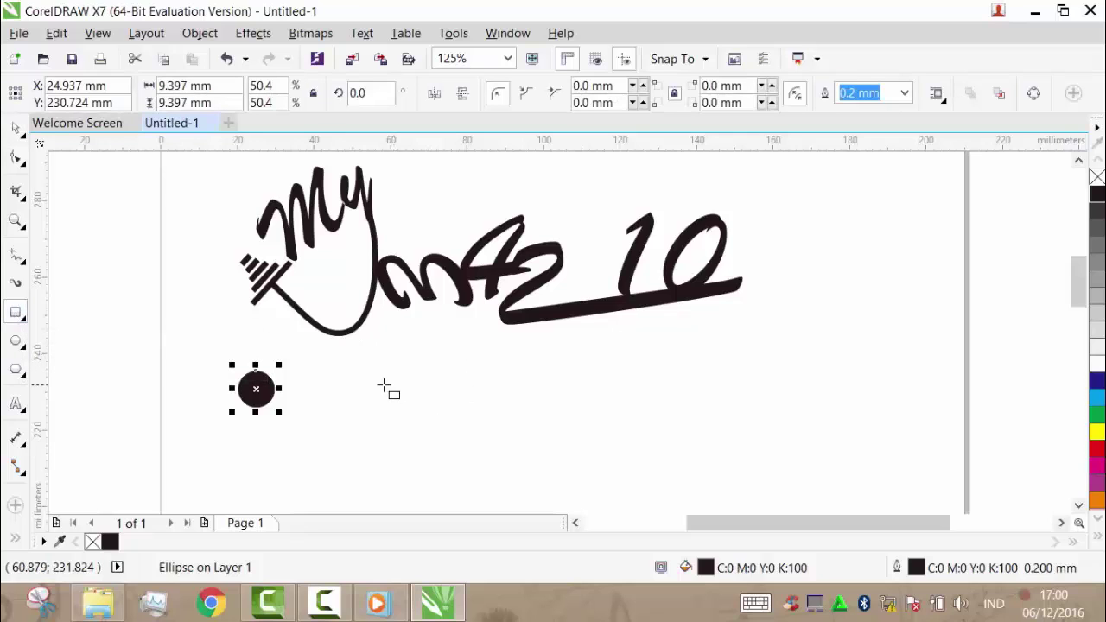
drag(383, 385, 466, 416)
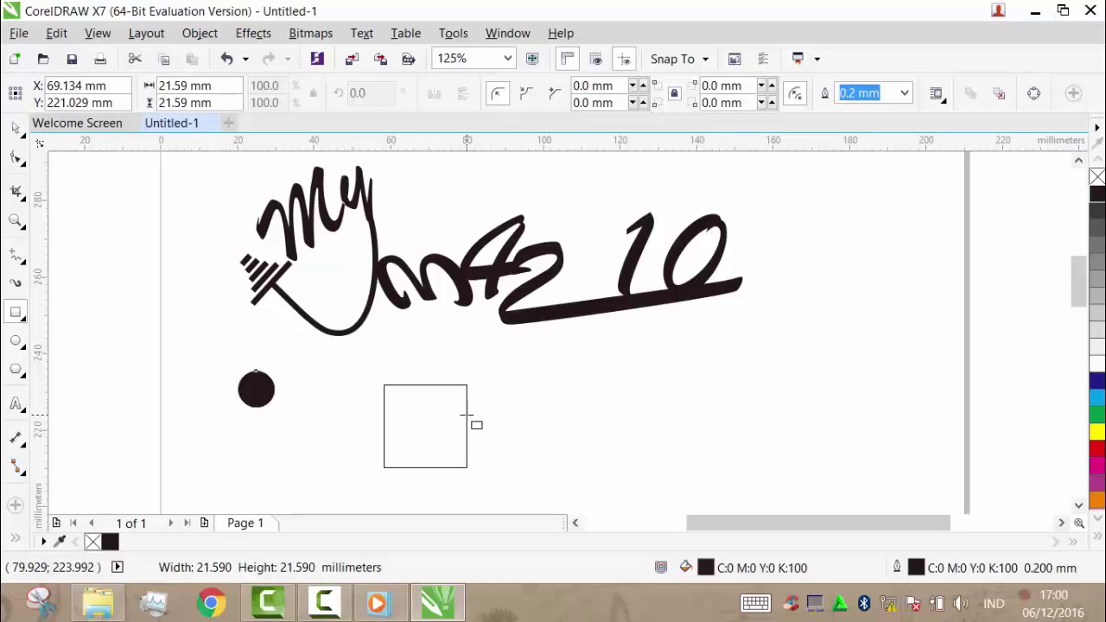
drag(465, 416, 513, 416)
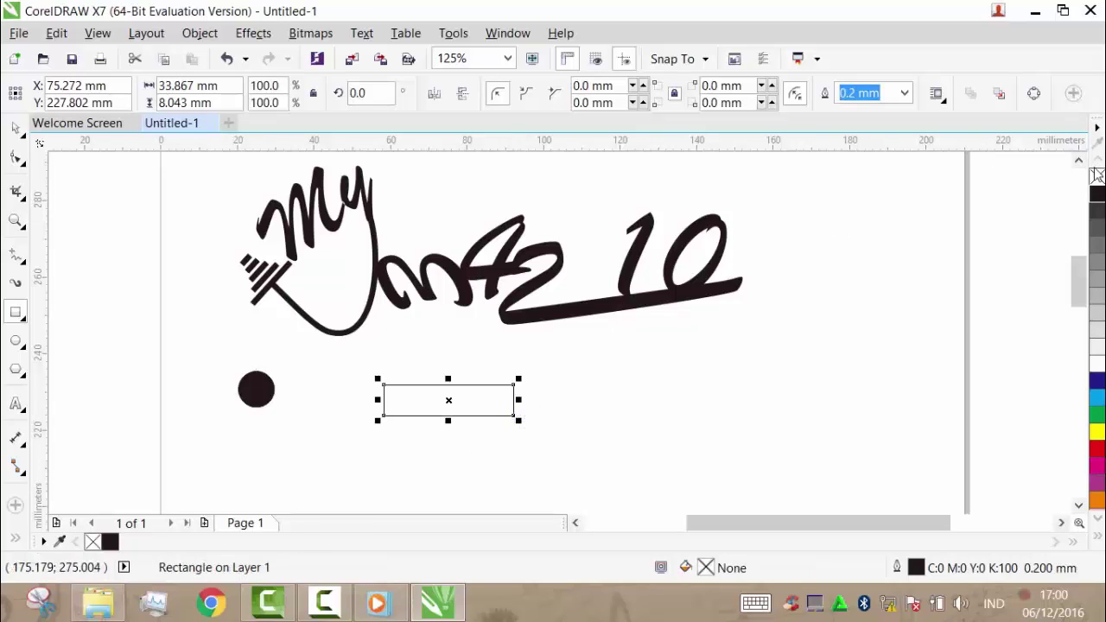
click(1097, 195)
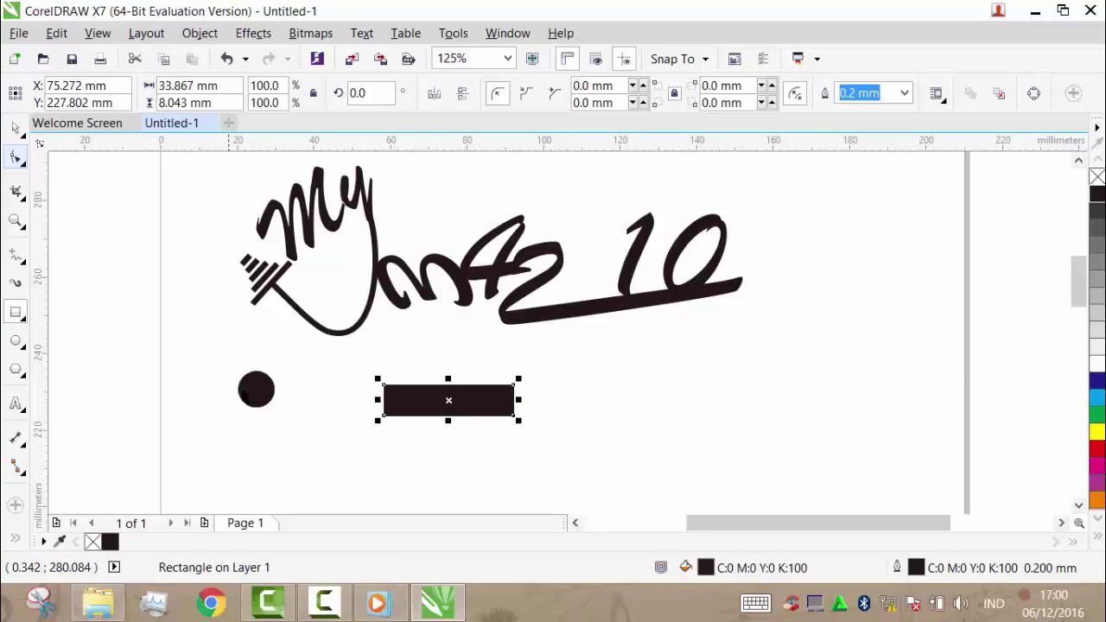
drag(270, 389, 315, 383)
mouse_move(469, 412)
mouse_down()
mouse_move(516, 393)
mouse_move(506, 394)
mouse_up()
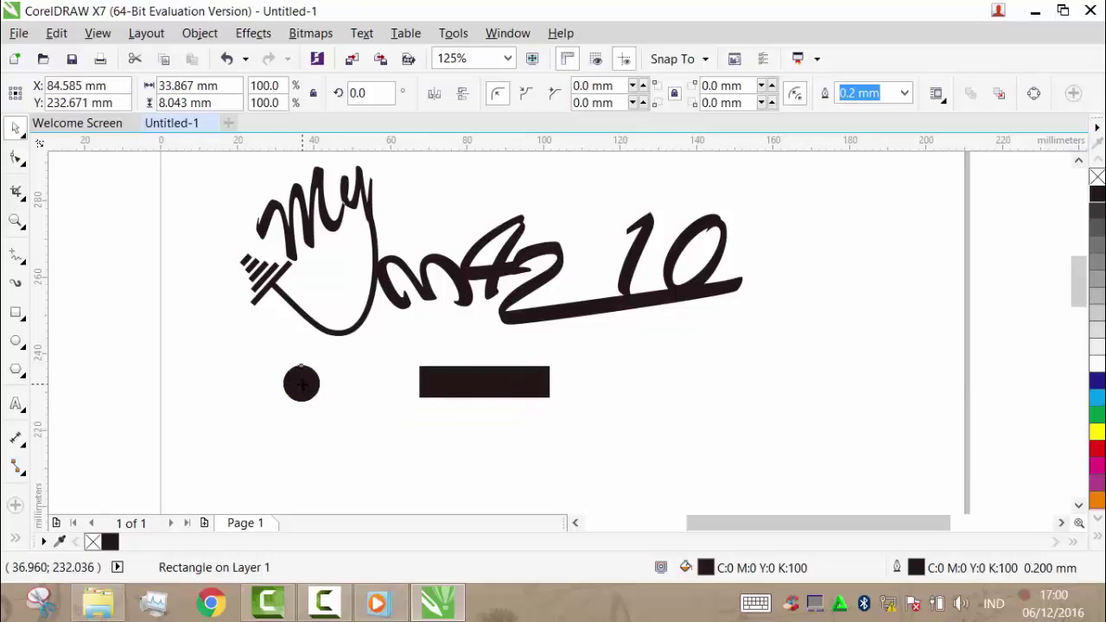
Duplicate the black circle and place the copy between the original and the rectangle, at about X 52 mm, Y 232.2 mm.
click(301, 383)
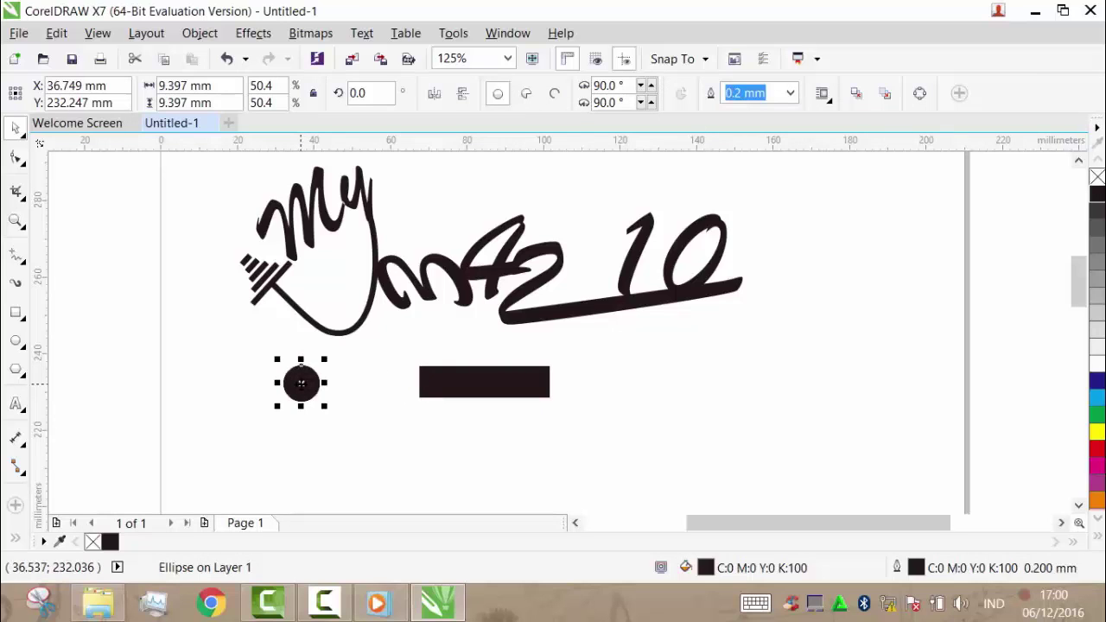
right_click(301, 383)
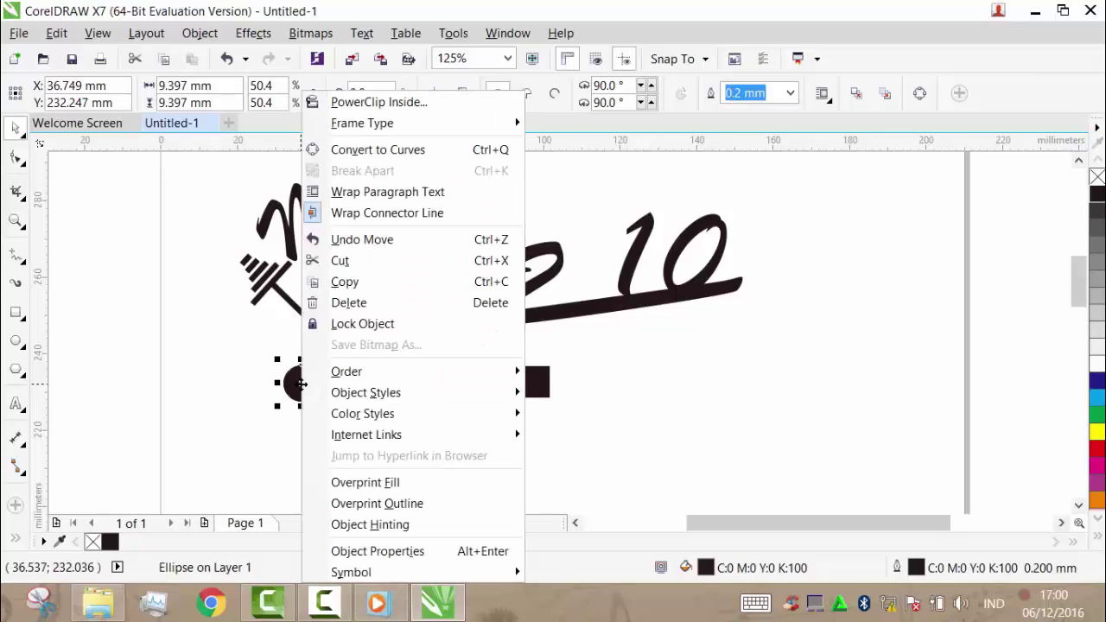
click(361, 288)
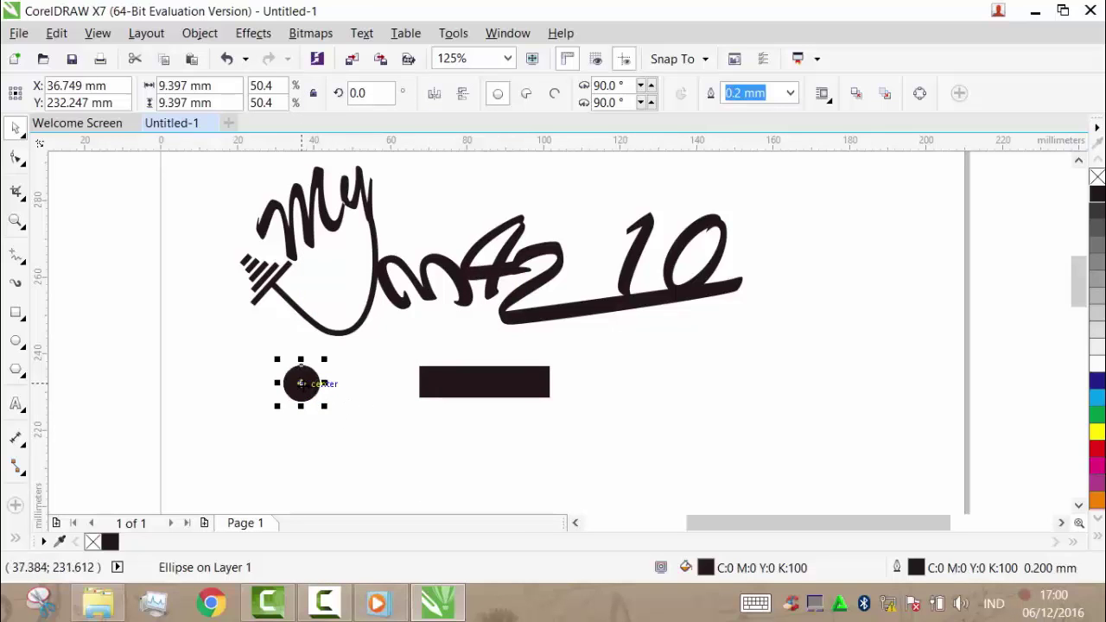
mouse_move(300, 383)
mouse_down()
mouse_move(358, 414)
mouse_move(363, 395)
mouse_move(351, 383)
mouse_move(312, 384)
mouse_up()
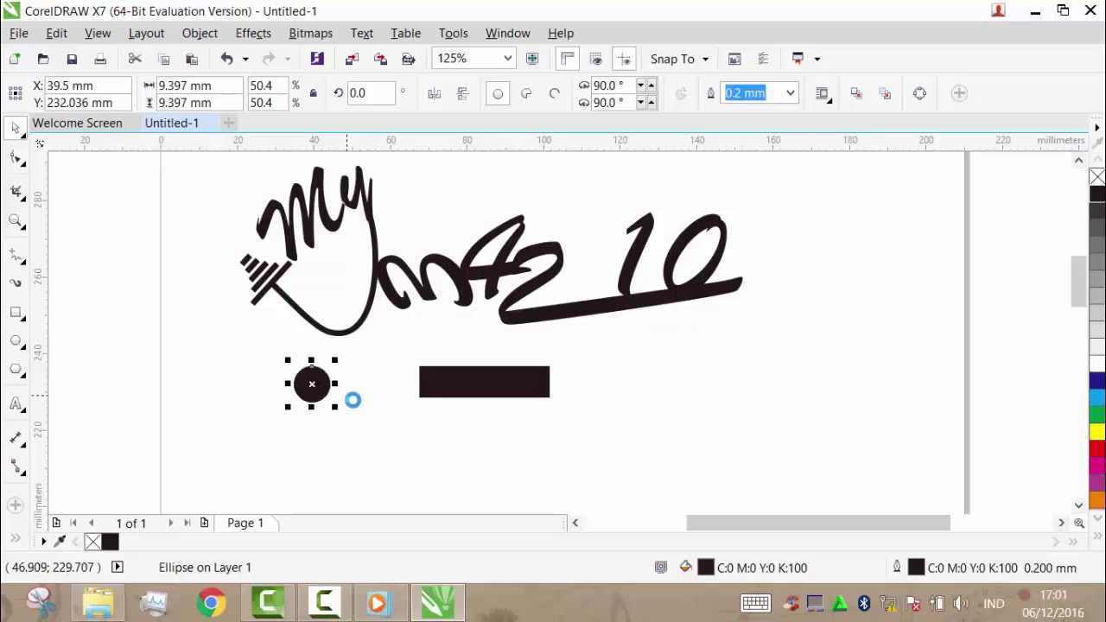
click(341, 406)
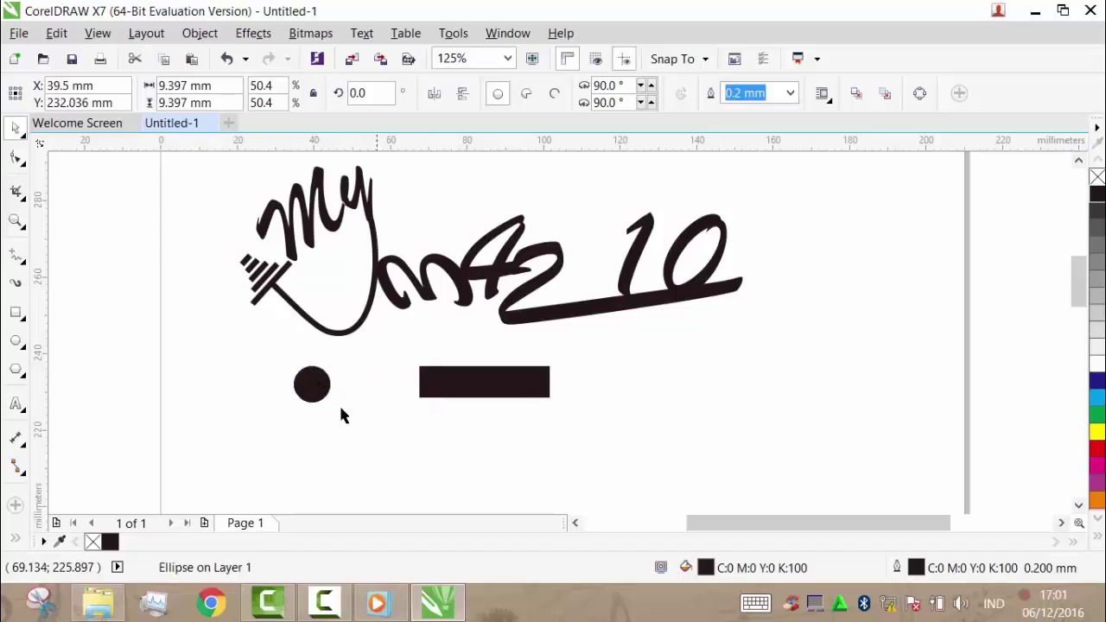
drag(320, 388, 360, 384)
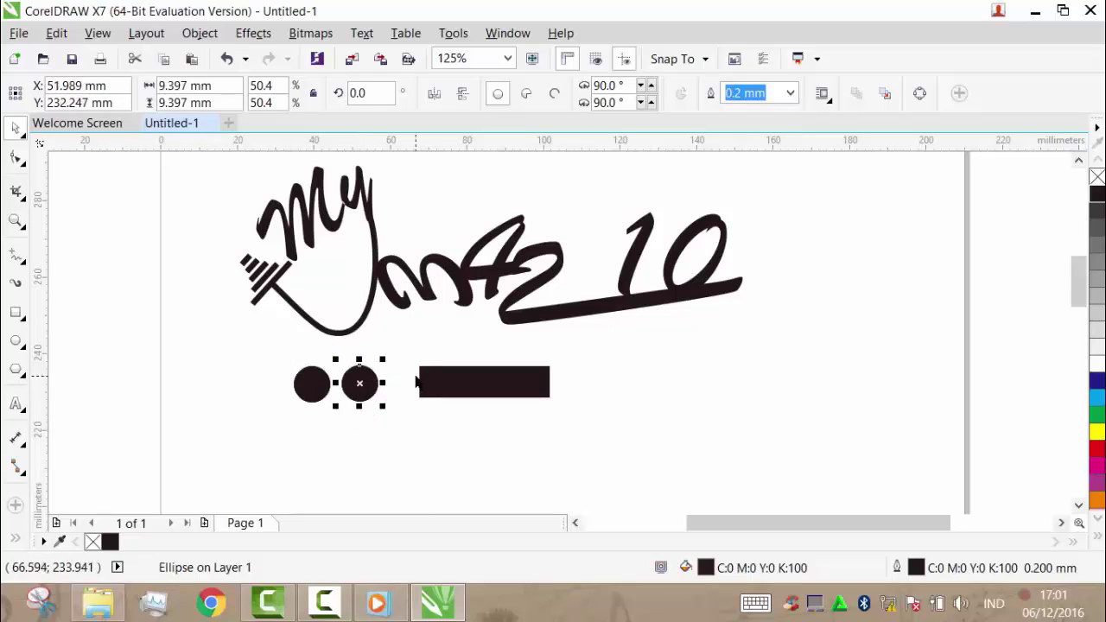
Arrange the two circles and the rectangle closely in a row, with the rectangle at about X 70.6 mm, Y 233.7 mm.
click(463, 396)
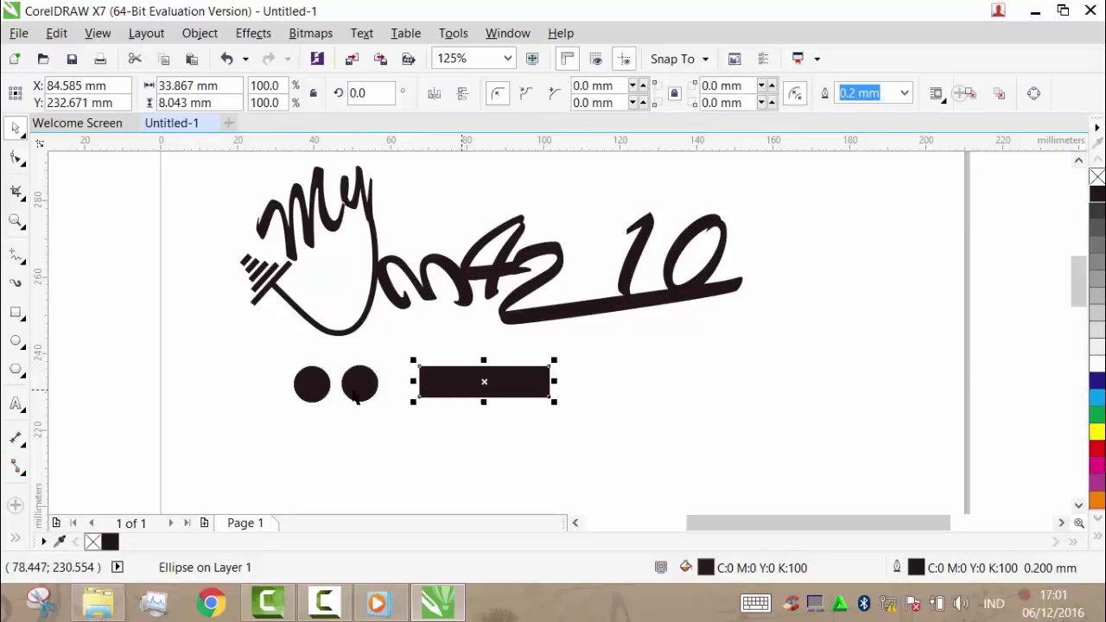
drag(308, 386, 285, 385)
drag(360, 384, 395, 375)
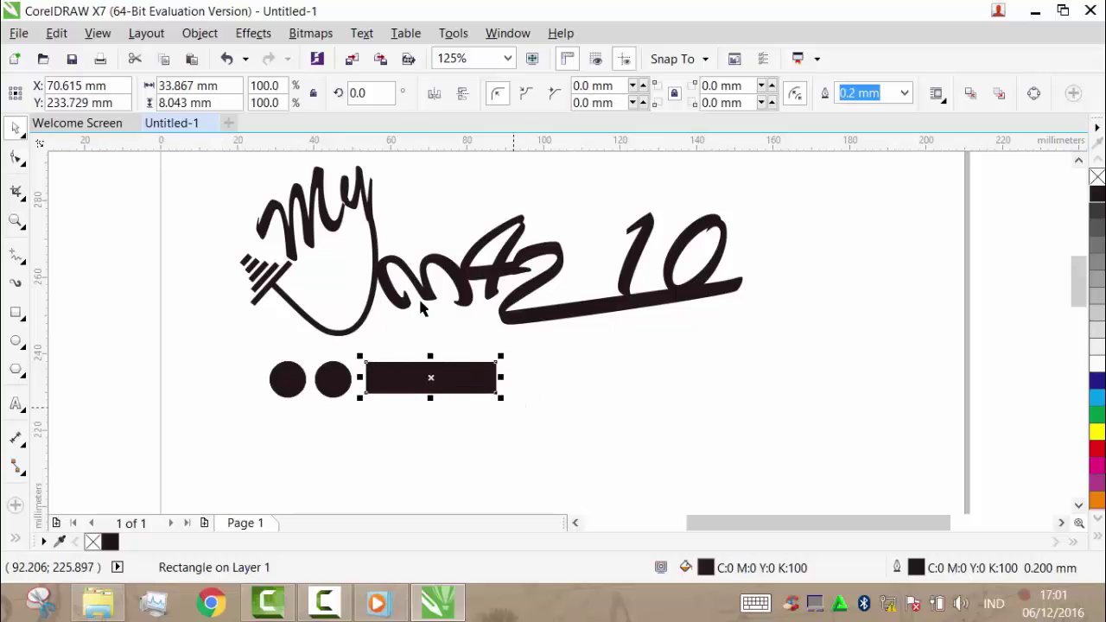
click(346, 388)
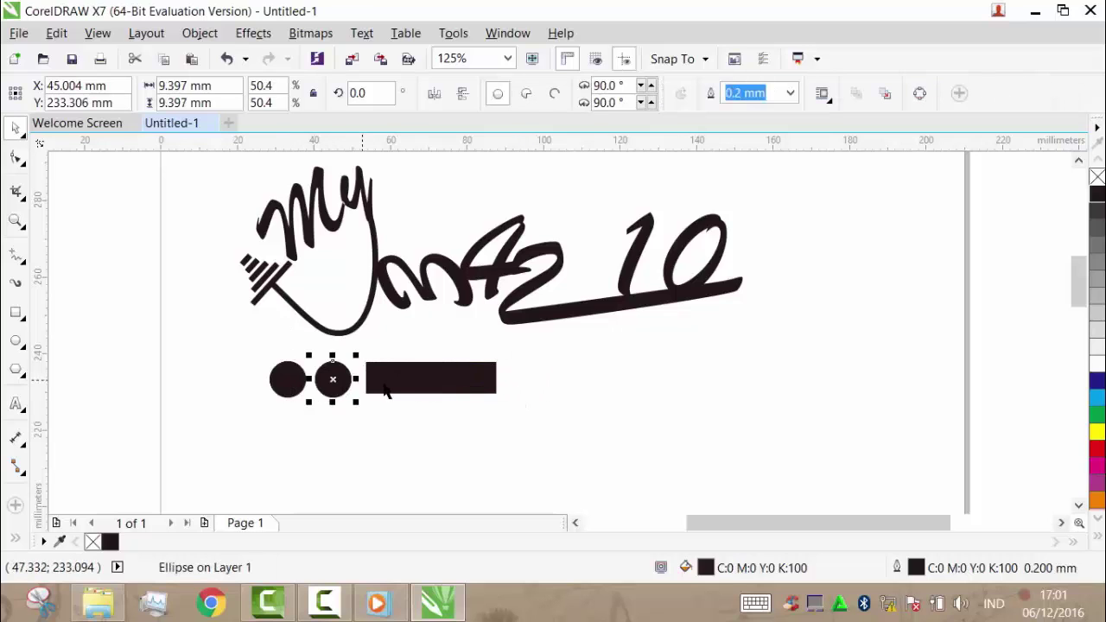
mouse_move(333, 378)
mouse_down()
mouse_move(499, 371)
mouse_move(530, 376)
mouse_move(334, 380)
mouse_move(539, 383)
mouse_move(330, 378)
mouse_up()
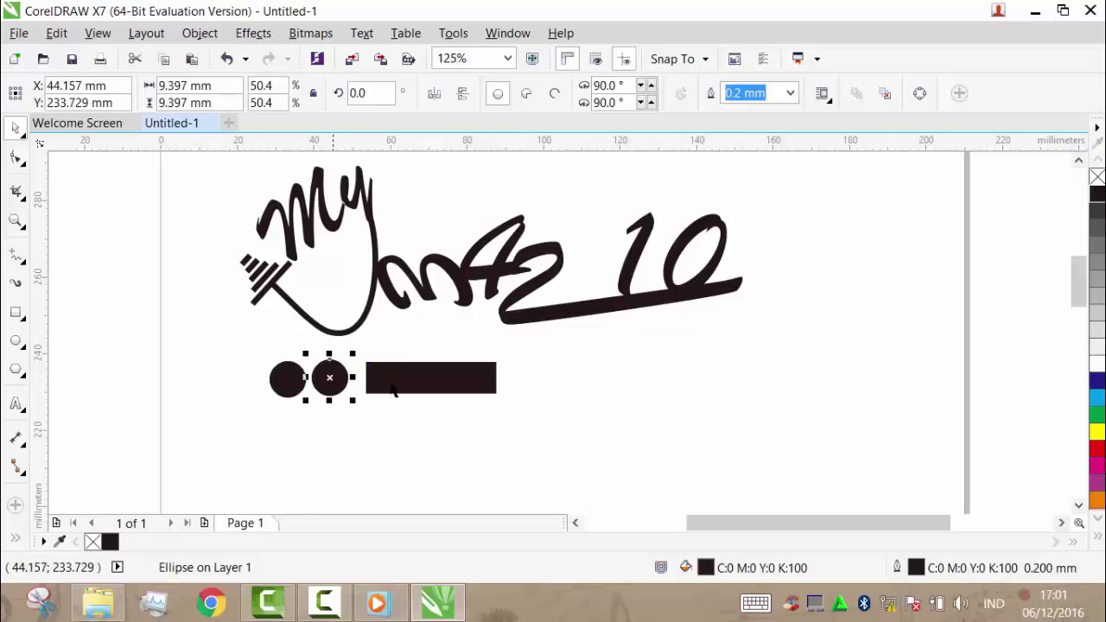
Copy the second circle and move it next to the rectangle, at about X 46.7 mm, Y 233.5 mm.
click(331, 408)
right_click(322, 380)
click(399, 281)
mouse_move(330, 377)
mouse_down()
mouse_move(530, 383)
mouse_move(340, 378)
mouse_up()
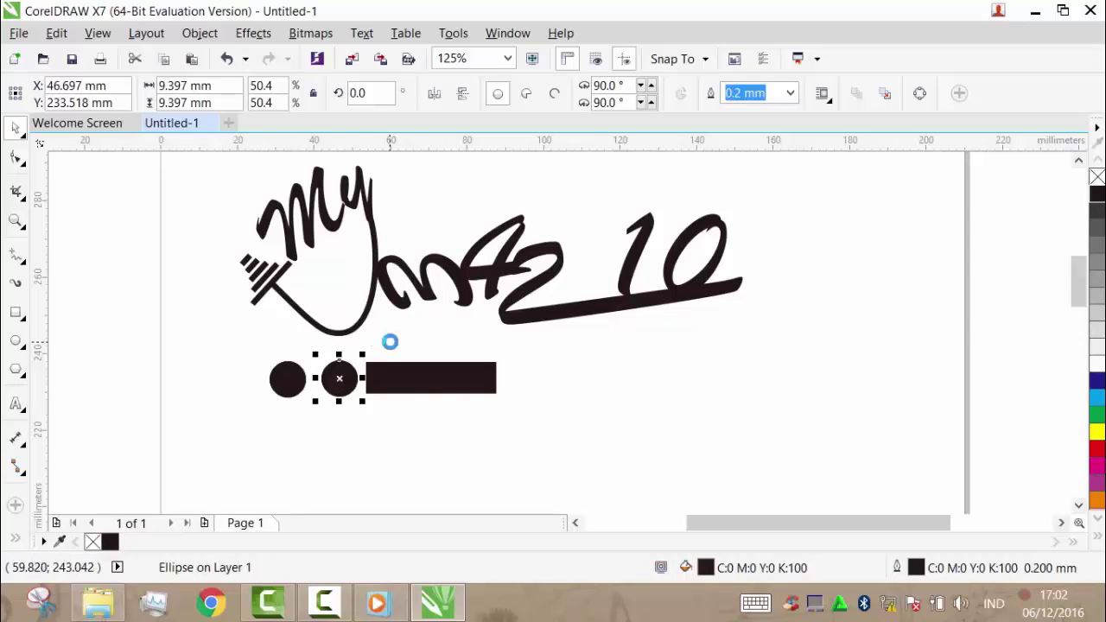
Try the second circle beneath the rectangle and return it to the row at about X 45 mm, Y 232 mm.
drag(338, 377, 382, 418)
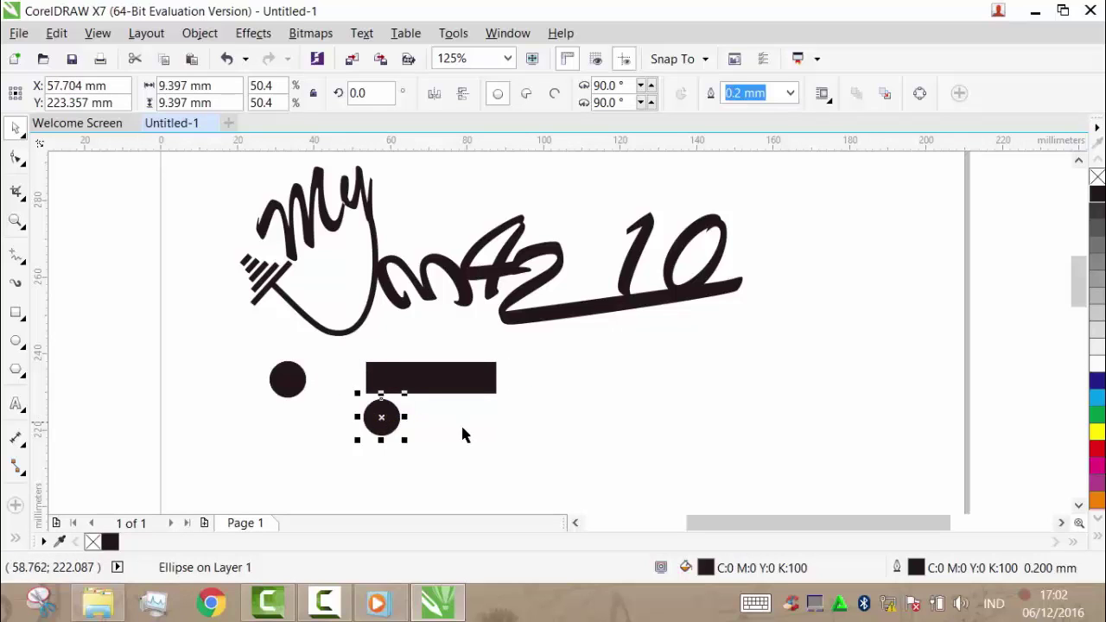
click(462, 427)
click(372, 415)
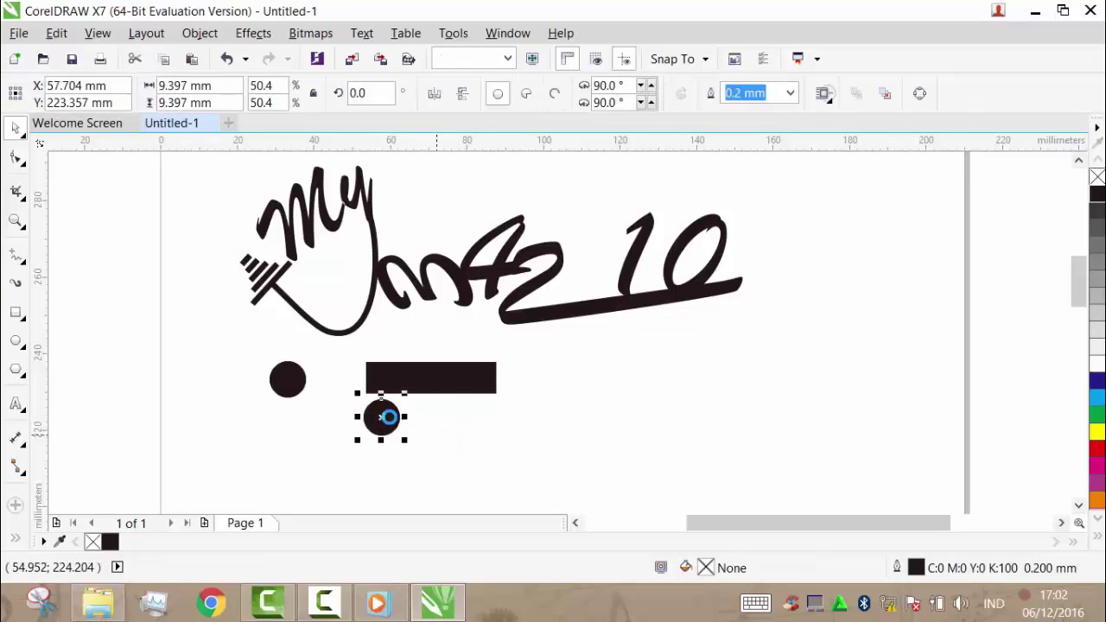
drag(389, 418, 333, 384)
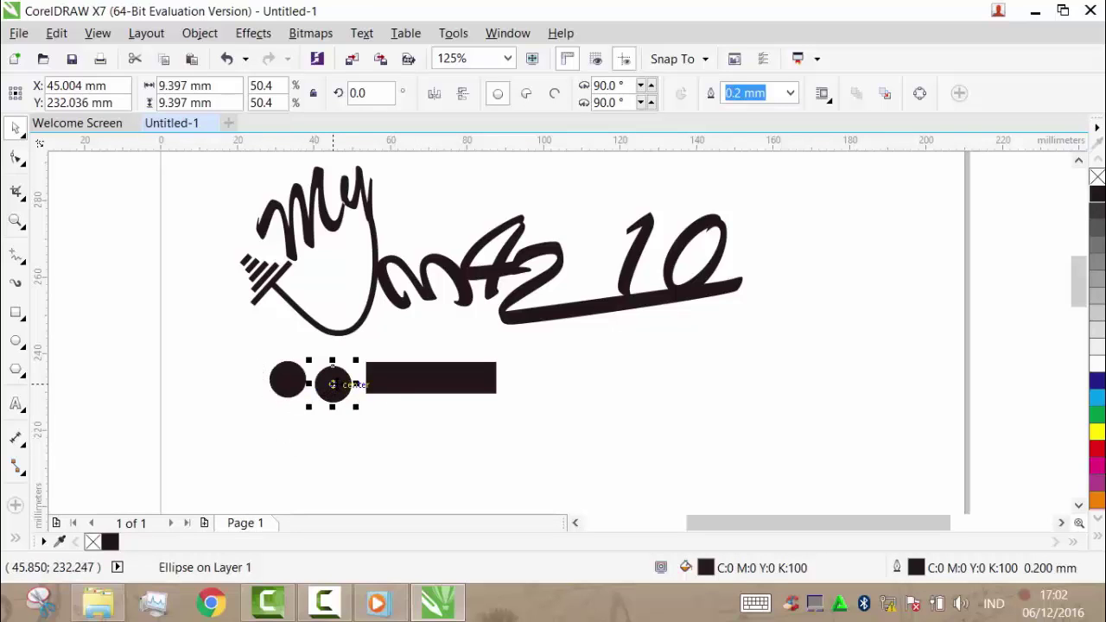
Try the second circle beyond the rectangle's far end and return it to about X 47 mm, Y 232.7 mm.
drag(332, 384, 517, 375)
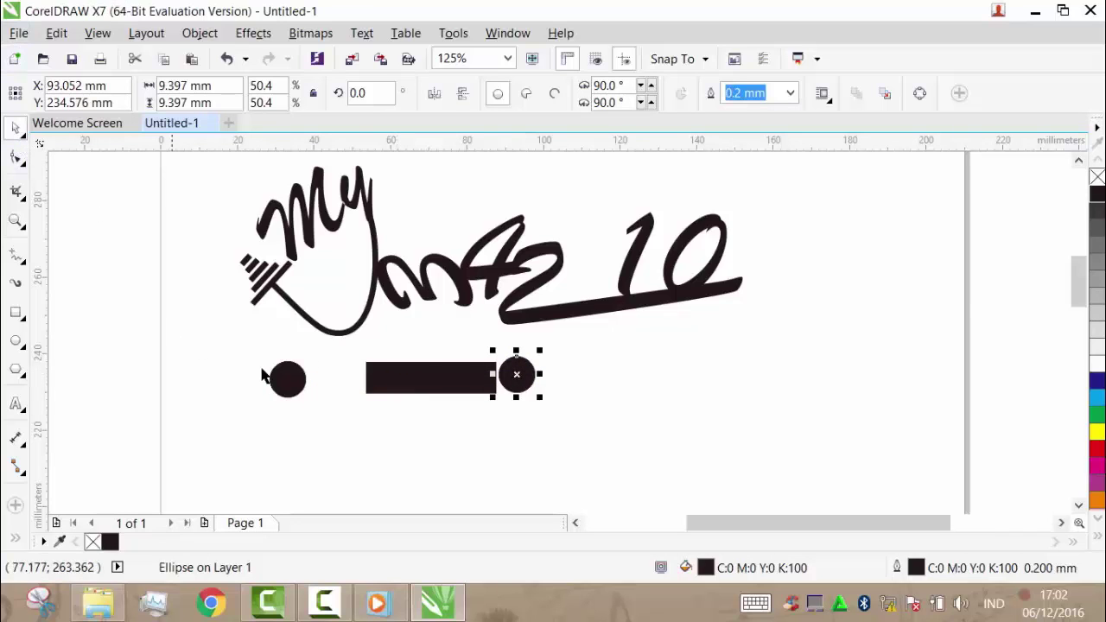
click(313, 368)
drag(498, 384, 325, 382)
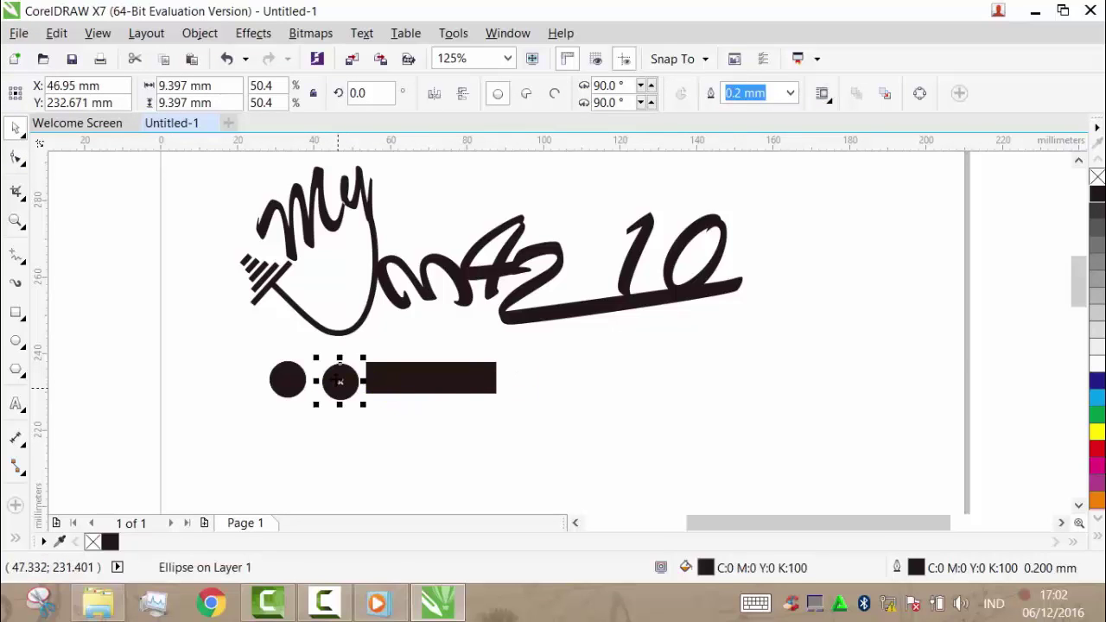
Copy the second circle and place one duplicate beyond the rectangle at about X 97.1 mm, Y 232.5 mm, and another below the rectangle.
right_click(338, 381)
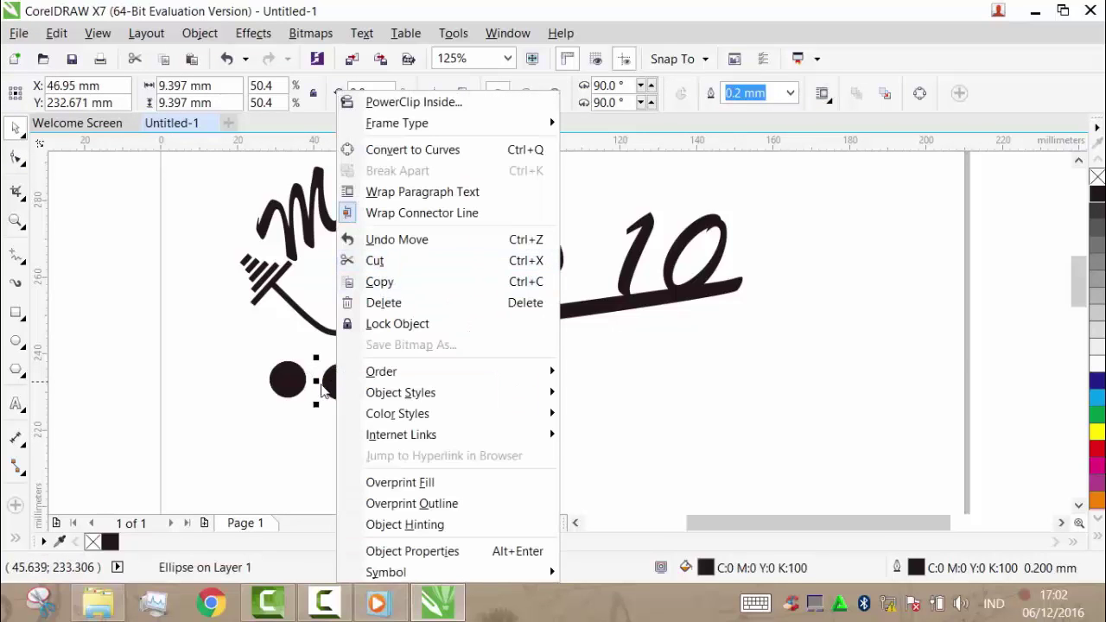
click(320, 389)
right_click(333, 385)
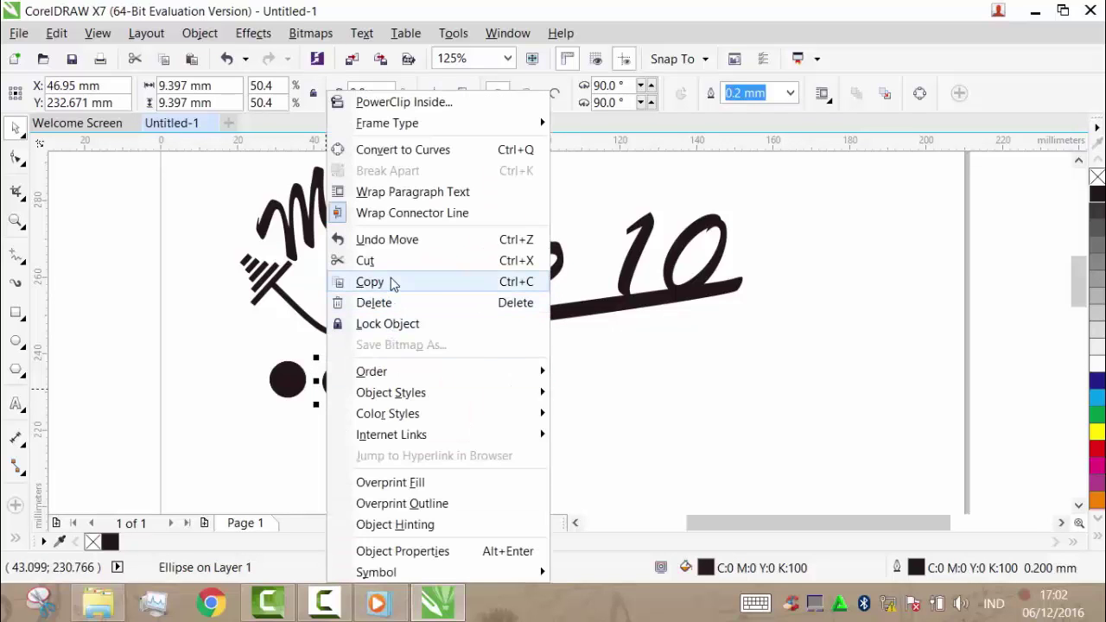
click(390, 284)
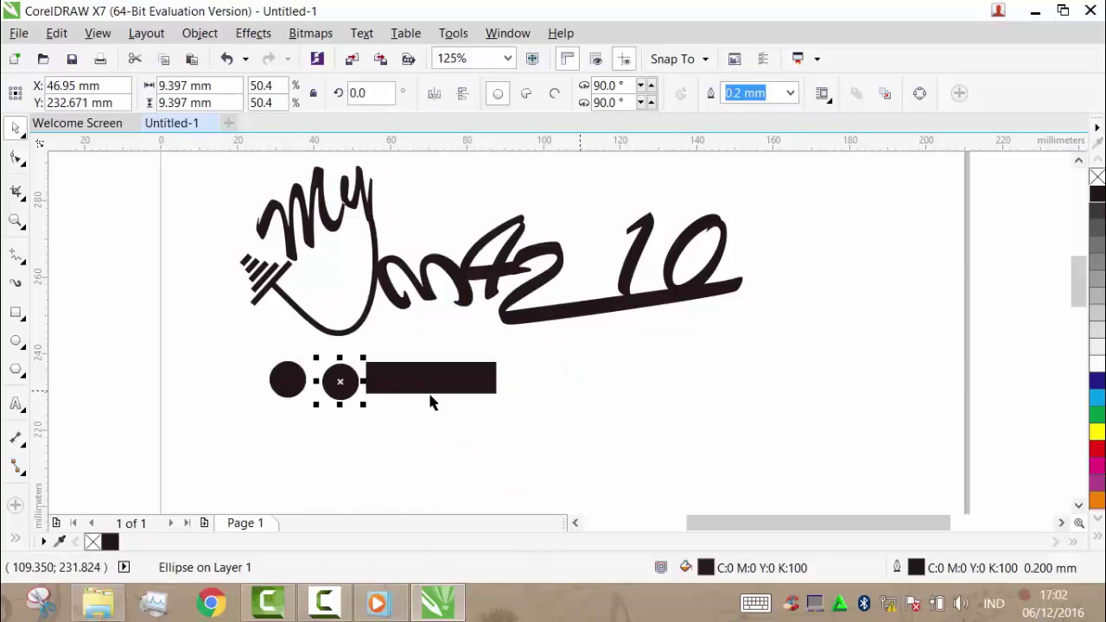
key(ctrl+v)
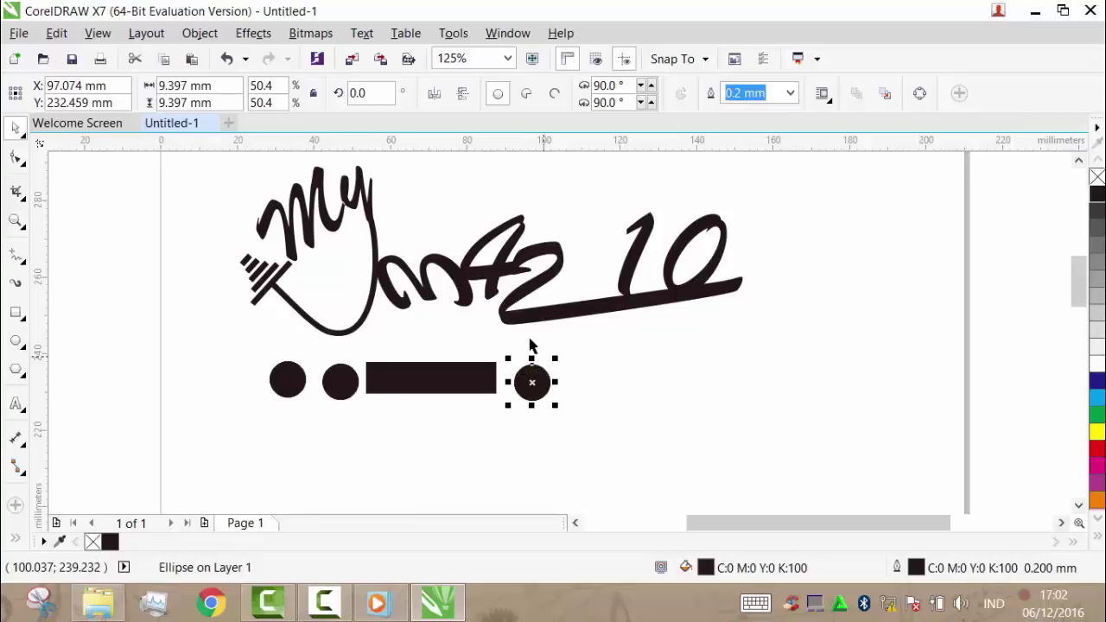
click(605, 399)
click(340, 380)
drag(395, 434, 427, 465)
Move the rectangle out past the row's last circle, to about X 125.2 mm, Y 234.6 mm.
click(439, 392)
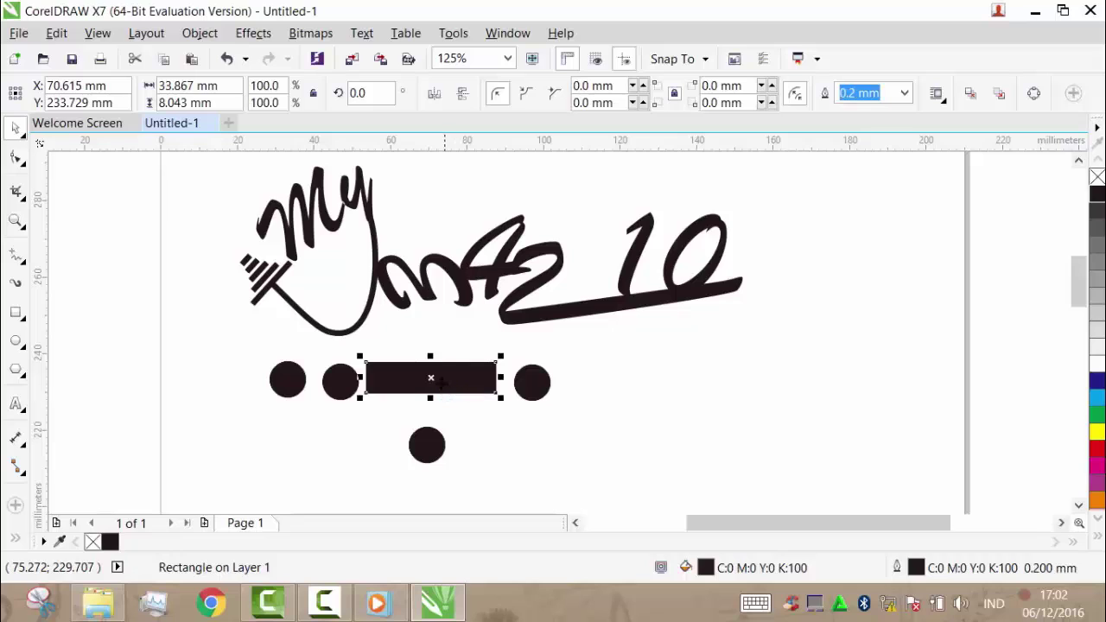
drag(430, 378, 608, 433)
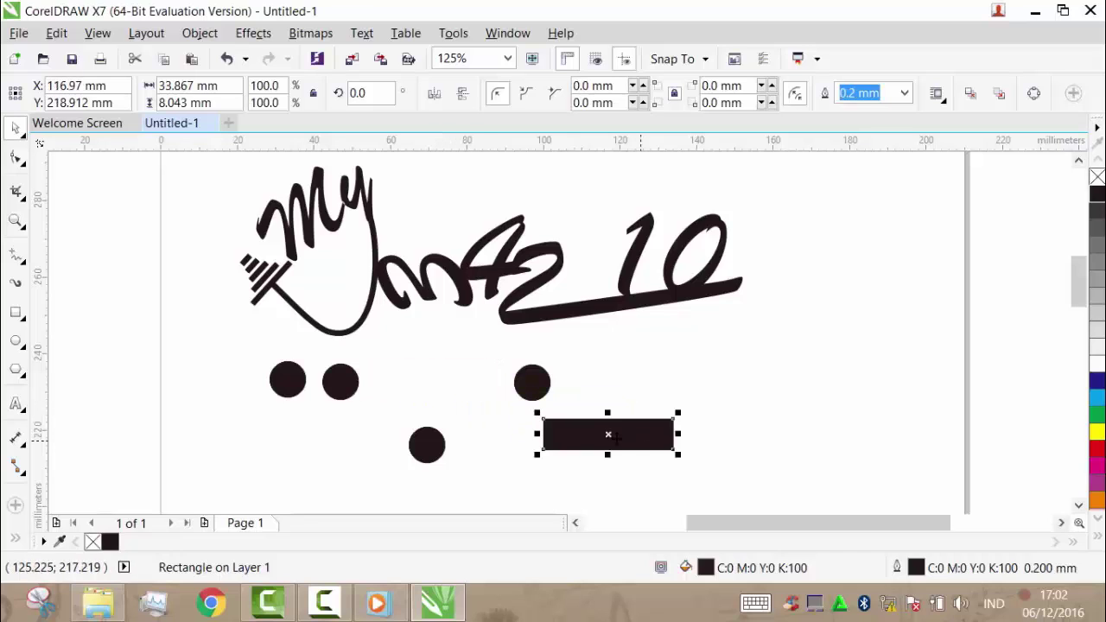
click(622, 436)
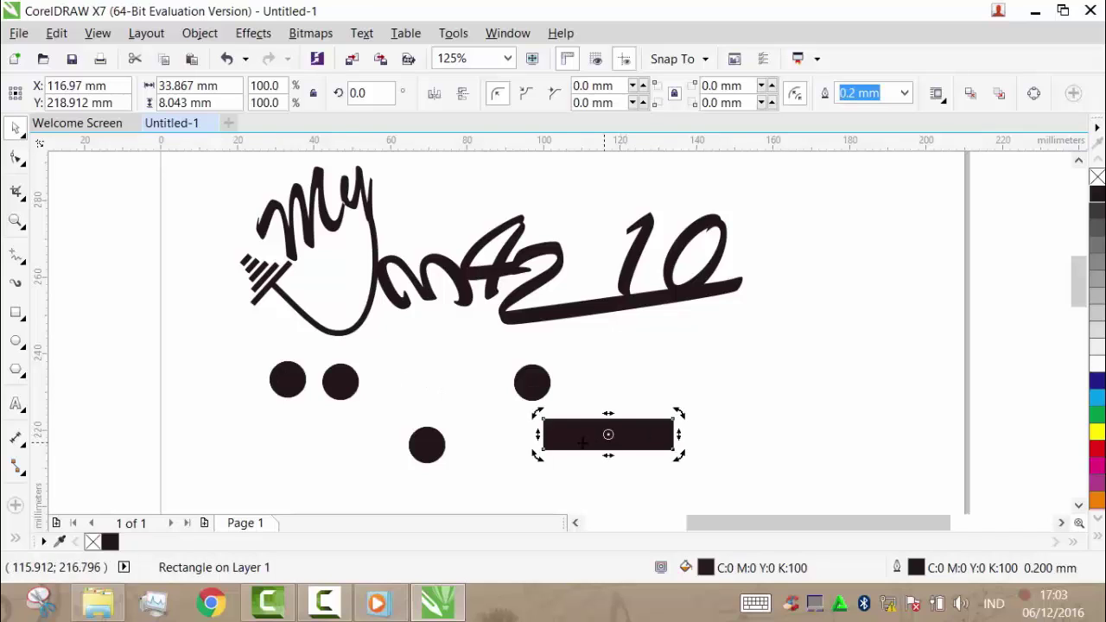
click(584, 441)
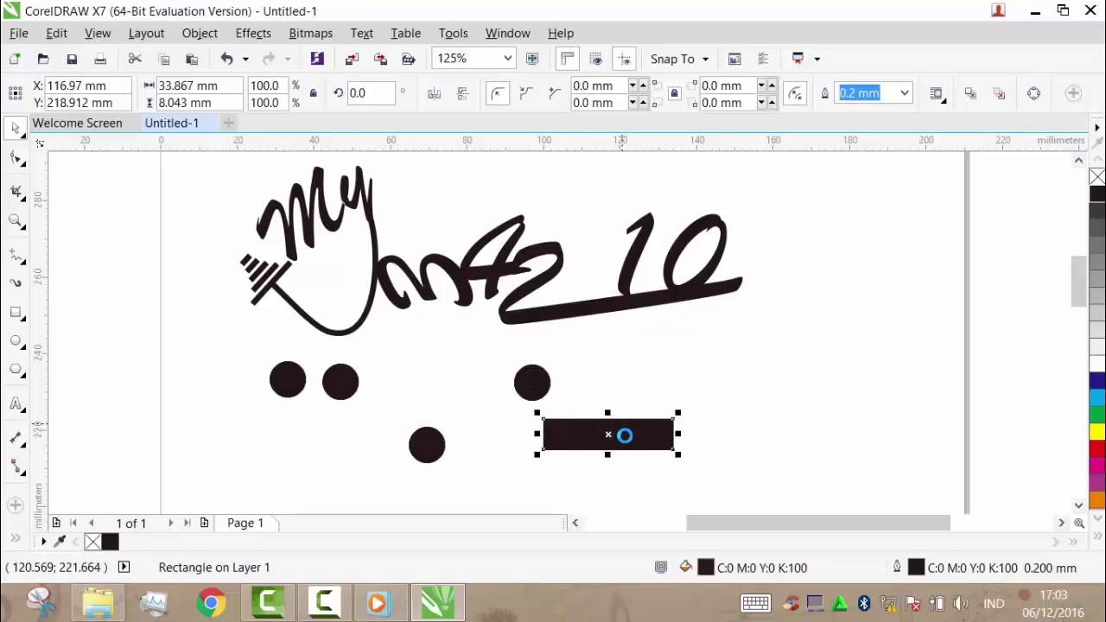
drag(615, 438, 654, 375)
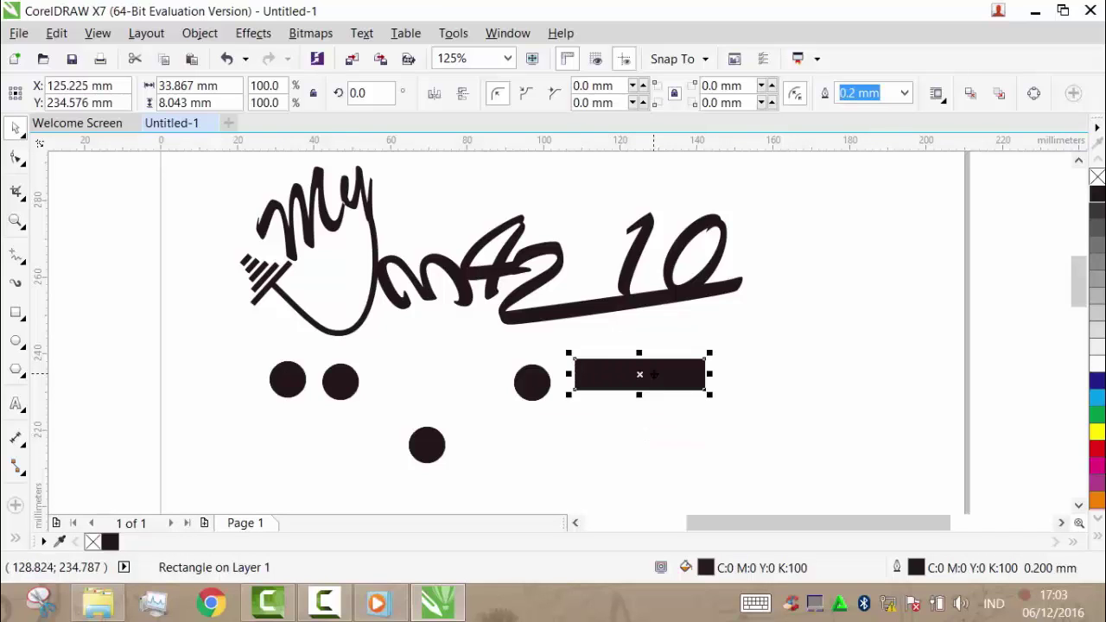
Copy the rectangle and spread four duplicates around it in the free space to its right and below.
right_click(654, 374)
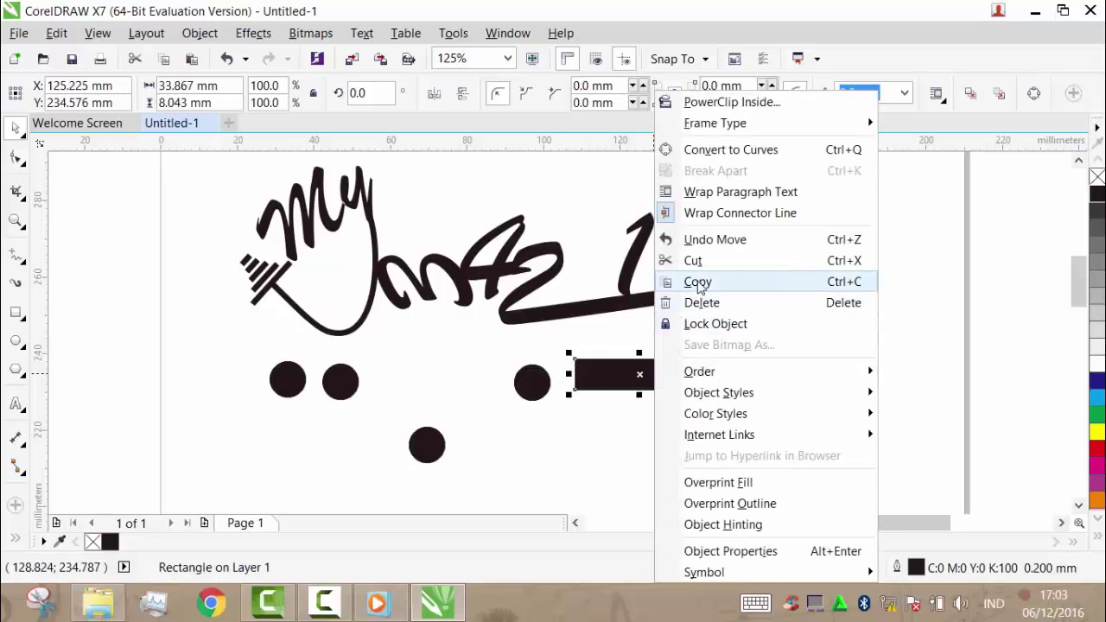
click(698, 282)
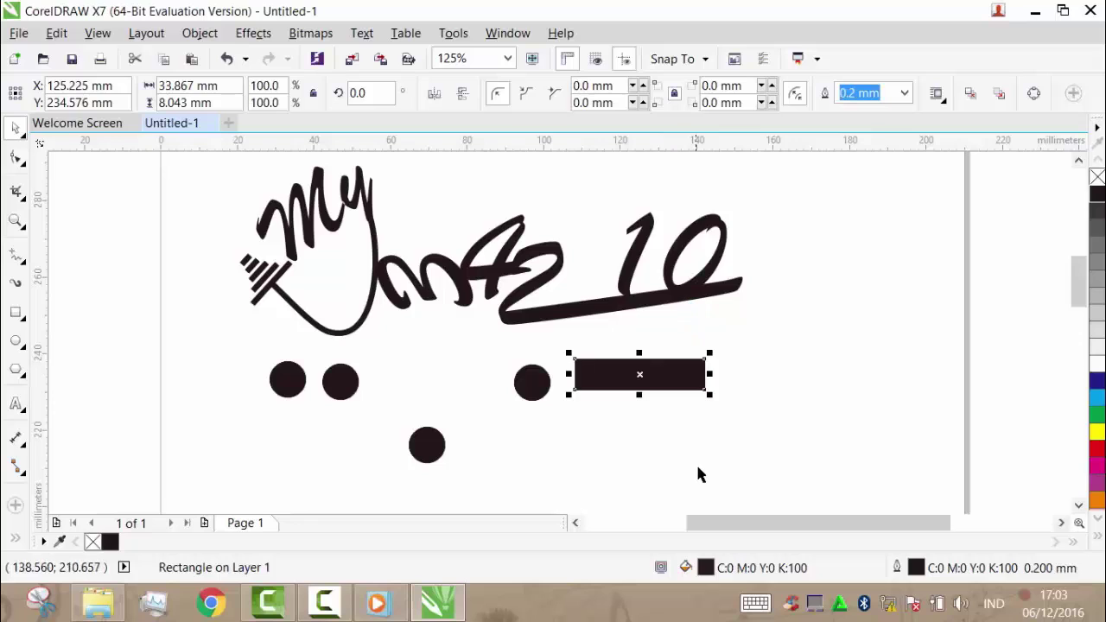
key(ctrl+v)
drag(654, 374, 655, 427)
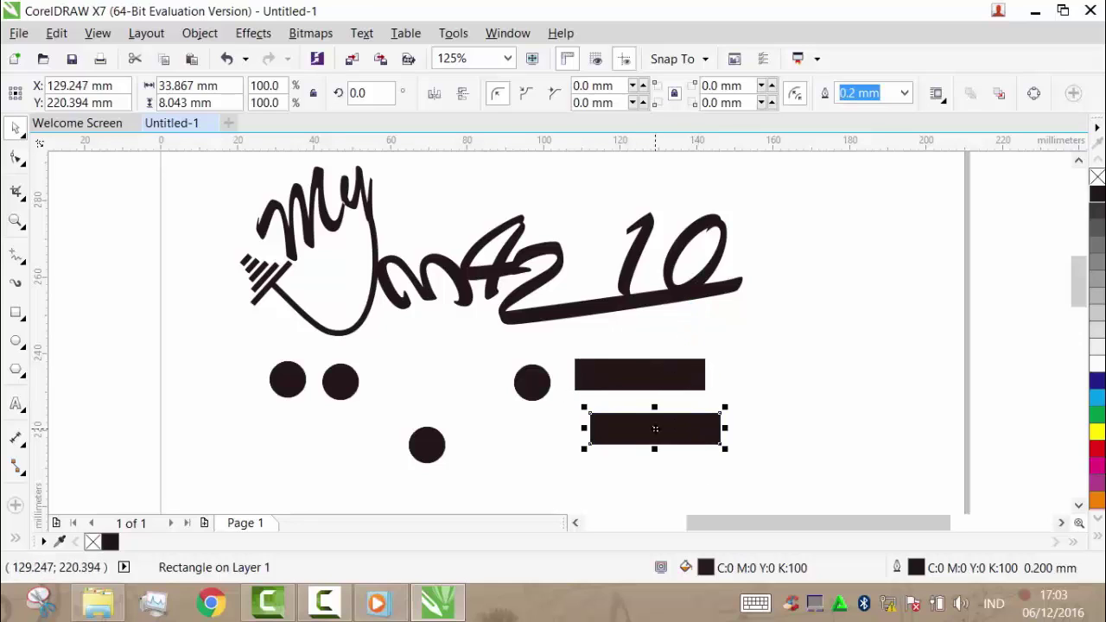
key(ctrl+v)
drag(649, 375, 809, 370)
key(Tab)
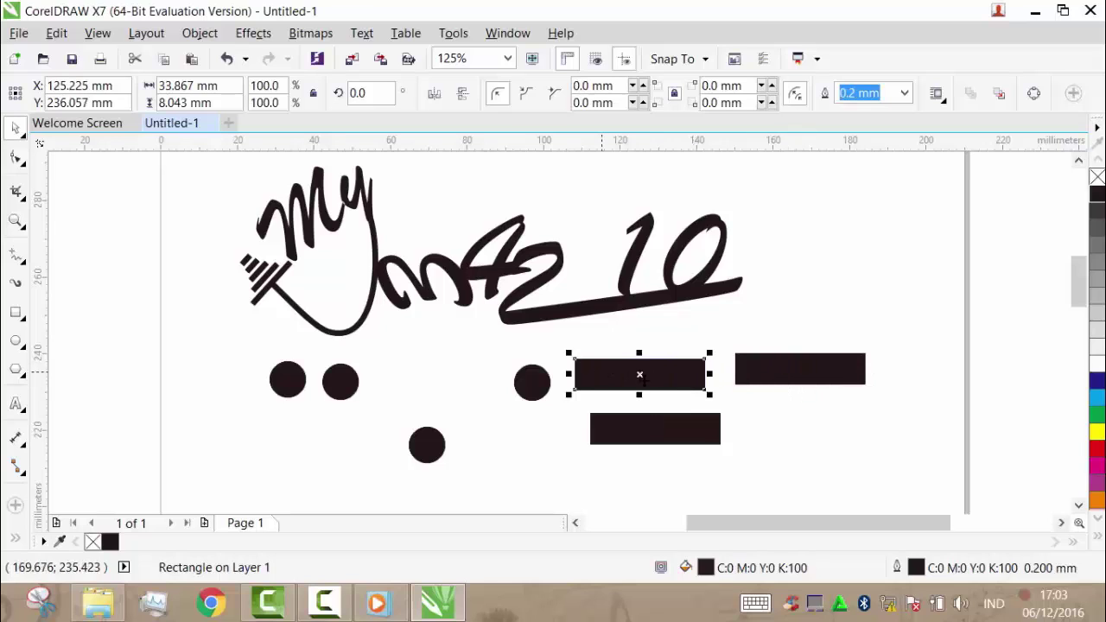
key(ctrl+v)
drag(640, 375, 839, 432)
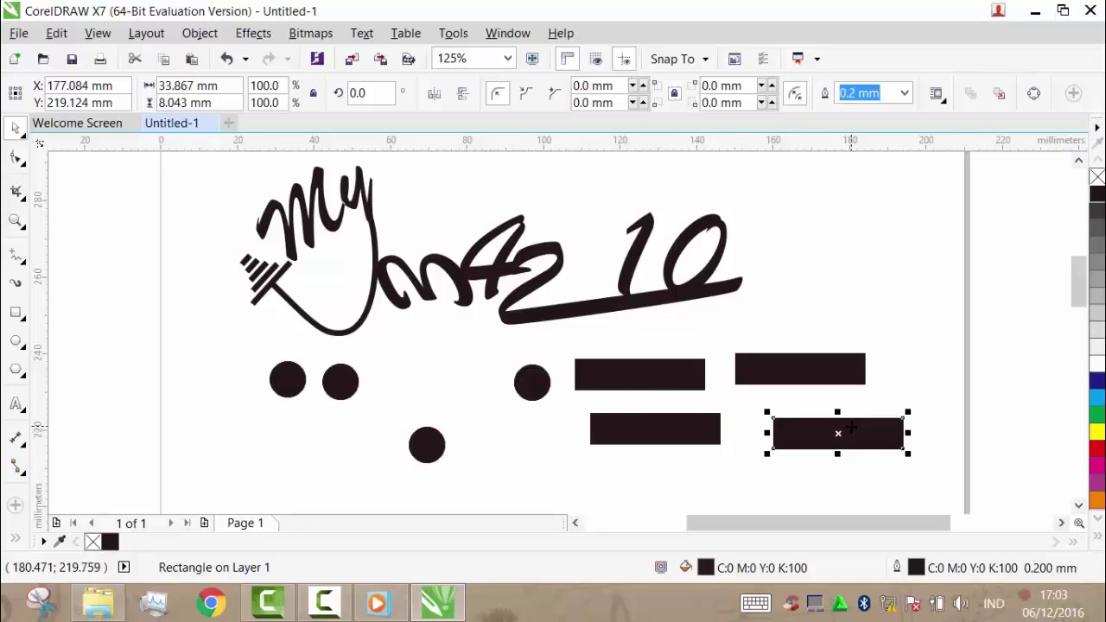
key(Tab)
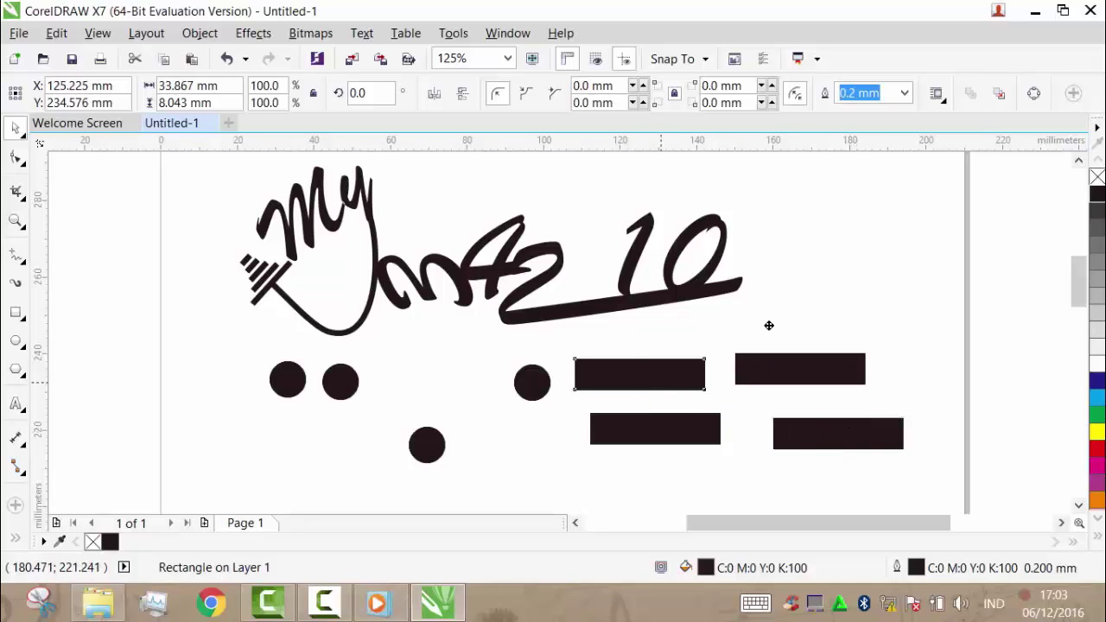
drag(811, 301, 847, 312)
Shift the first two circles left, set the original rectangle beside them at about X 59 mm, Y 231.4 mm, and bring the third circle near it.
mouse_move(288, 380)
mouse_down()
mouse_move(238, 386)
mouse_move(293, 395)
mouse_up()
drag(273, 400, 288, 386)
drag(596, 372, 385, 385)
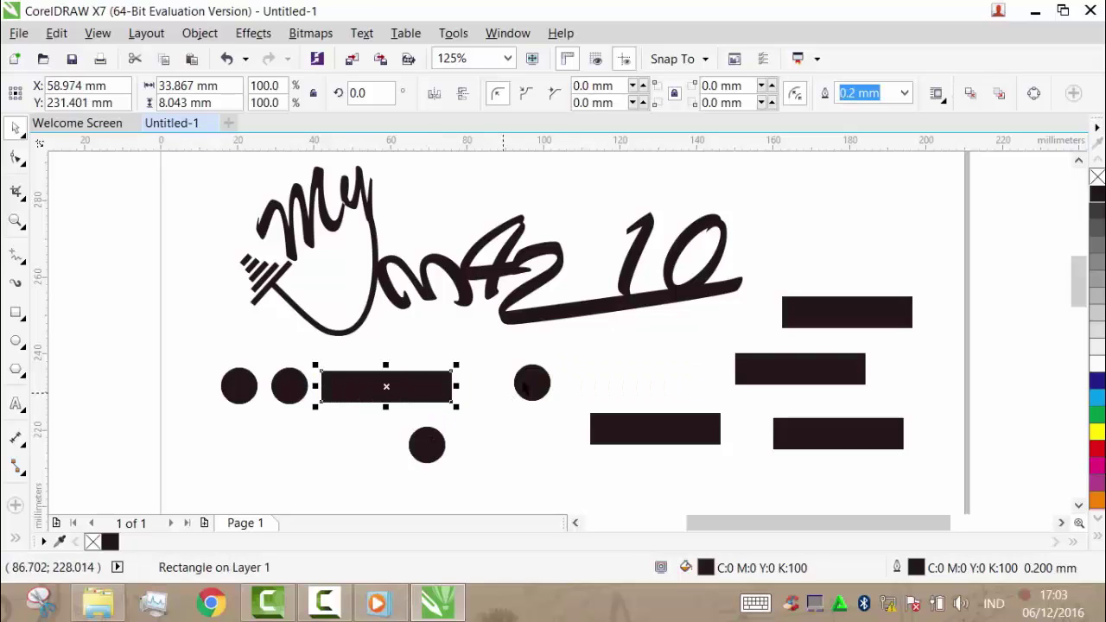
drag(522, 383, 487, 380)
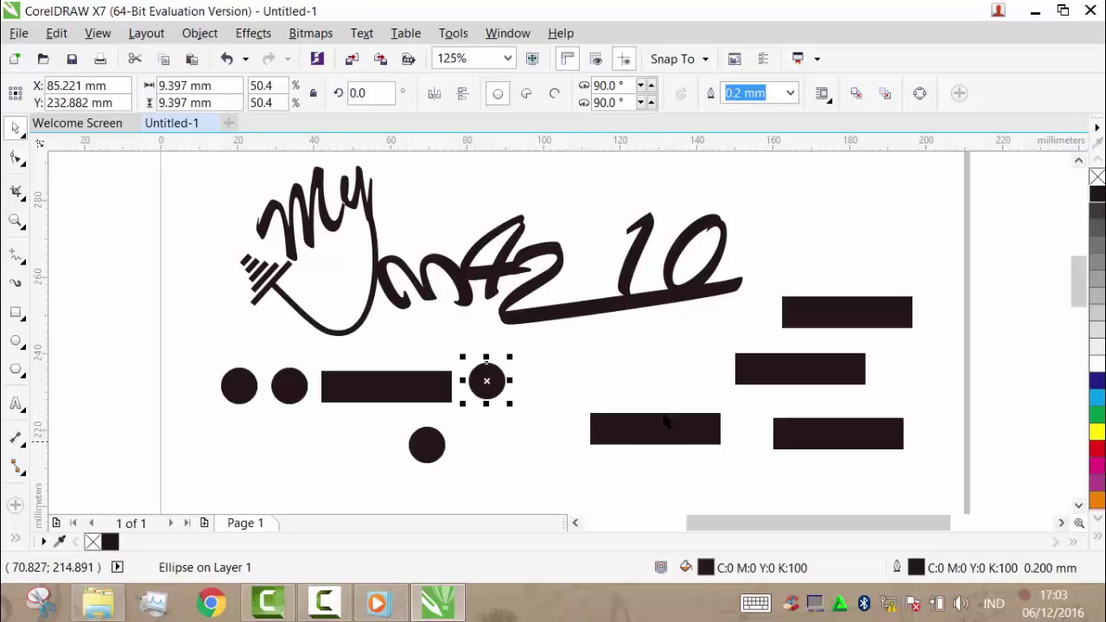
Bring a rectangle copy into the row at about X 108.9 mm, Y 231.6 mm, with the third circle between the two rectangles.
drag(654, 429, 587, 384)
click(488, 384)
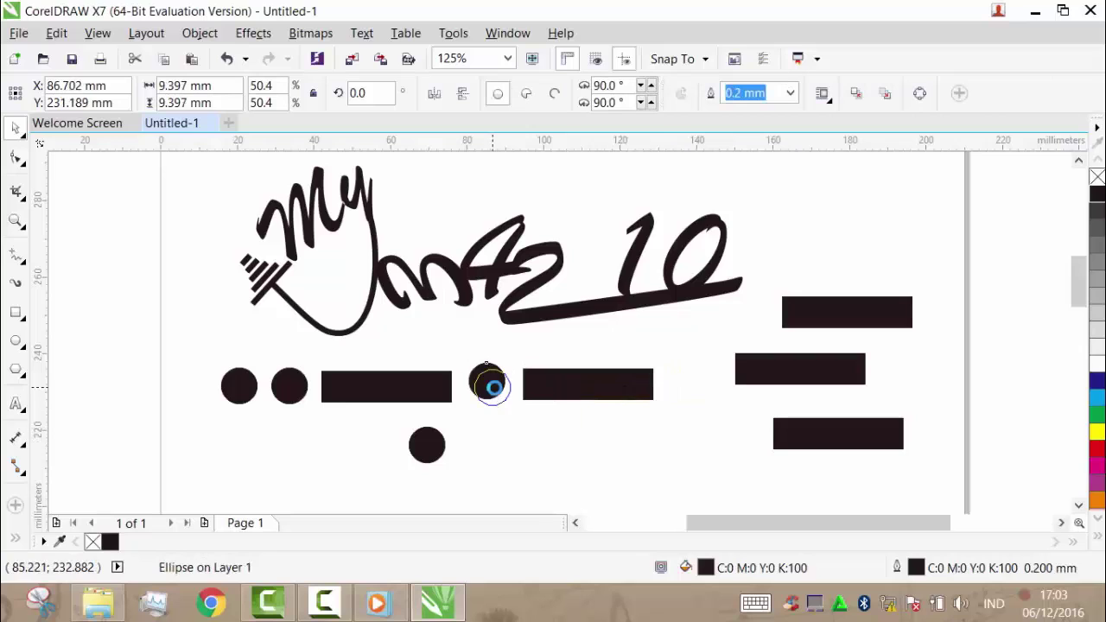
drag(494, 388, 484, 382)
drag(588, 394, 572, 389)
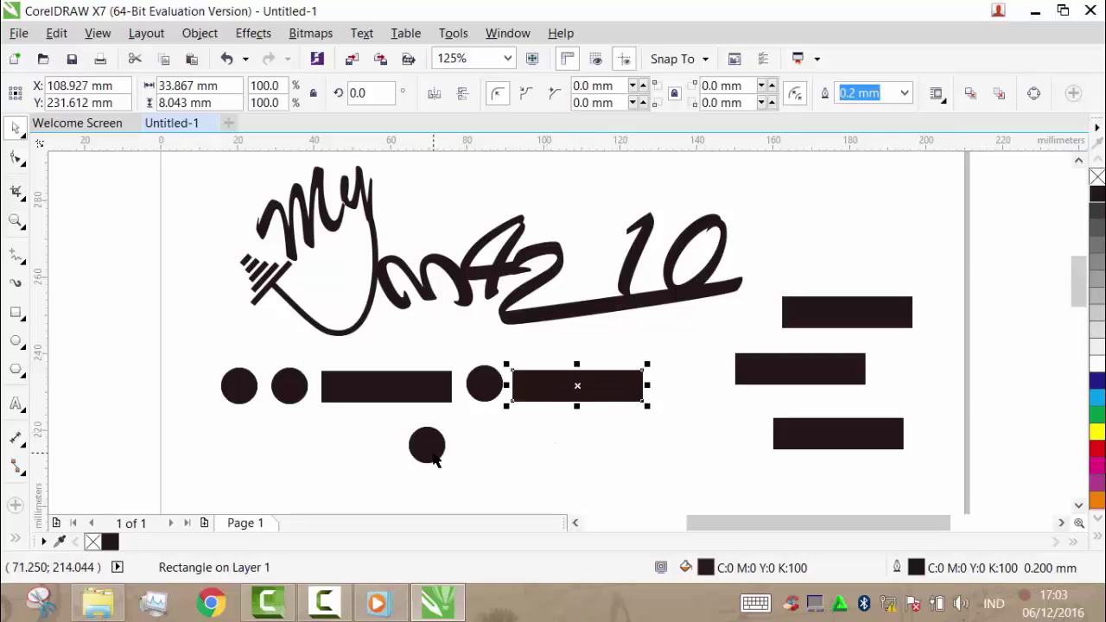
Add the loose circle after the second rectangle at about X 133.7 mm, Y 232 mm, and line up the three spare rectangles further along the row.
drag(439, 456, 691, 385)
drag(843, 440, 969, 374)
drag(814, 370, 837, 384)
drag(824, 529, 861, 527)
drag(742, 326, 1011, 391)
Duplicate the circle after the second rectangle and place the copy directly beside it in the row.
click(536, 388)
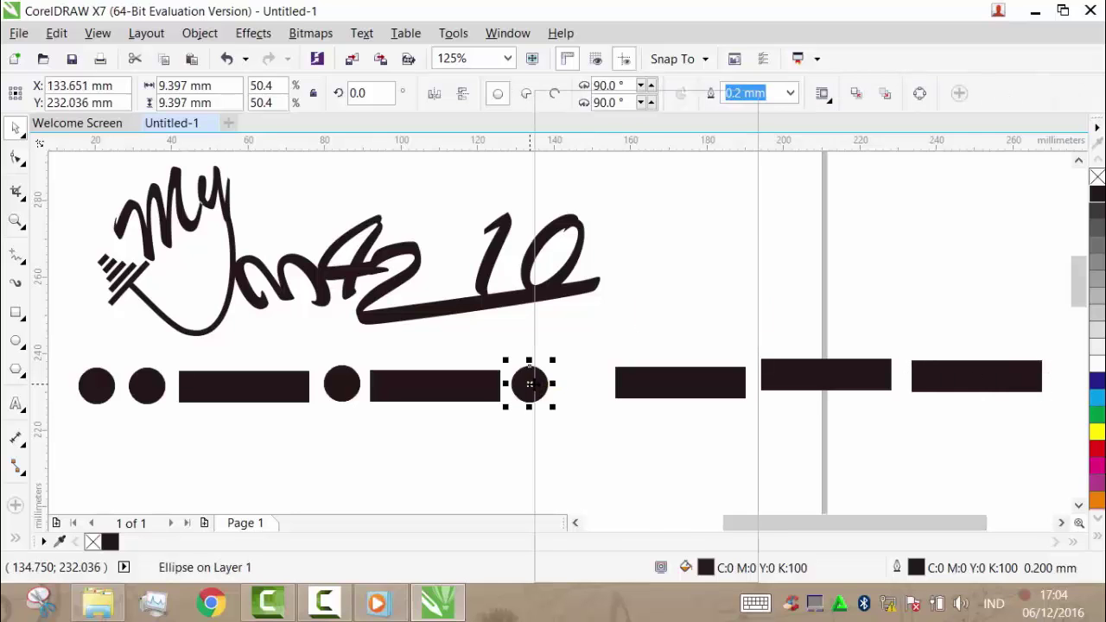
right_click(534, 387)
click(587, 282)
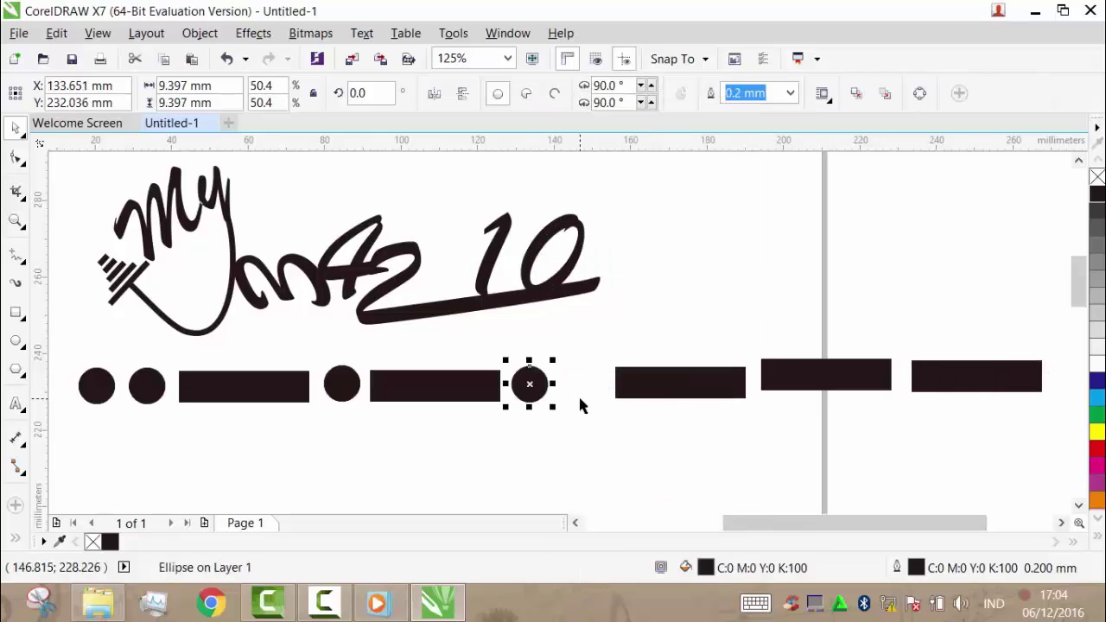
drag(533, 384, 576, 385)
Space the last three rectangles evenly at the end of the row, and level the circle between the first two rectangles.
click(672, 386)
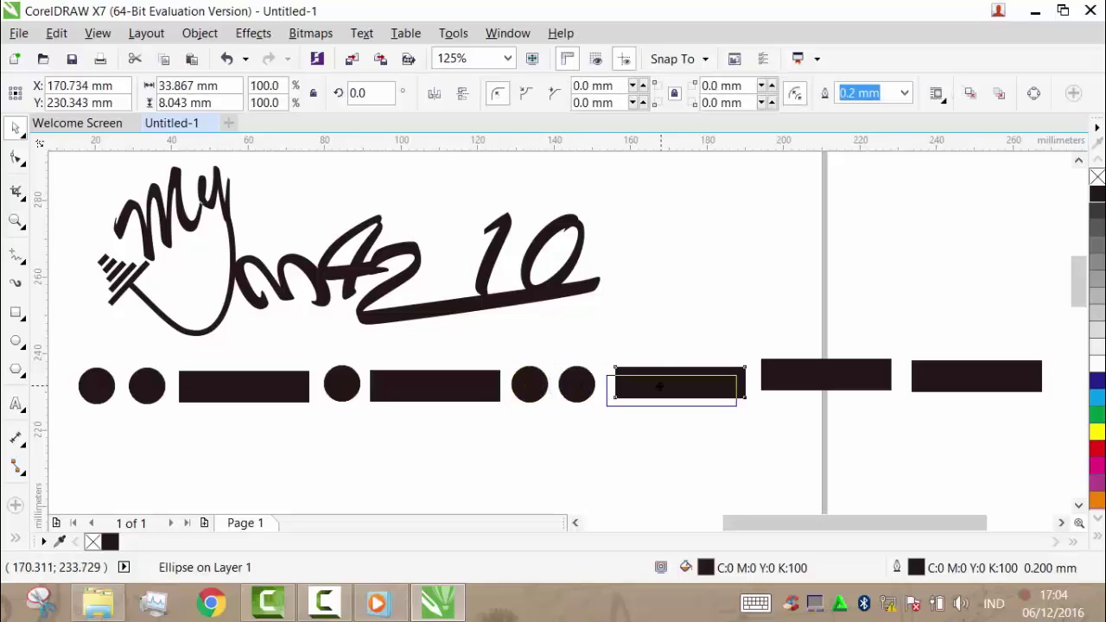
mouse_move(819, 376)
mouse_down()
mouse_move(827, 383)
mouse_move(811, 392)
mouse_up()
mouse_move(670, 390)
mouse_down()
mouse_move(667, 365)
mouse_move(666, 386)
mouse_up()
mouse_move(942, 376)
mouse_down()
mouse_move(924, 381)
mouse_move(929, 373)
mouse_up()
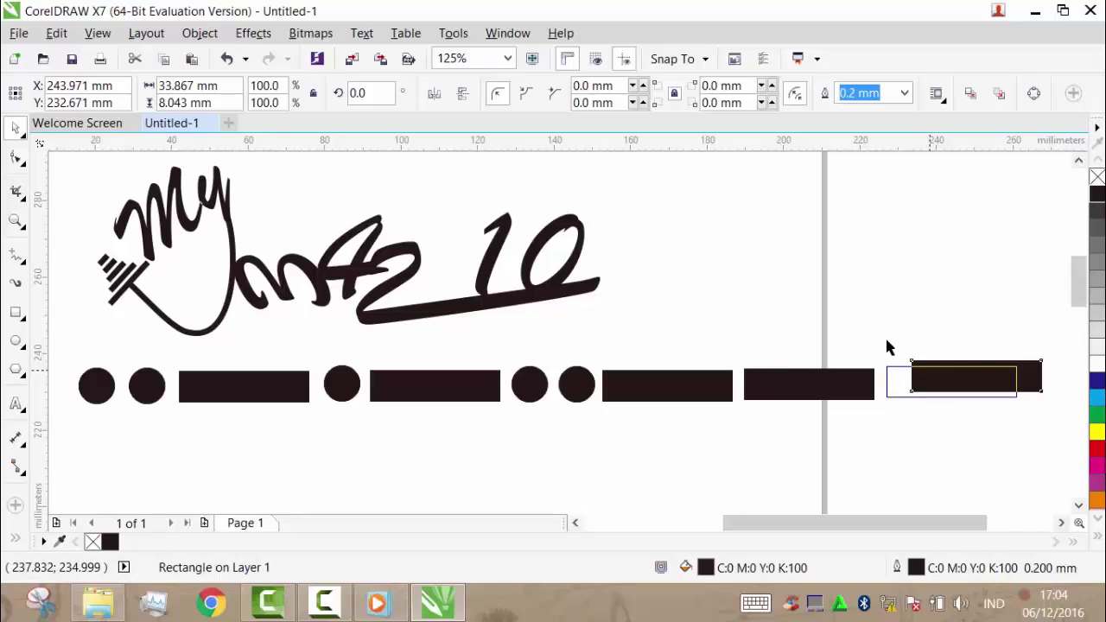
click(341, 386)
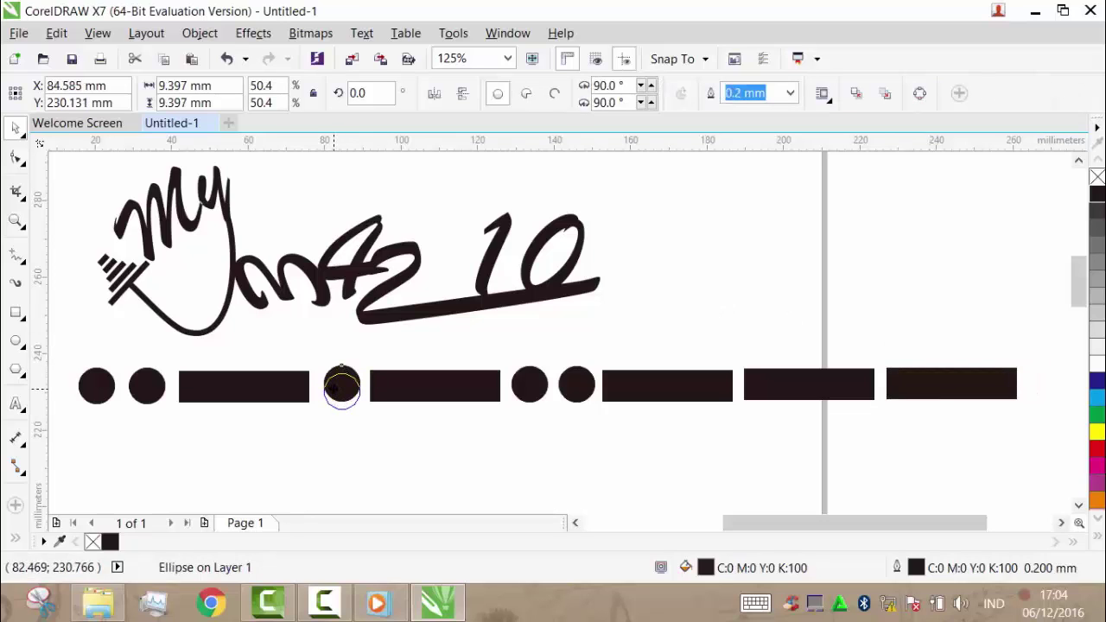
drag(335, 387, 334, 380)
click(747, 271)
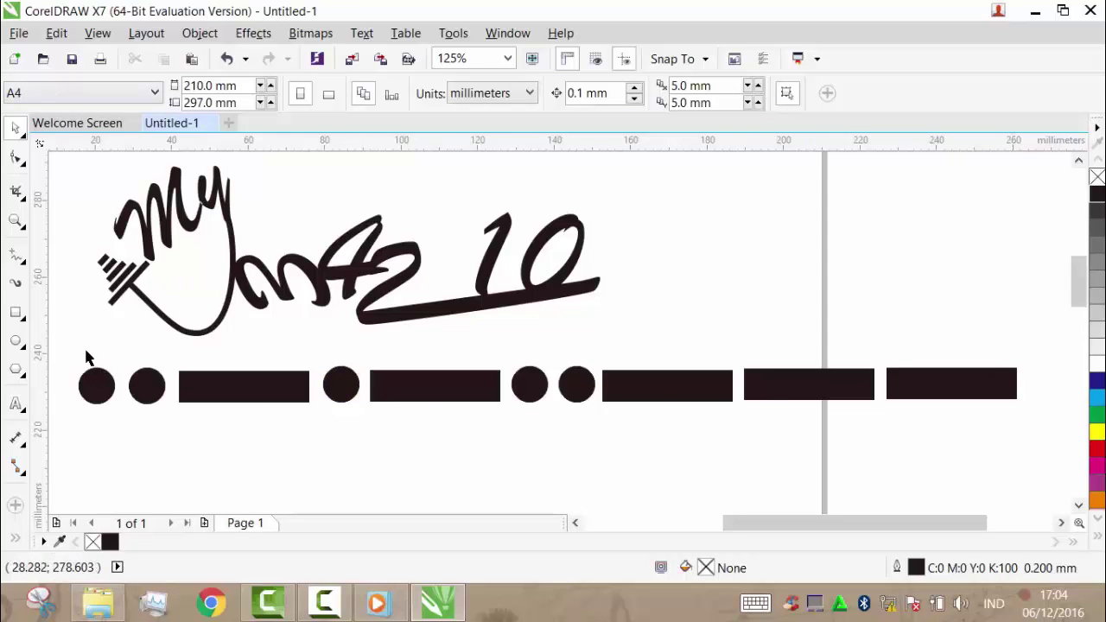
Select all ten circles and rectangles of the row and group them.
drag(677, 443, 1034, 446)
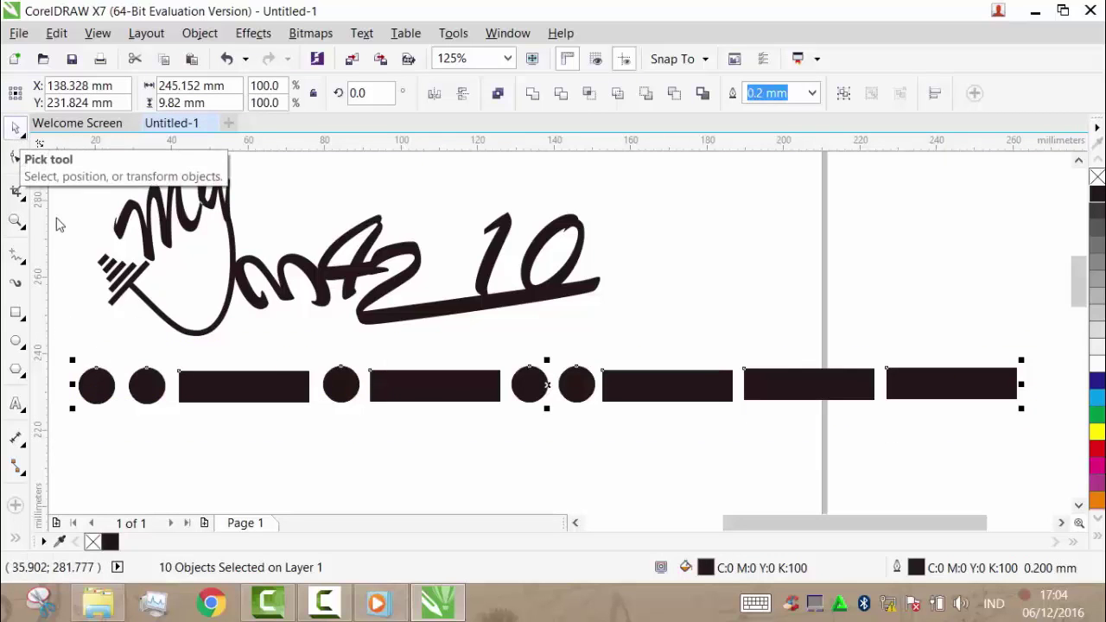
right_click(476, 394)
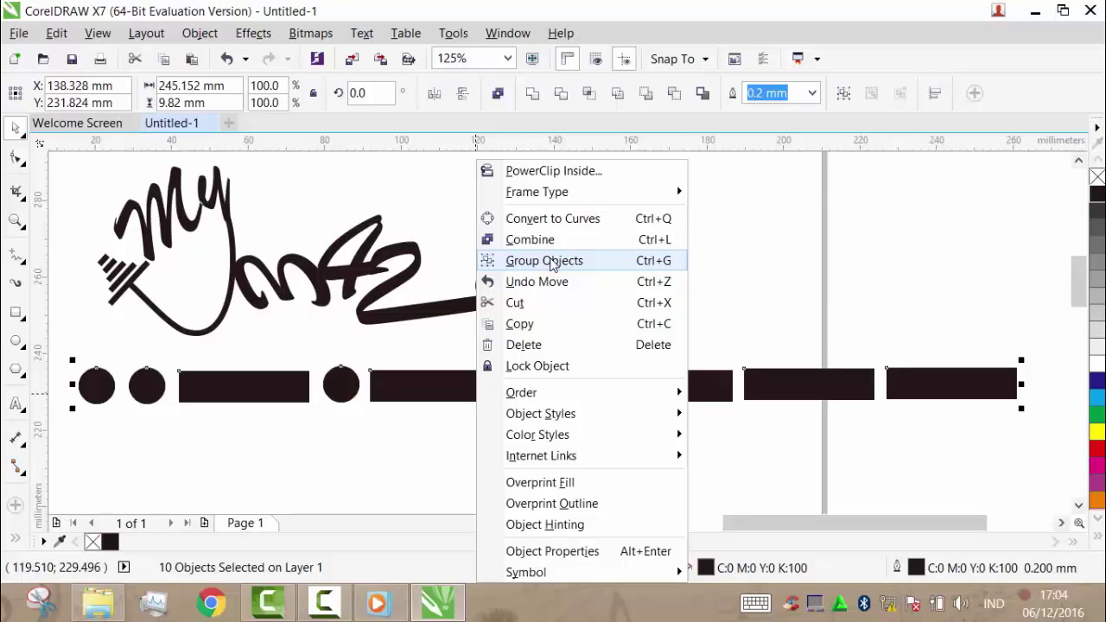
click(553, 264)
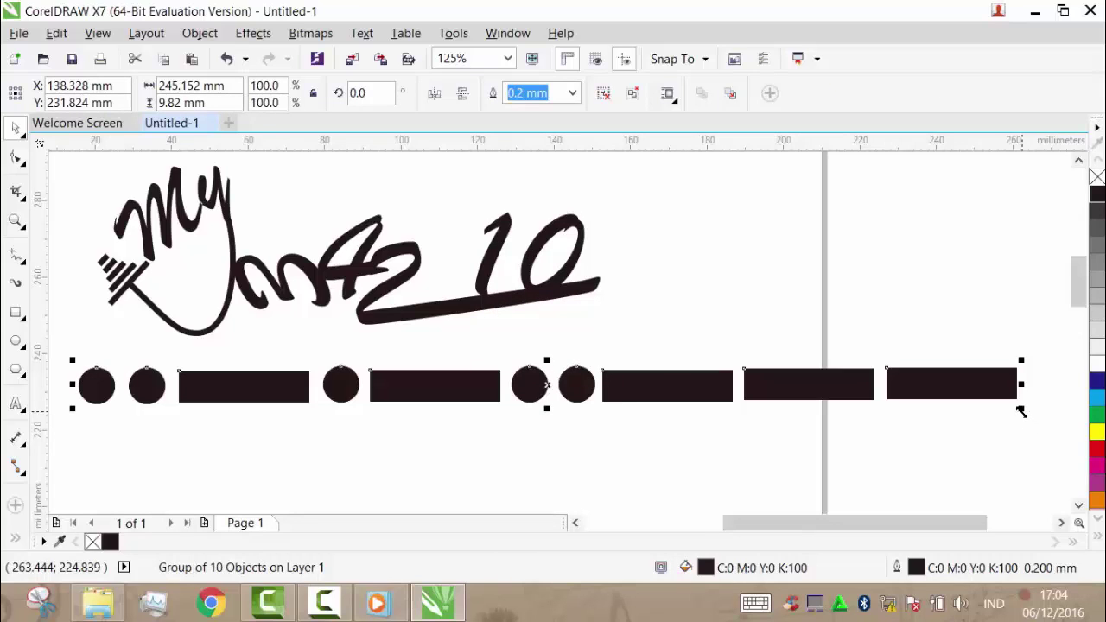
Scale the grouped row down to 62%, about 152 mm wide, and place it beneath the lettering at about X 74.4 mm, Y 240.9 mm.
drag(1021, 407, 665, 400)
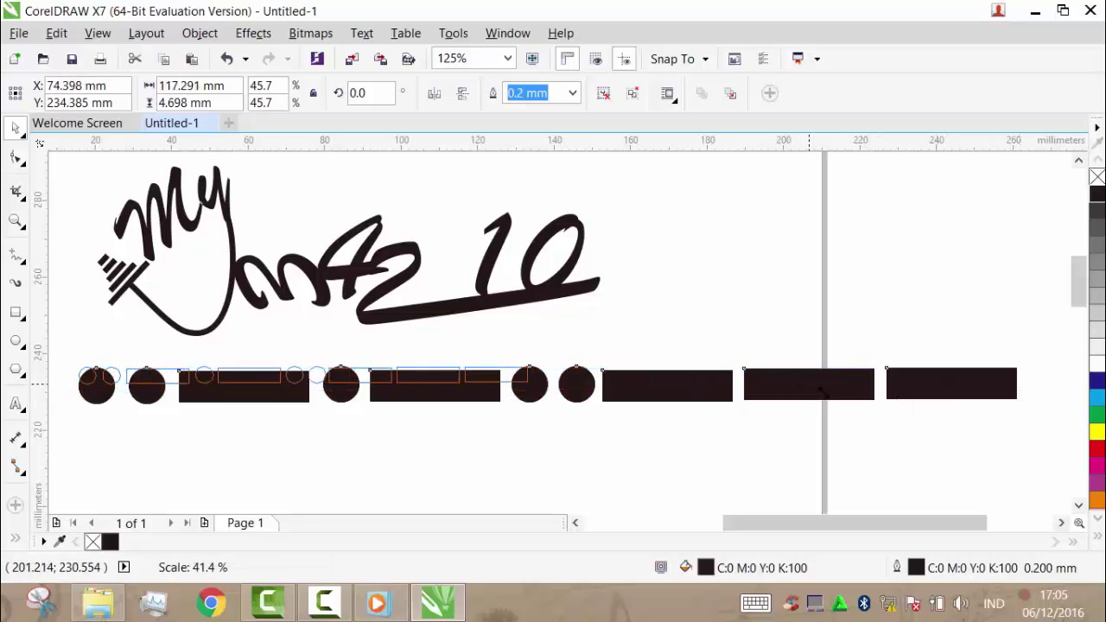
mouse_move(840, 393)
mouse_down()
mouse_move(864, 395)
mouse_move(844, 402)
mouse_up()
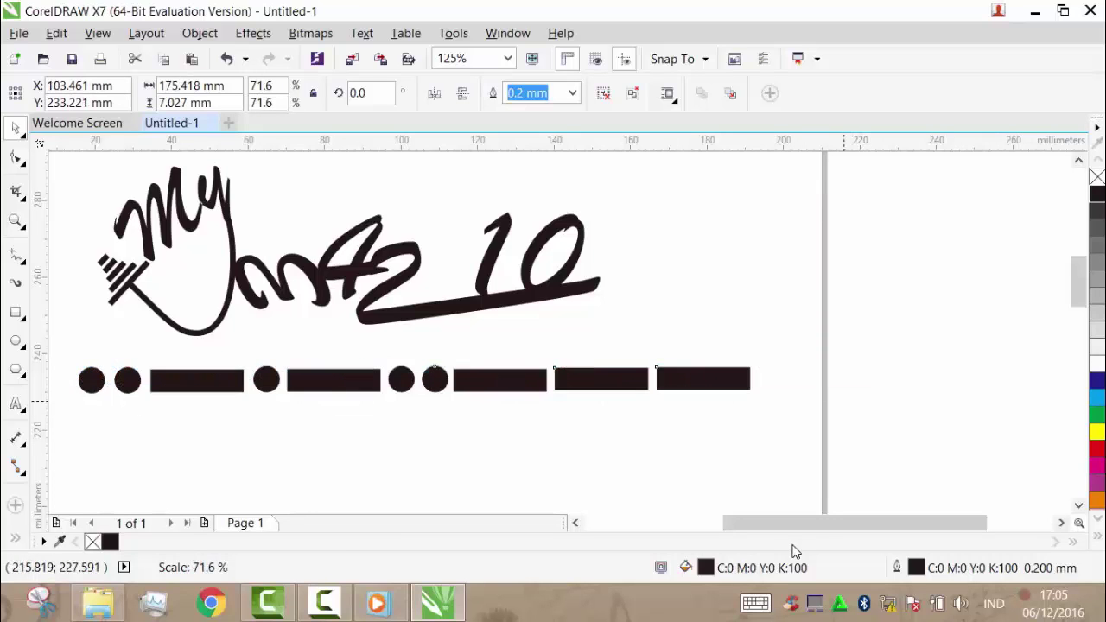
drag(803, 524, 758, 523)
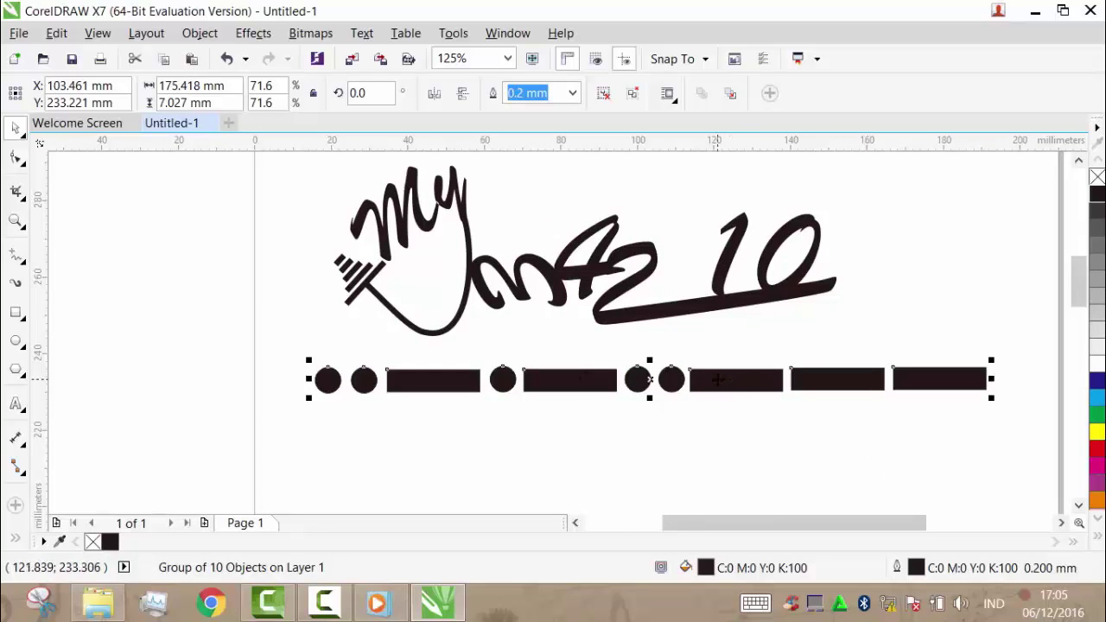
drag(718, 380, 674, 353)
key(Escape)
drag(926, 370, 835, 366)
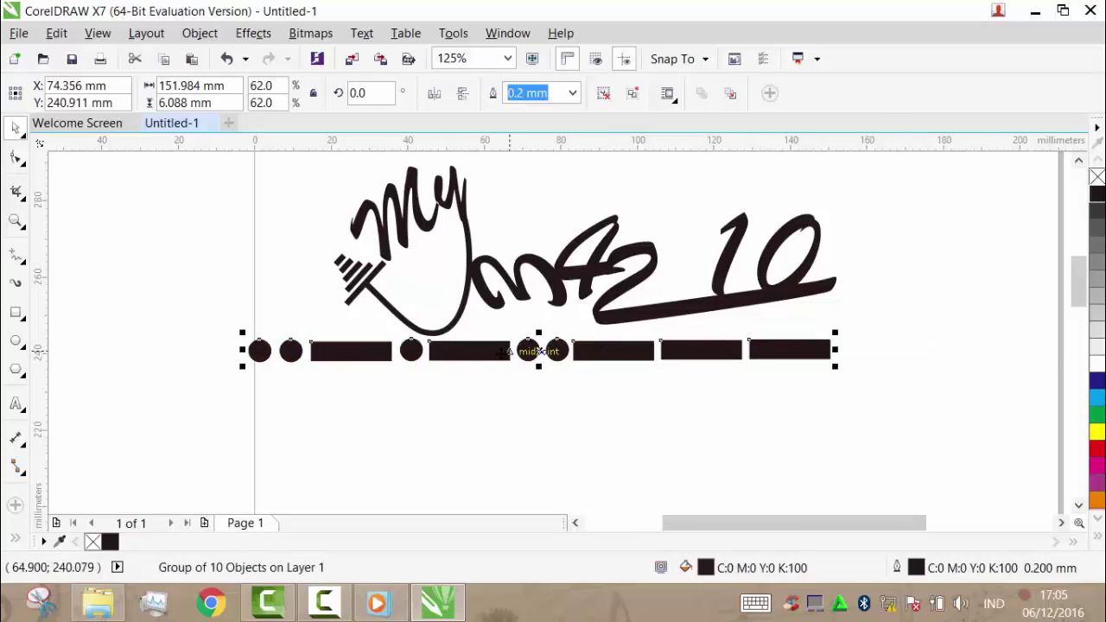
Move the grouped row close under the lettering, to about X 84.7 mm, Y 241.7 mm, and deselect it.
mouse_move(529, 351)
mouse_down()
mouse_move(548, 369)
mouse_move(530, 356)
mouse_up()
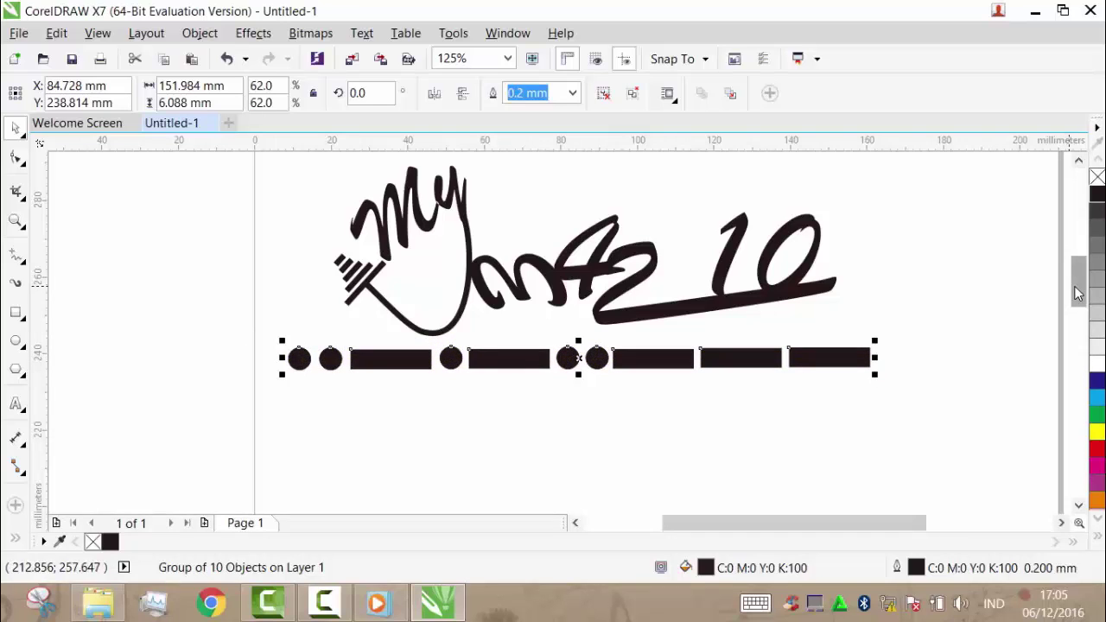
scroll(1078, 294, up, 1)
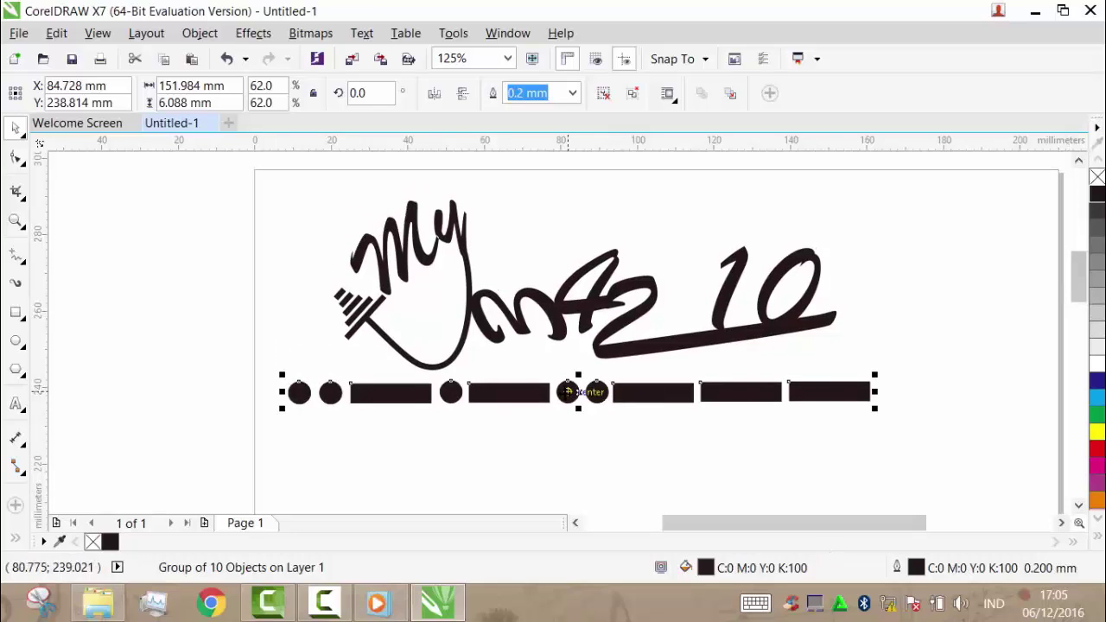
mouse_move(568, 391)
mouse_down()
mouse_move(572, 403)
mouse_move(567, 381)
mouse_up()
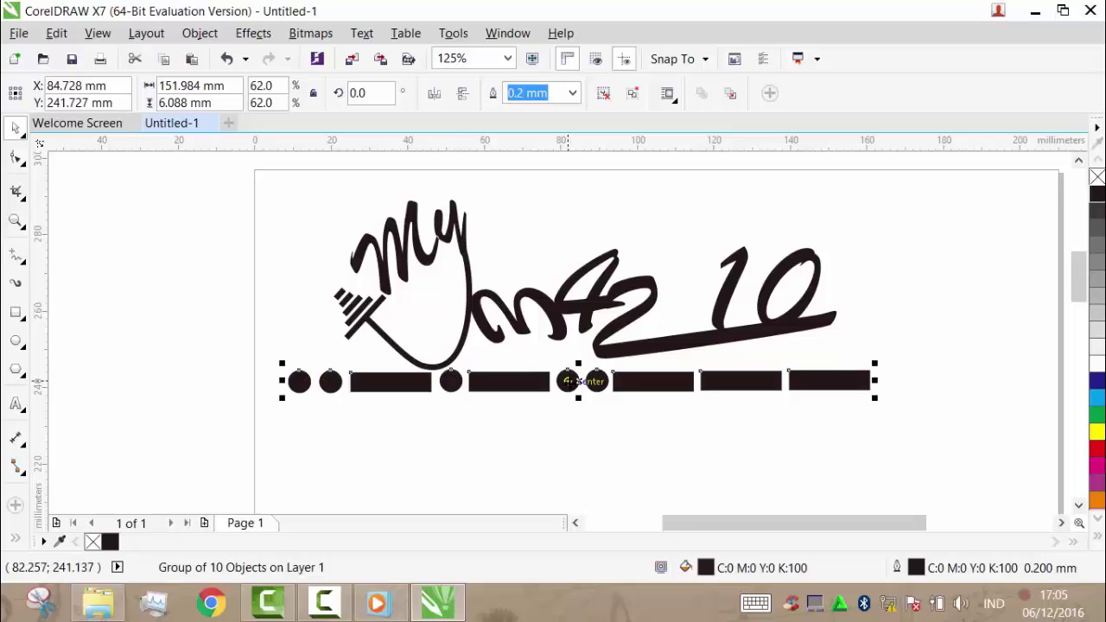
click(1003, 222)
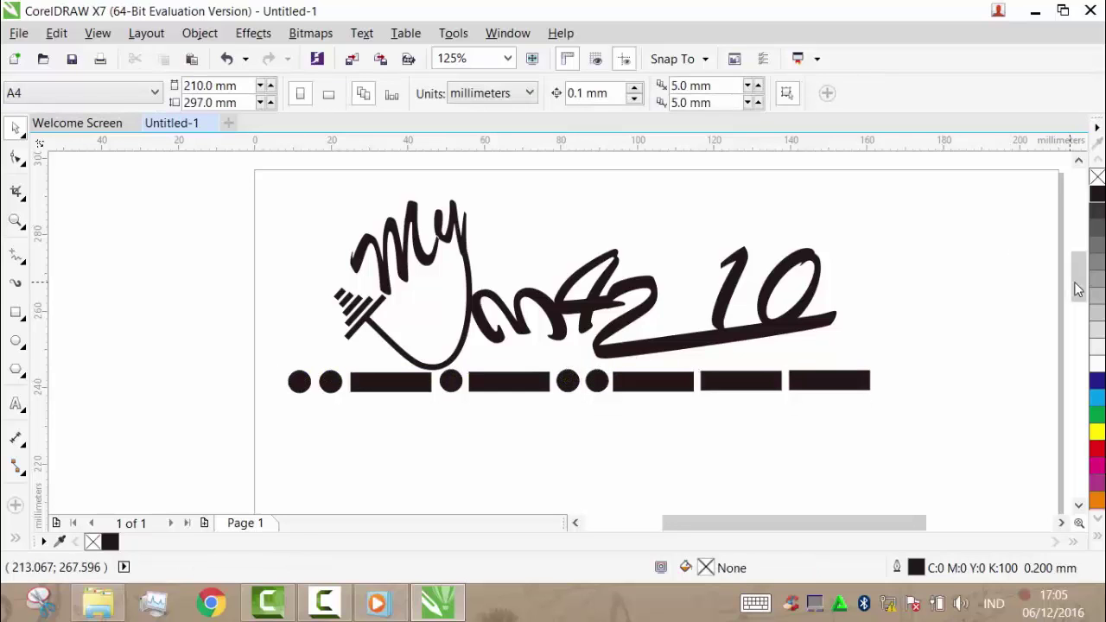
drag(1078, 289, 1077, 286)
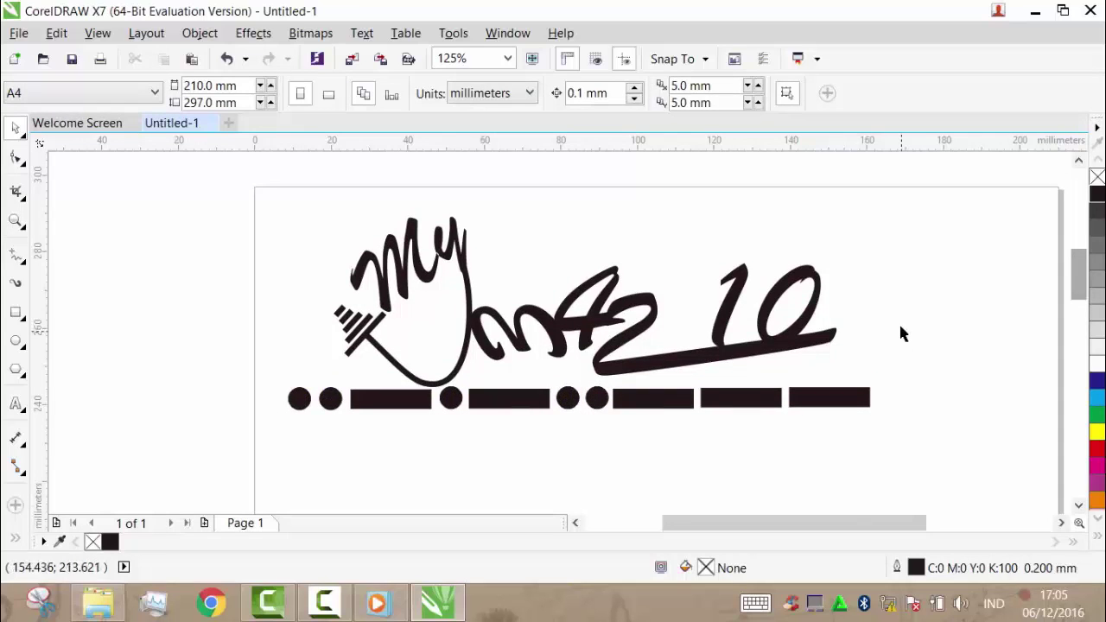